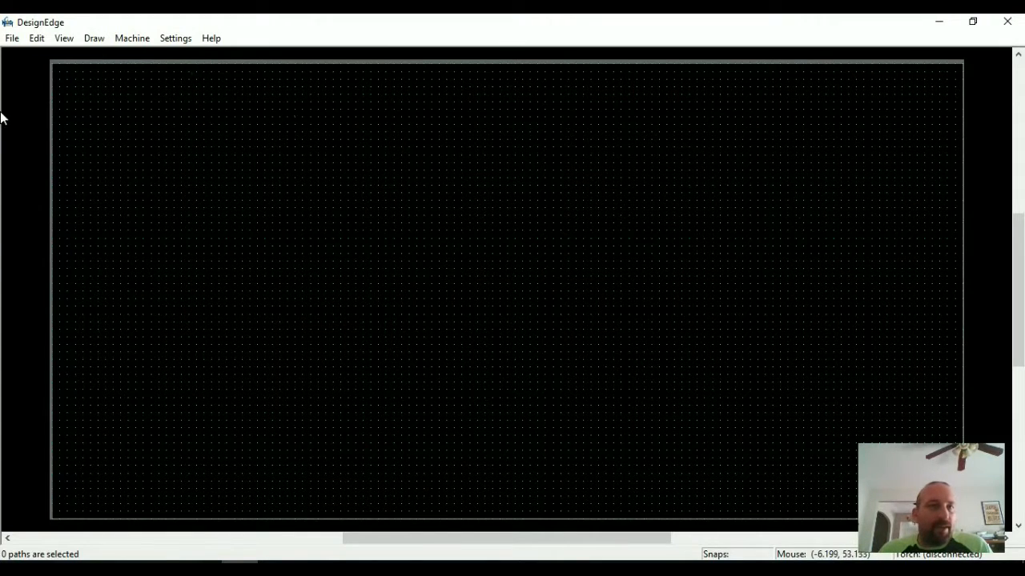
# Step: In the software activation levels, switch Design software to its reduced, greyed check state
pyautogui.click(177, 38)
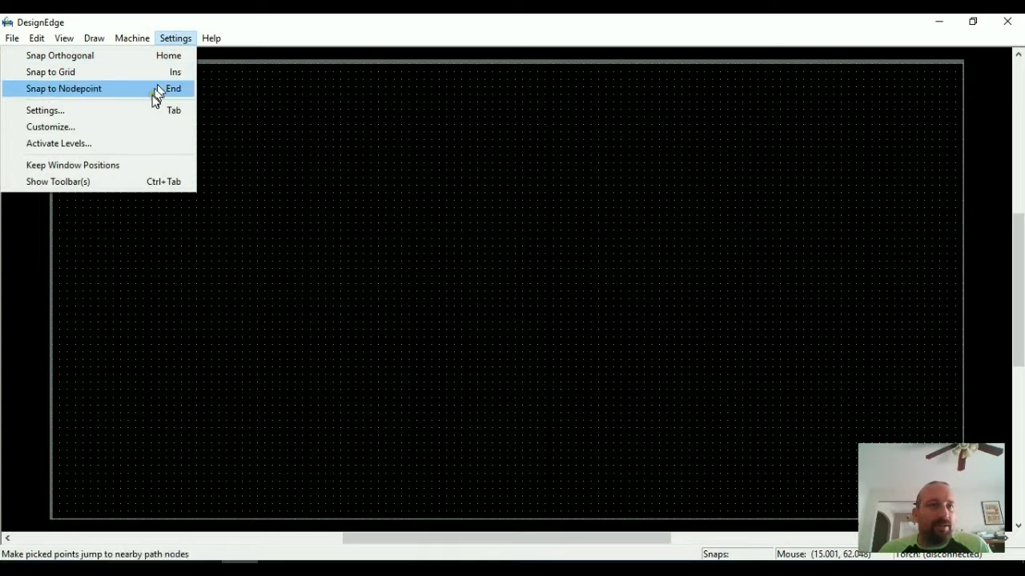
pyautogui.click(145, 142)
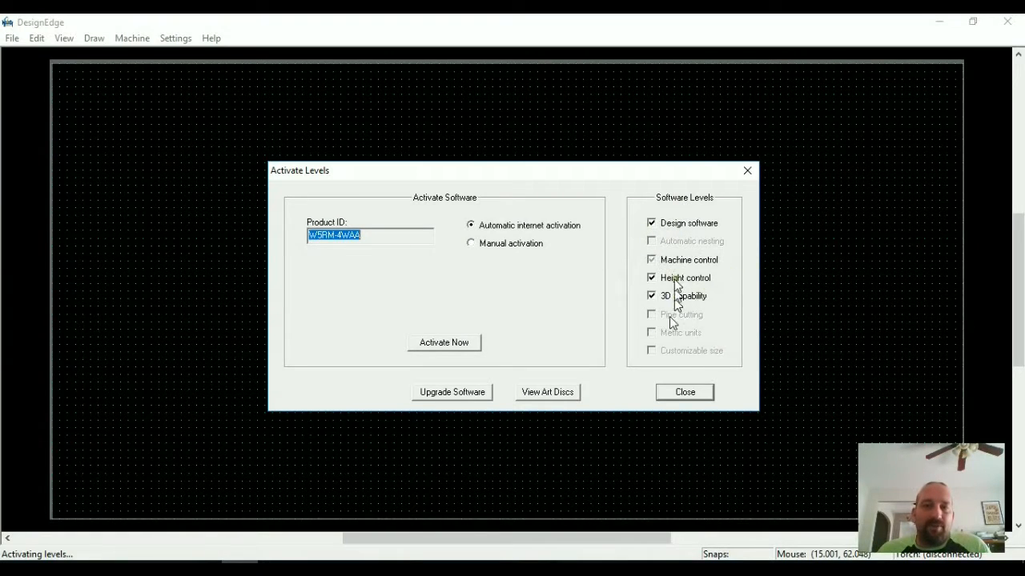
pyautogui.click(670, 225)
pyautogui.click(657, 224)
pyautogui.click(657, 224)
pyautogui.click(661, 224)
pyautogui.click(659, 224)
pyautogui.click(659, 224)
pyautogui.click(655, 224)
pyautogui.click(653, 225)
pyautogui.click(653, 225)
pyautogui.click(654, 226)
pyautogui.click(654, 226)
pyautogui.click(650, 225)
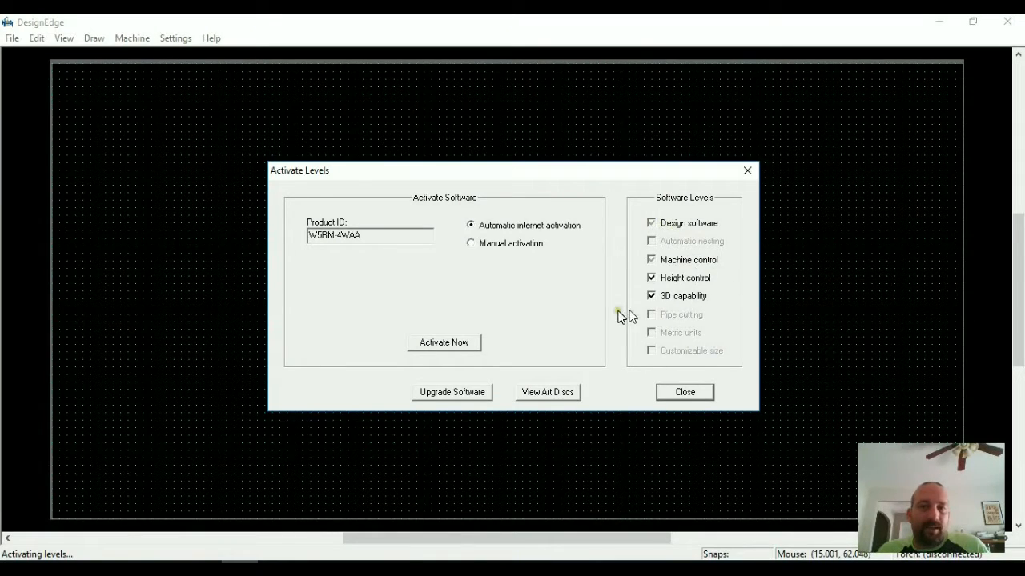
pyautogui.click(685, 392)
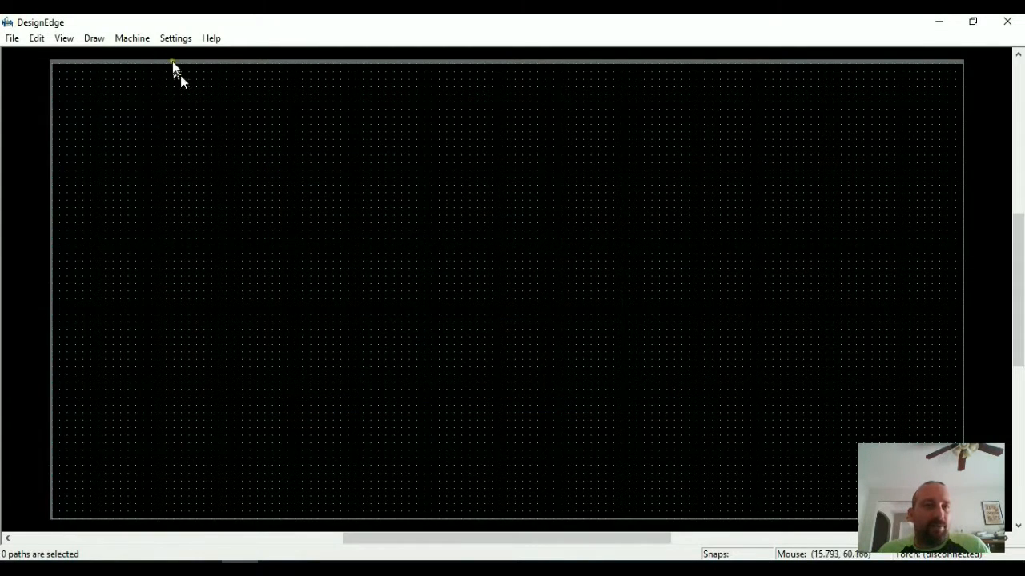
# Step: Review the Design and Offset/Convert settings offered at the reduced software level
pyautogui.click(177, 38)
pyautogui.click(116, 109)
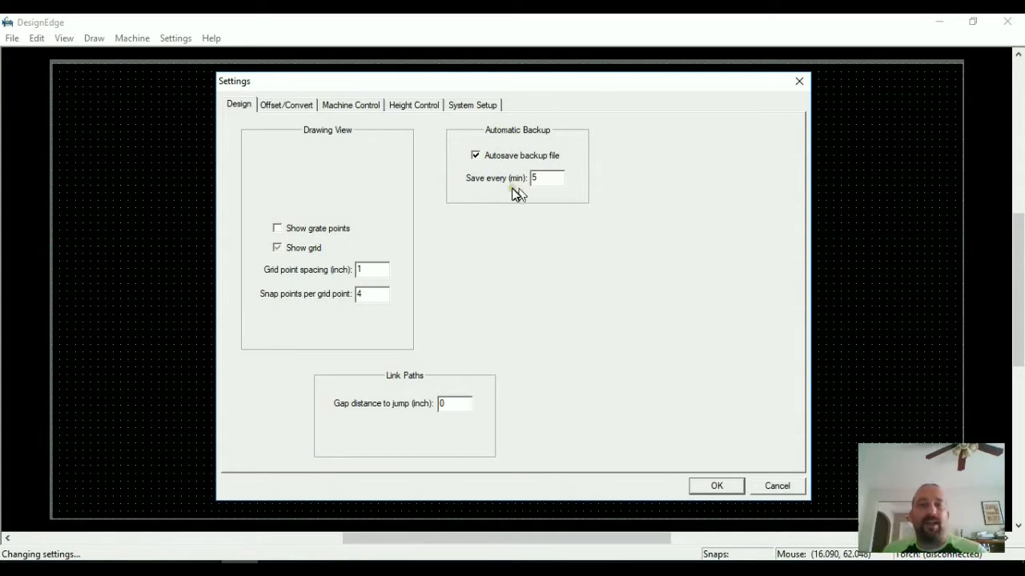
pyautogui.click(297, 104)
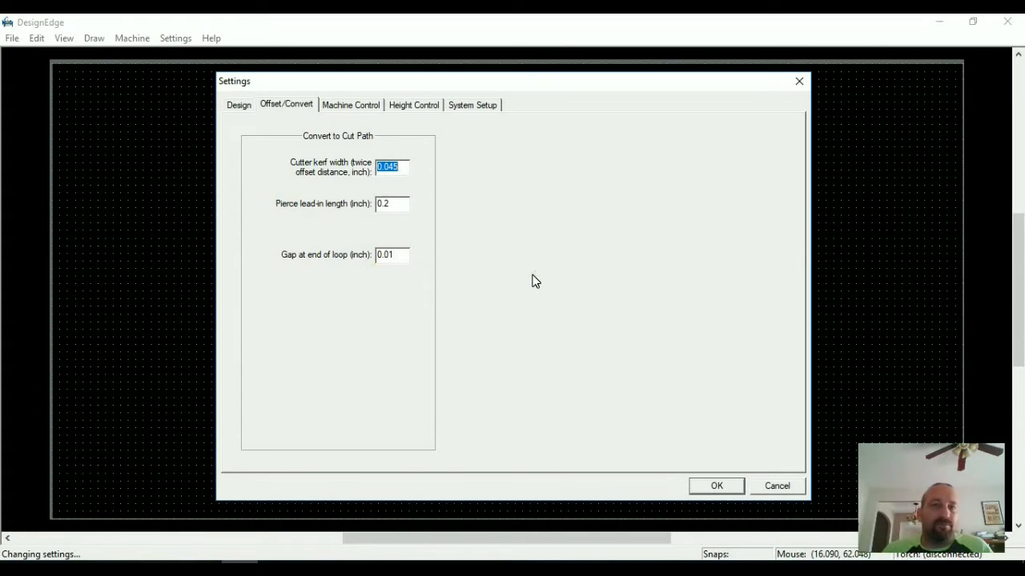
pyautogui.click(235, 105)
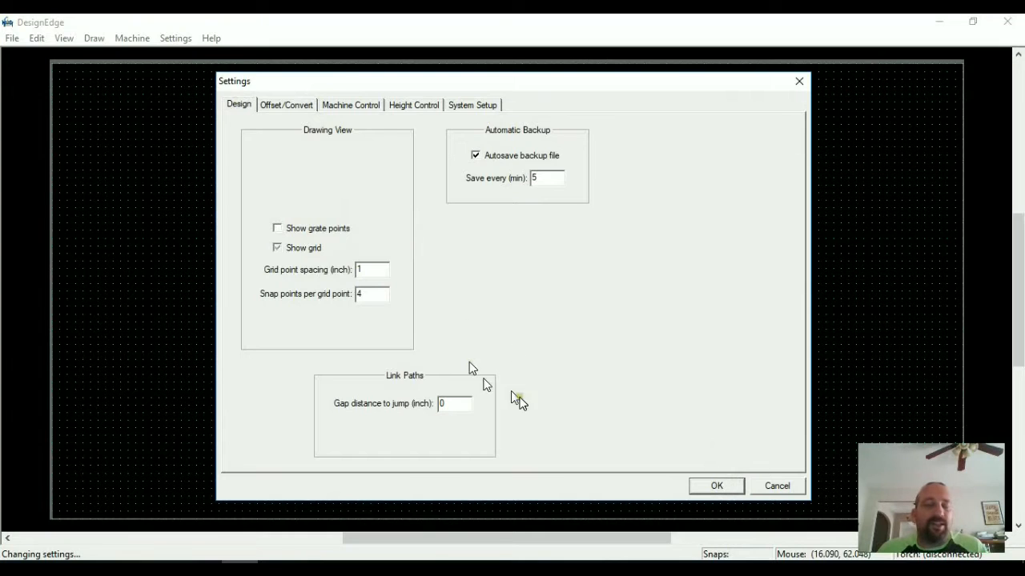
pyautogui.click(720, 487)
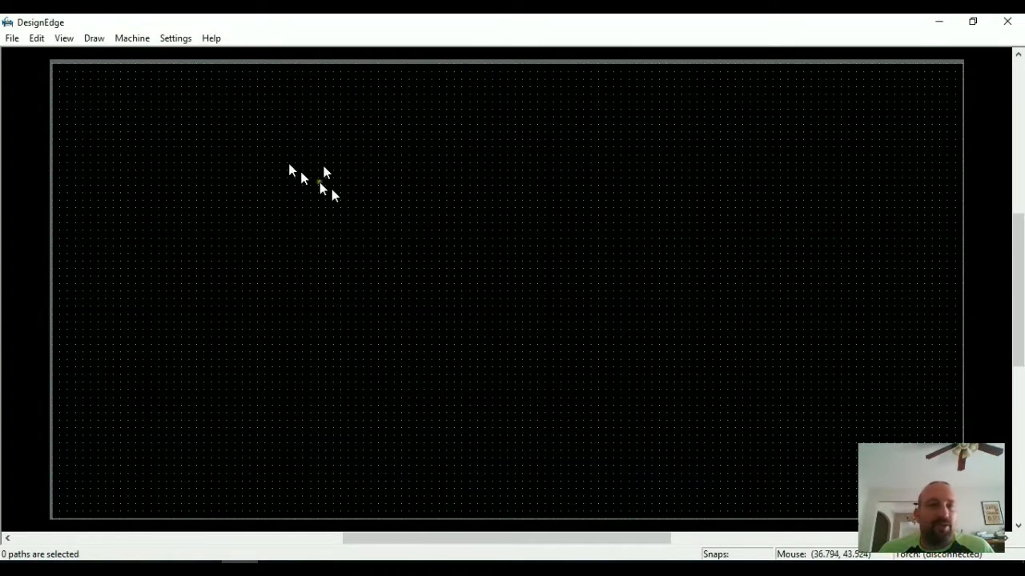
# Step: Restore the fully checked Design software level in the activation levels
pyautogui.click(176, 38)
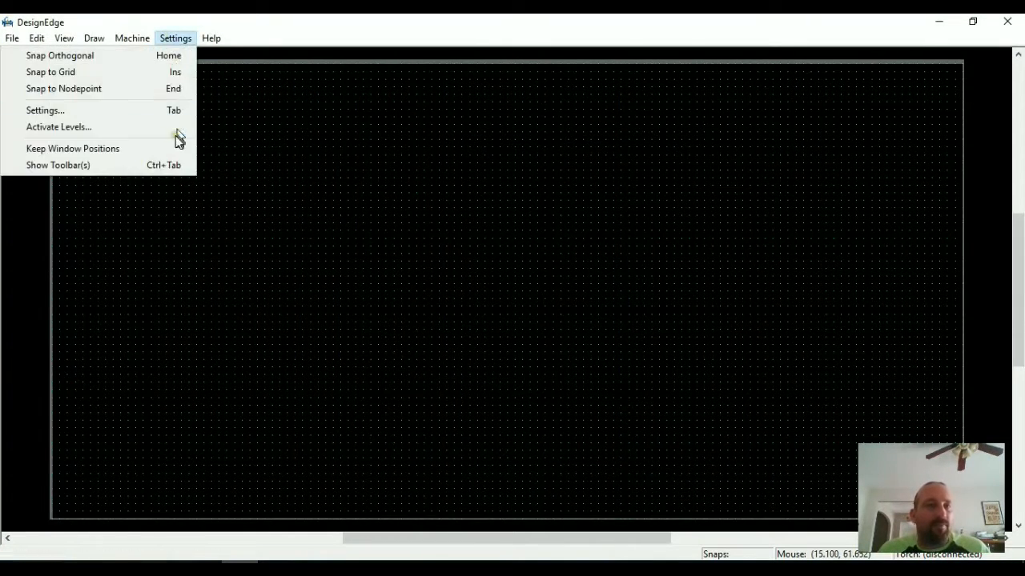
pyautogui.click(114, 126)
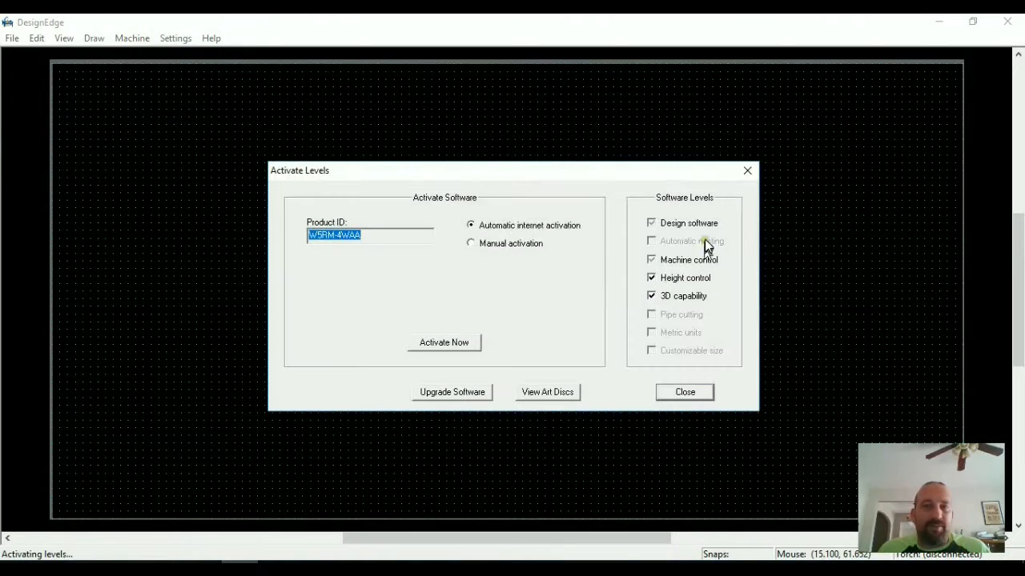
pyautogui.click(694, 391)
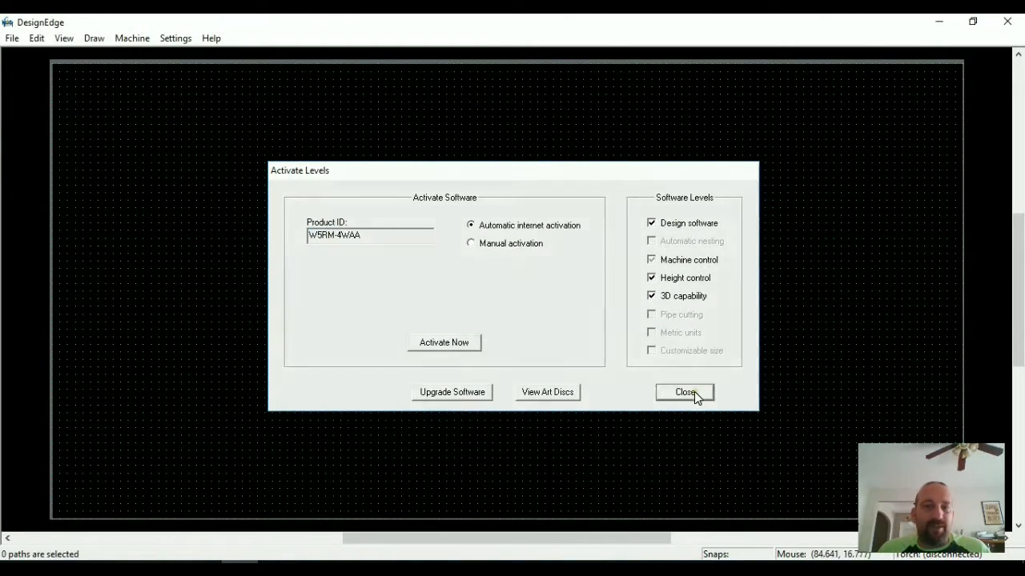
# Step: Enable the display of solid closed paths and wide cut paths in the drawing view settings
pyautogui.hotkey('ctrl', 't')
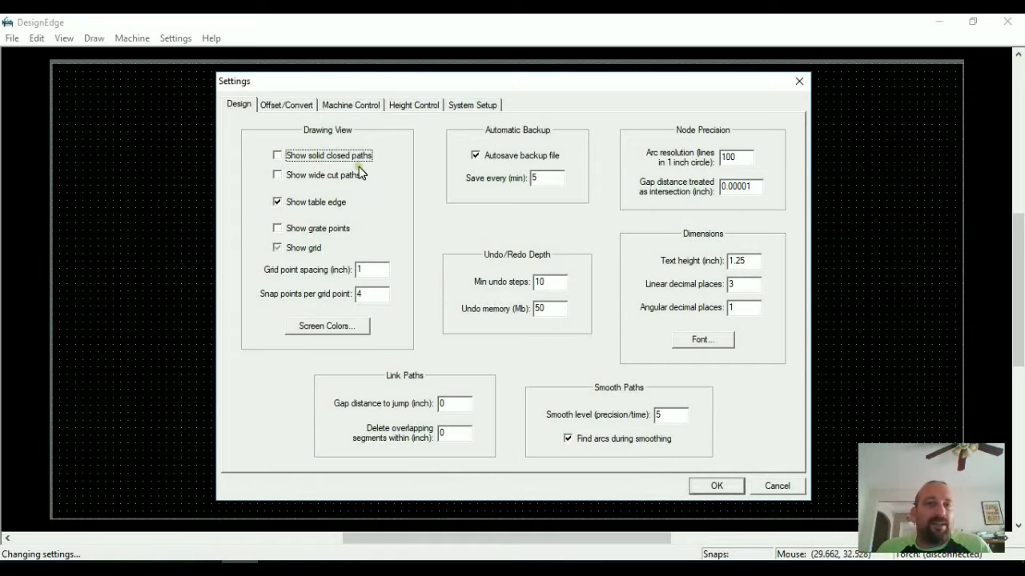
pyautogui.click(277, 156)
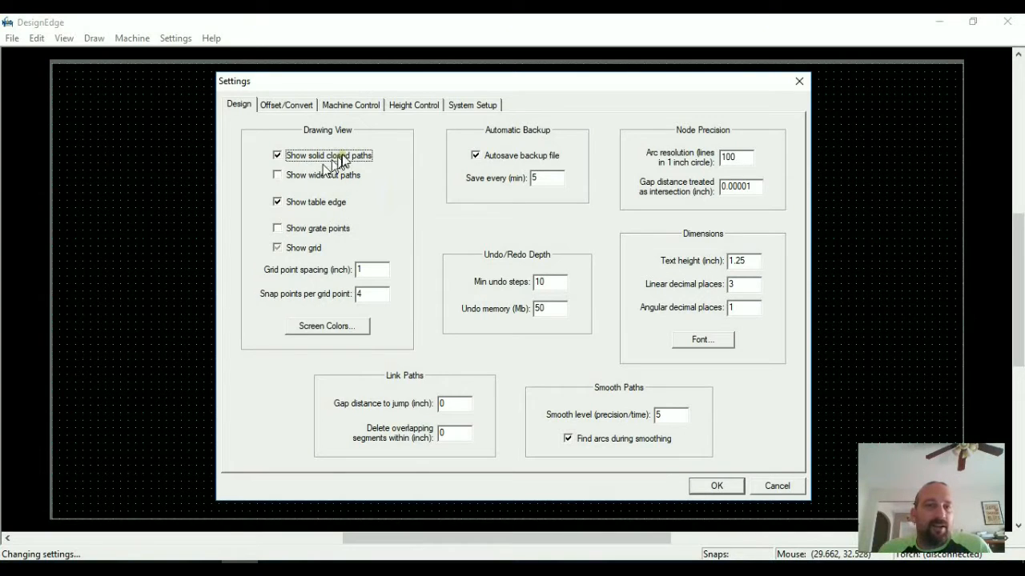
pyautogui.click(286, 177)
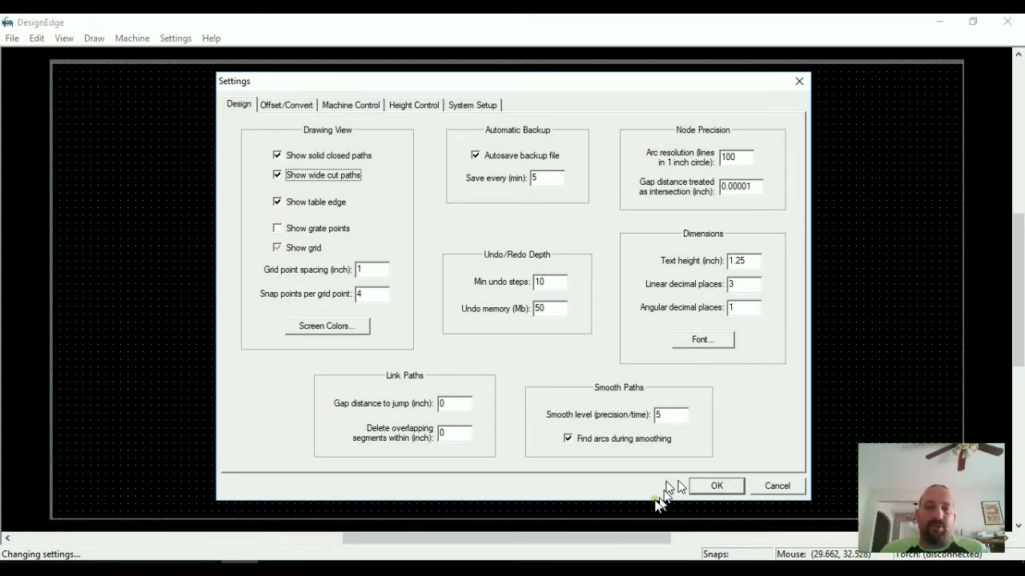
pyautogui.click(716, 486)
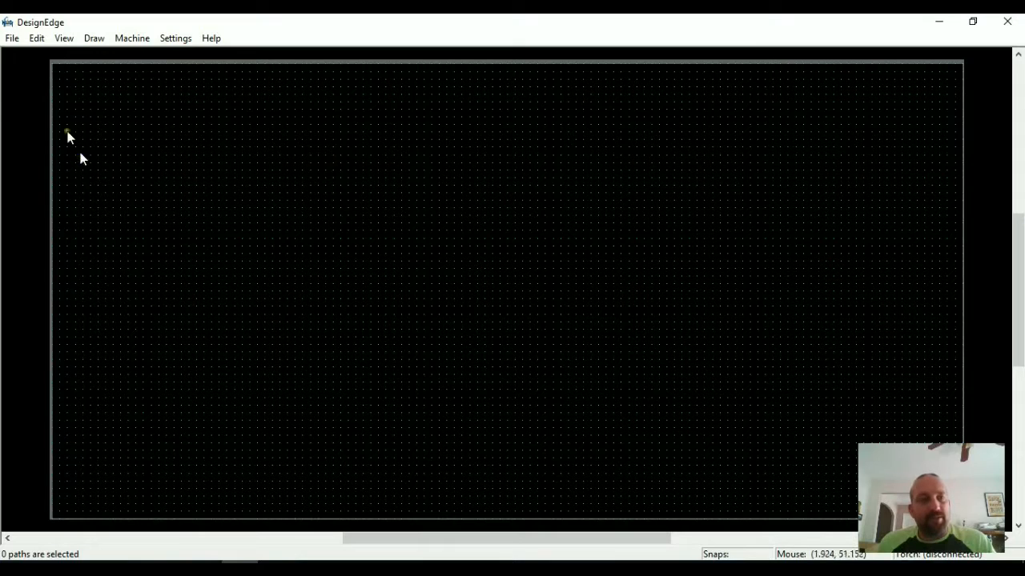
# Step: Preview several fire pit drawings, open the Arnall Pit file and deselect its paths
pyautogui.click(13, 39)
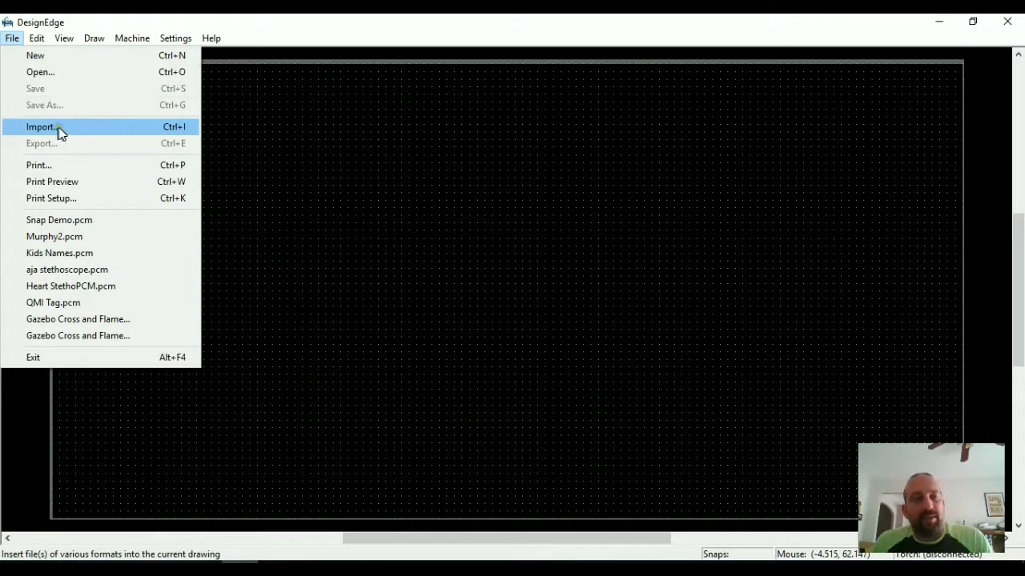
pyautogui.click(96, 72)
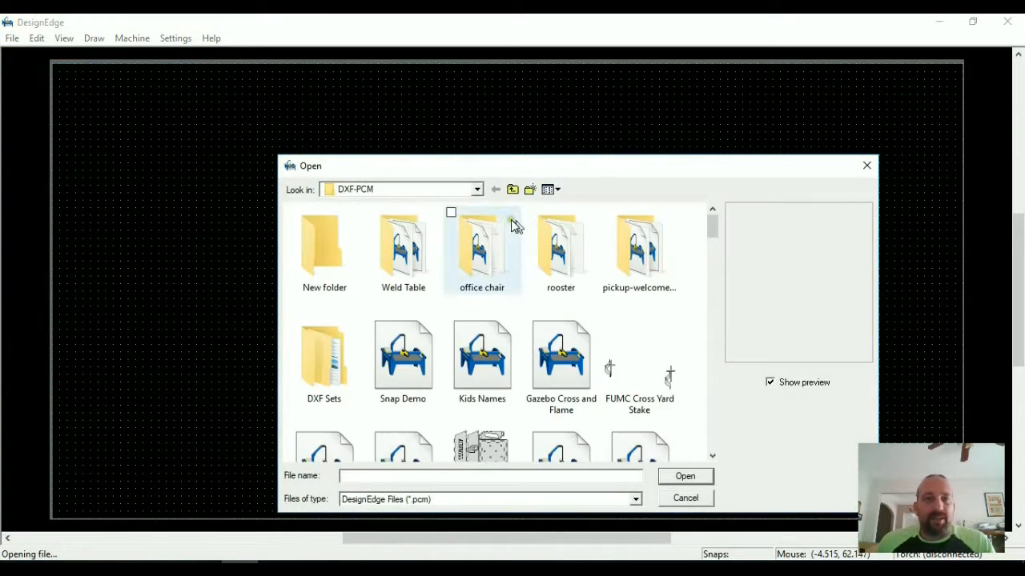
pyautogui.moveTo(481, 171); pyautogui.dragTo(432, 114)
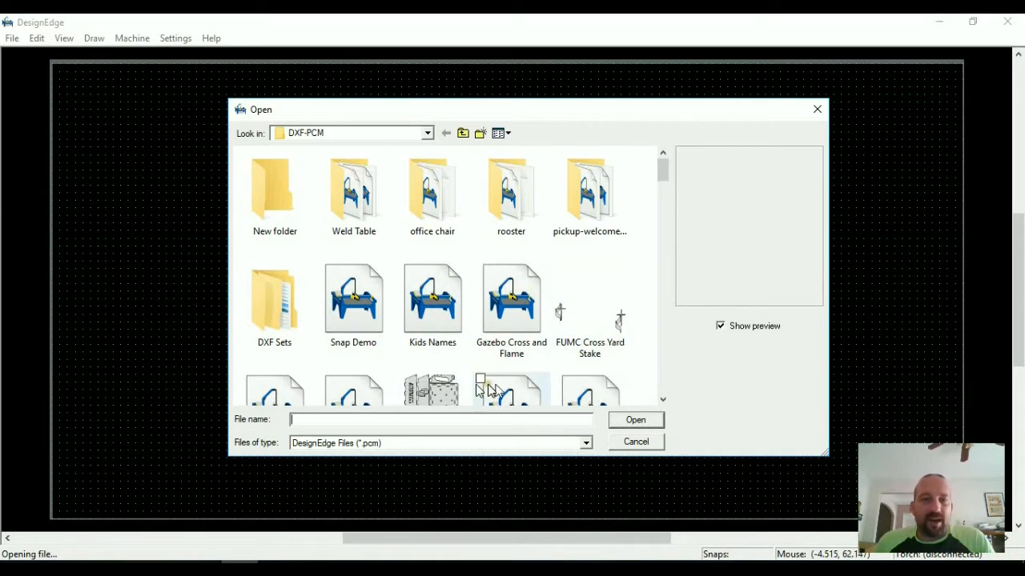
pyautogui.scroll(-2, 441, 311)
pyautogui.click(438, 244)
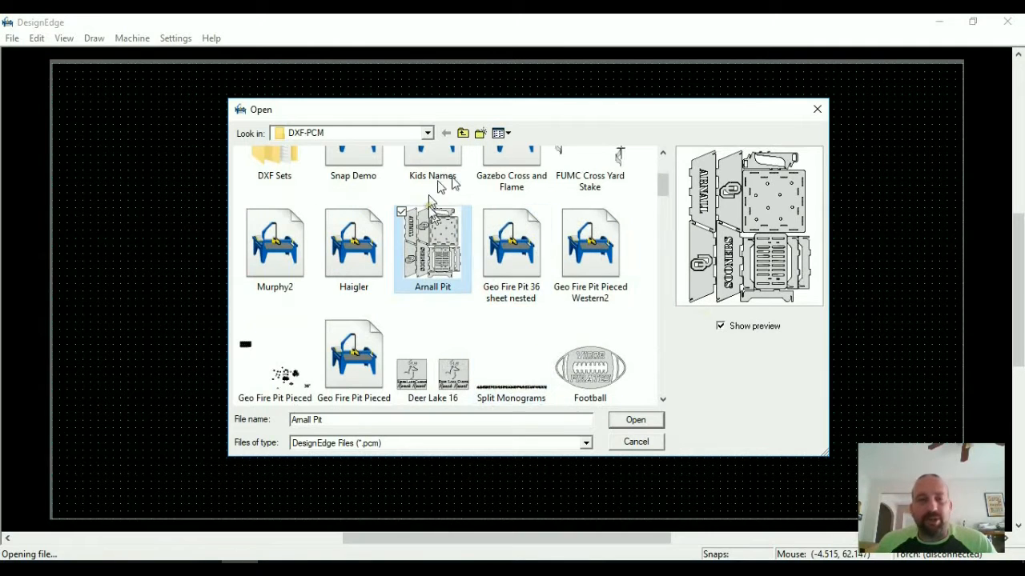
pyautogui.click(512, 268)
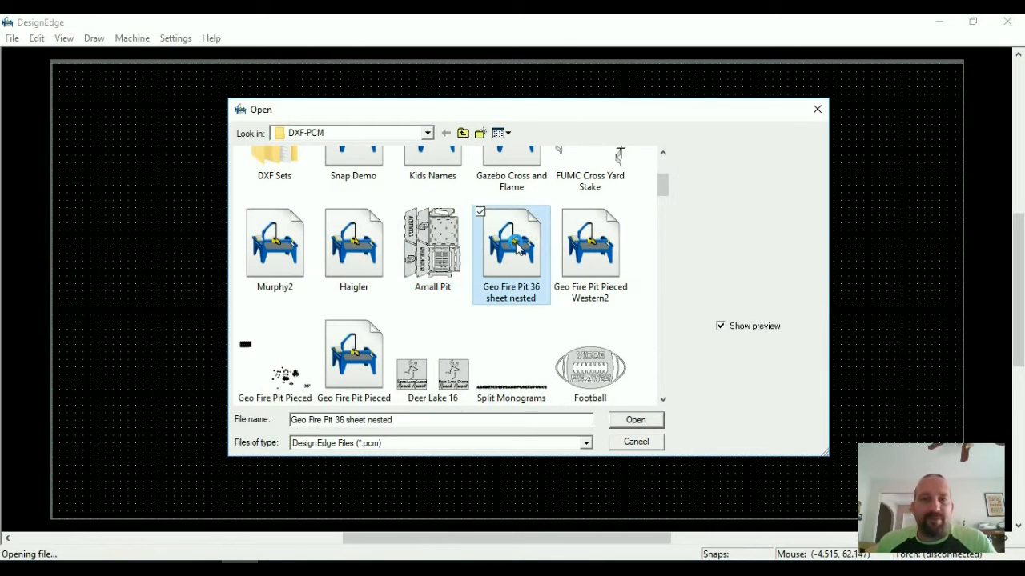
pyautogui.click(592, 256)
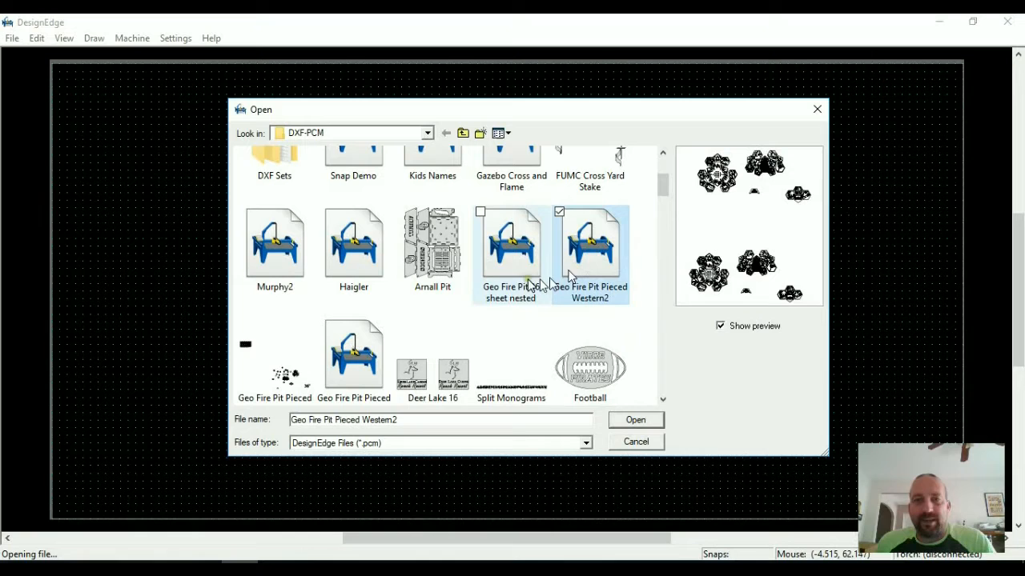
pyautogui.click(439, 256)
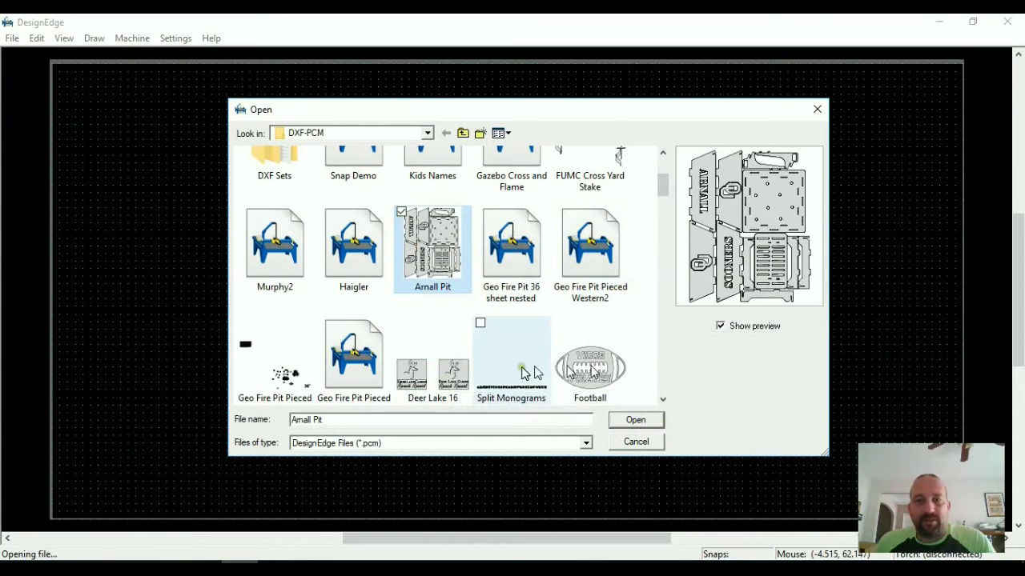
pyautogui.click(639, 420)
pyautogui.click(834, 257)
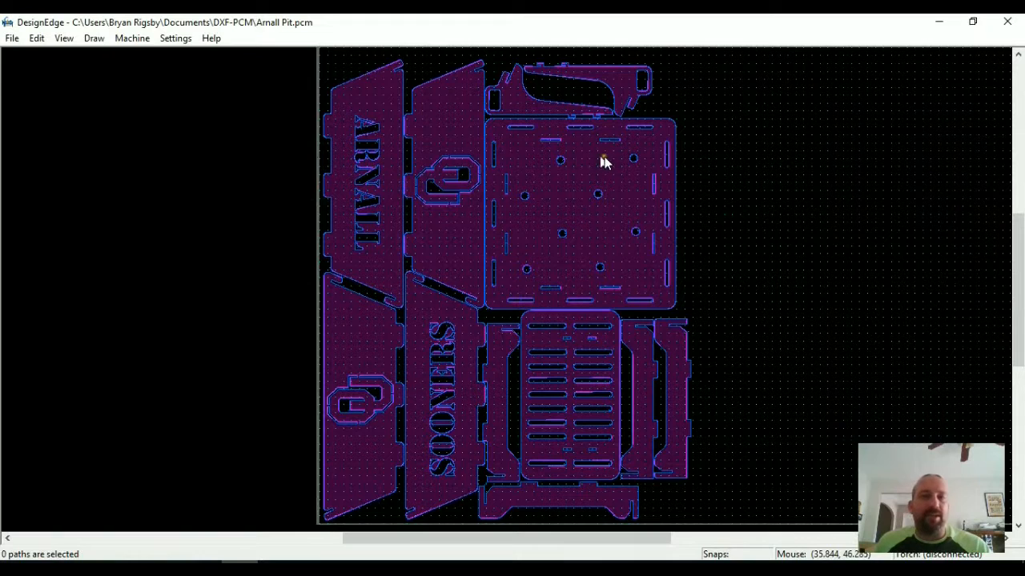
# Step: Inspect the solid fills and cut paths of the fire pit parts up close and across the whole table
pyautogui.scroll(10, 559, 147)
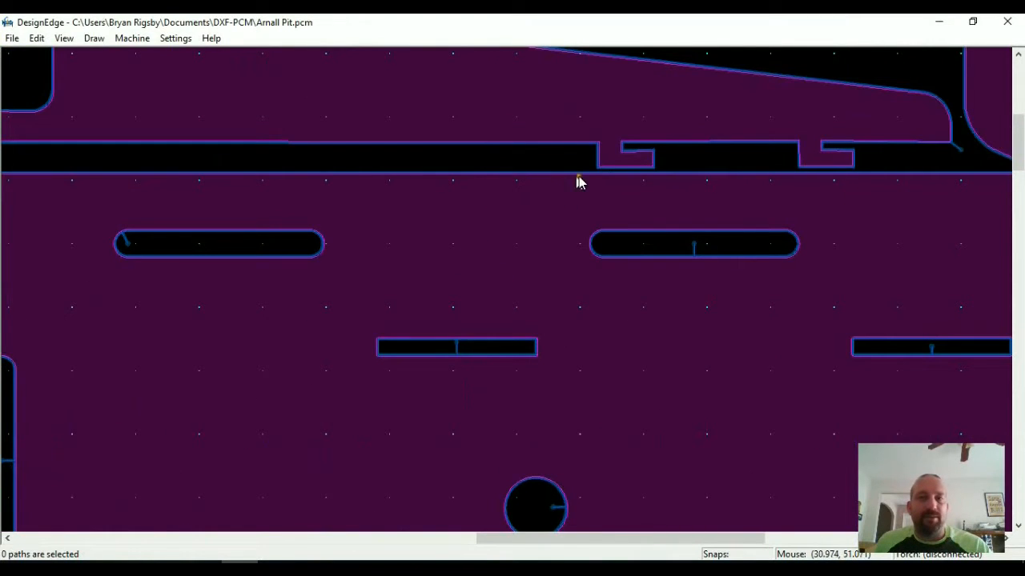
pyautogui.scroll(-6, 578, 181)
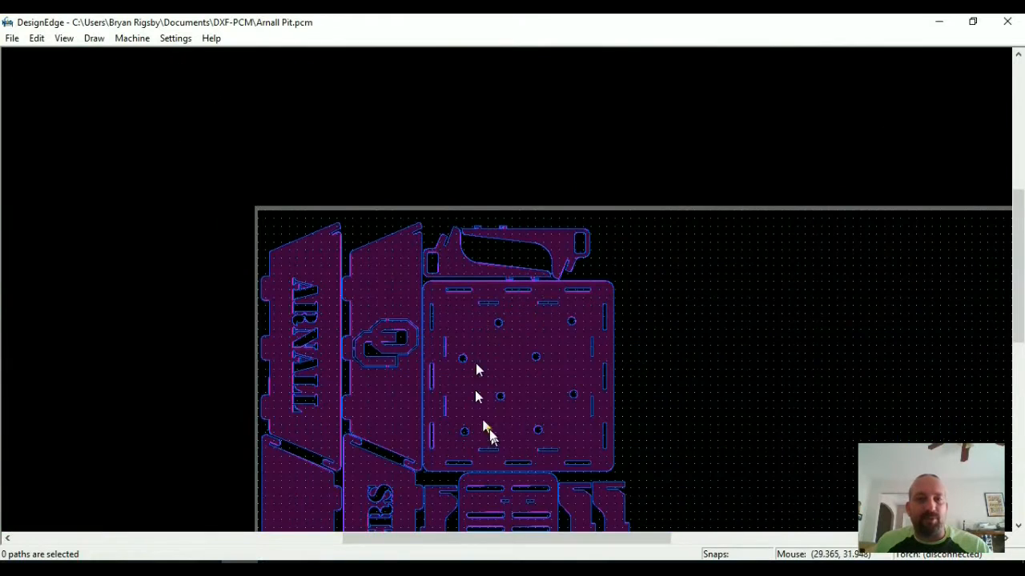
pyautogui.moveTo(490, 427); pyautogui.dragTo(511, 328, button='middle')
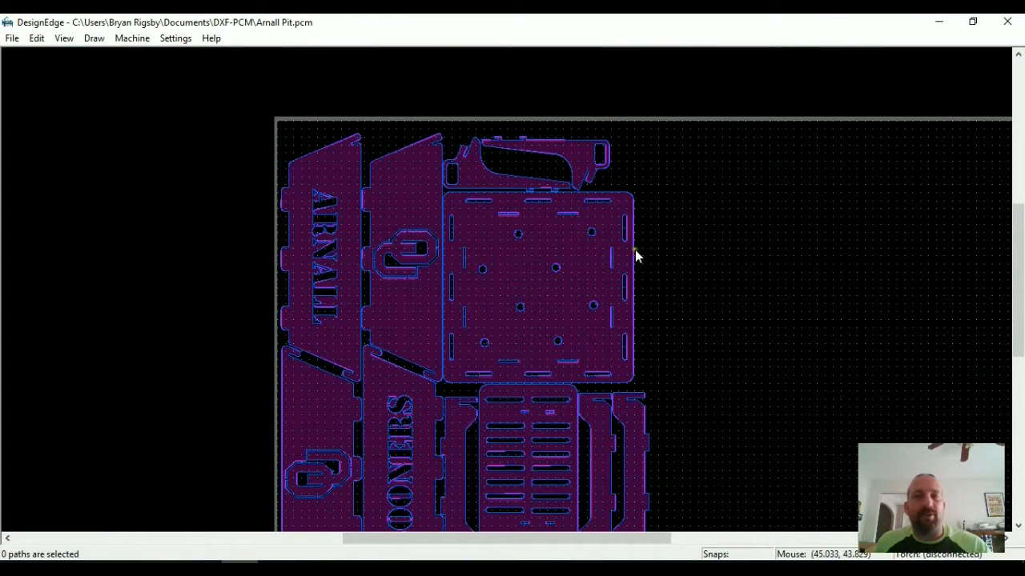
pyautogui.click(721, 379)
pyautogui.scroll(-3, 716, 350)
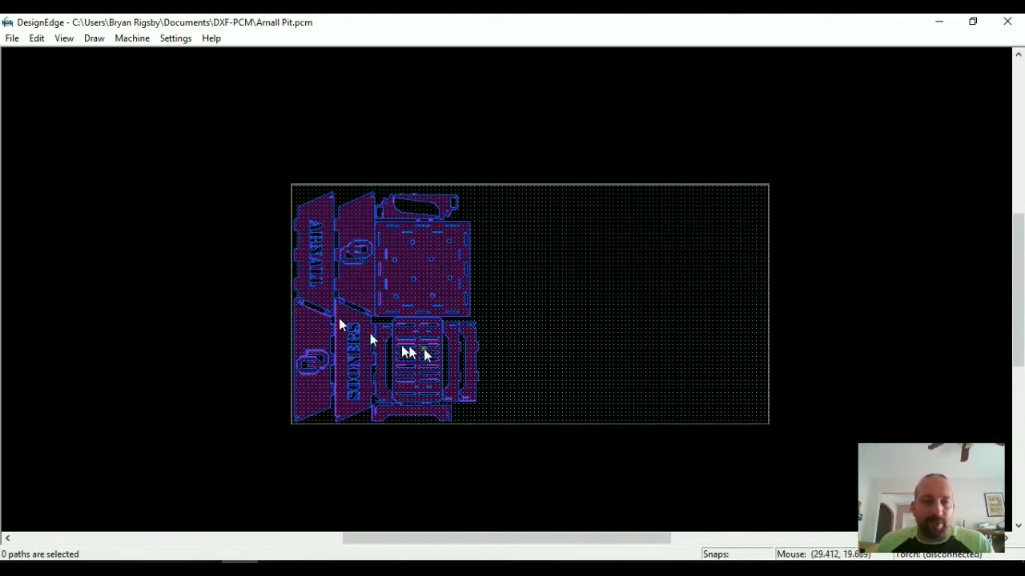
# Step: Open the Gazebo Cross and Flame drawing and deselect its paths to inspect the parts on and off the table
pyautogui.hotkey('ctrl', 'o')
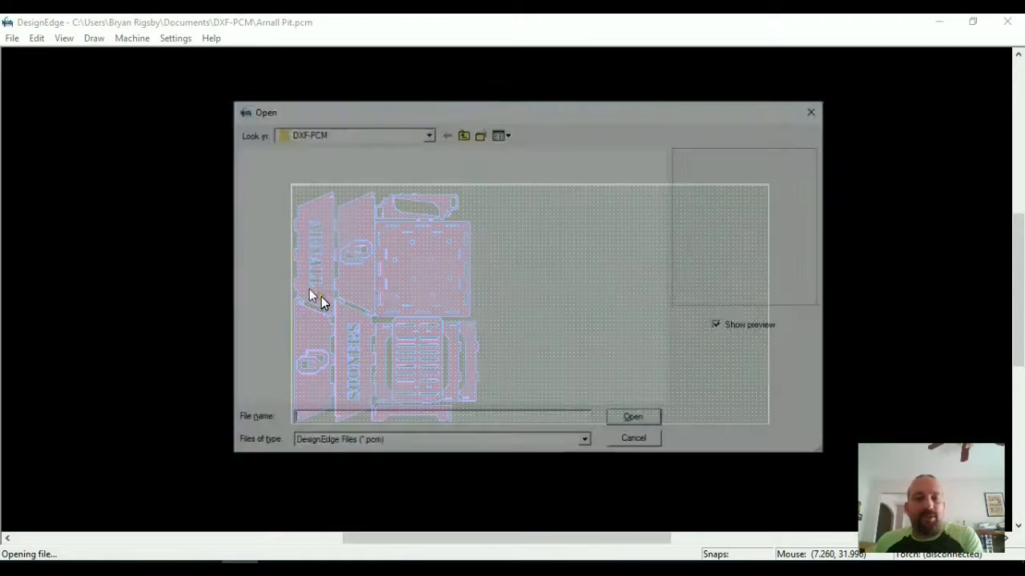
pyautogui.click(492, 313)
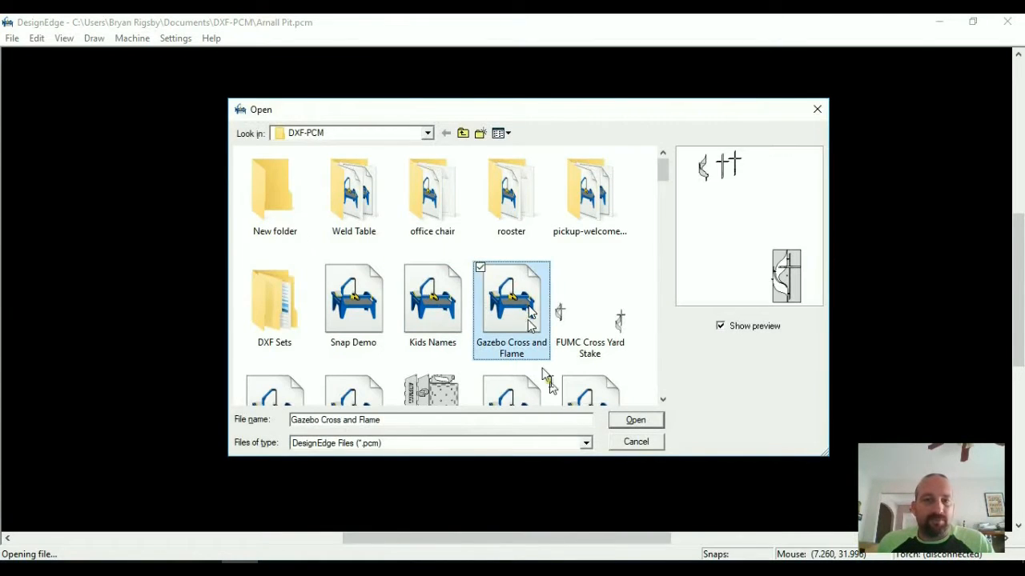
pyautogui.click(645, 419)
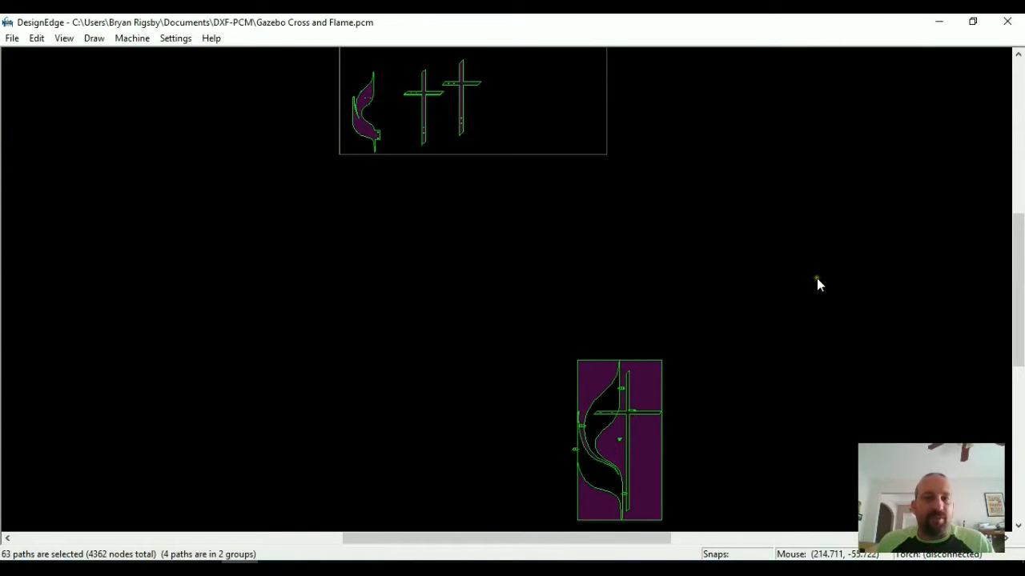
pyautogui.click(532, 233)
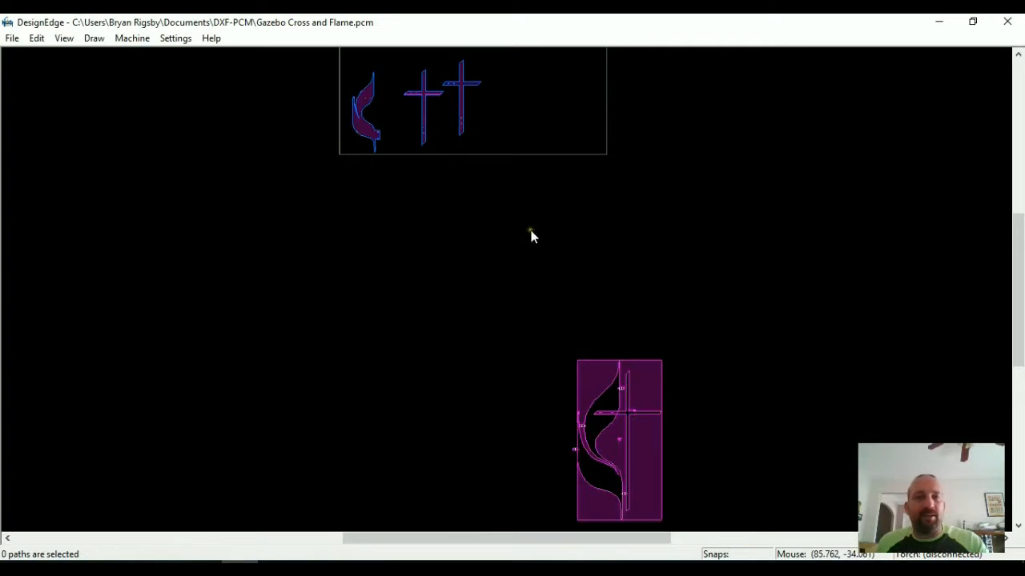
pyautogui.scroll(-1, 530, 231)
pyautogui.scroll(1, 471, 222)
pyautogui.scroll(-1, 545, 384)
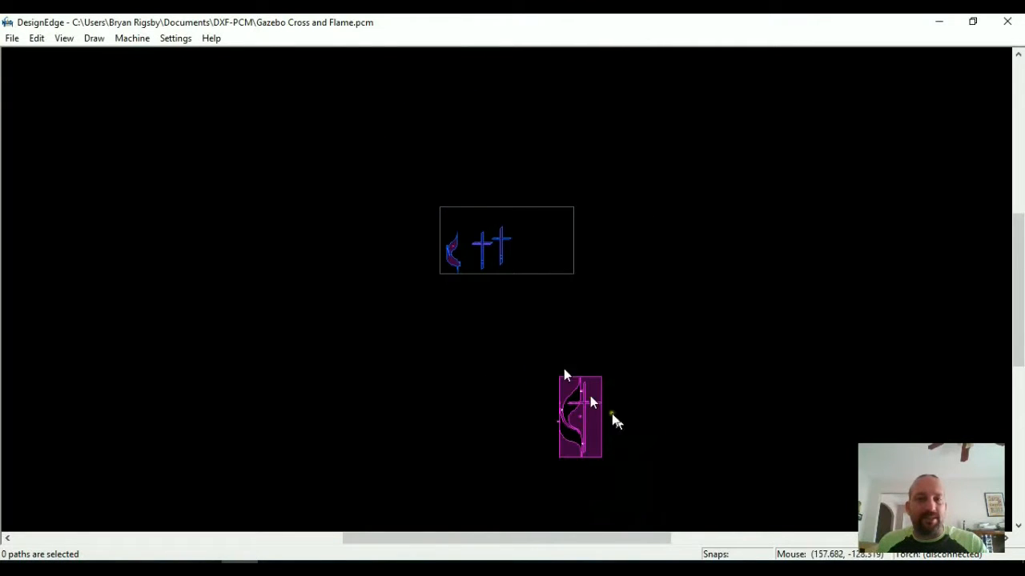
pyautogui.scroll(2, 528, 293)
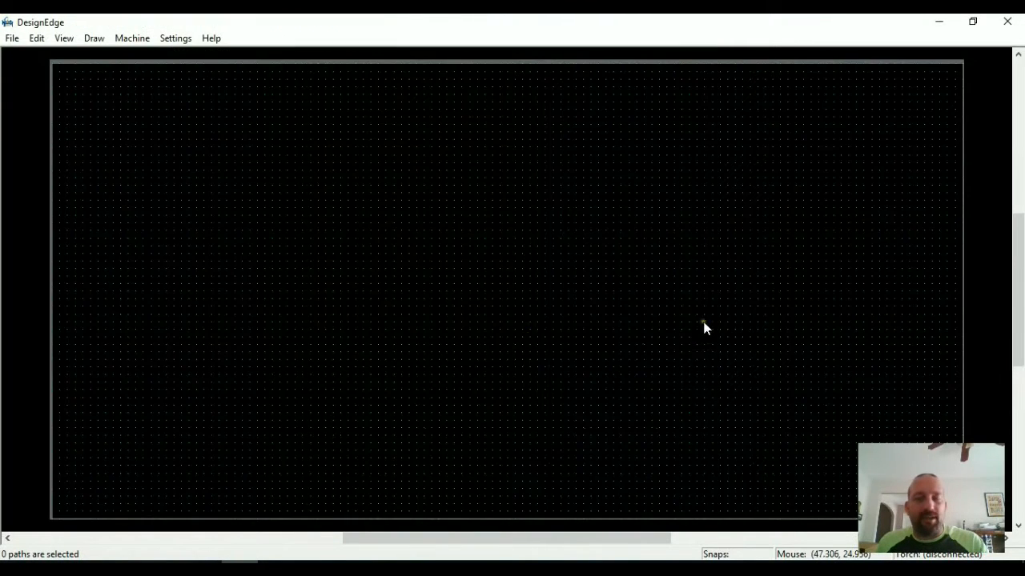
pyautogui.click(486, 333)
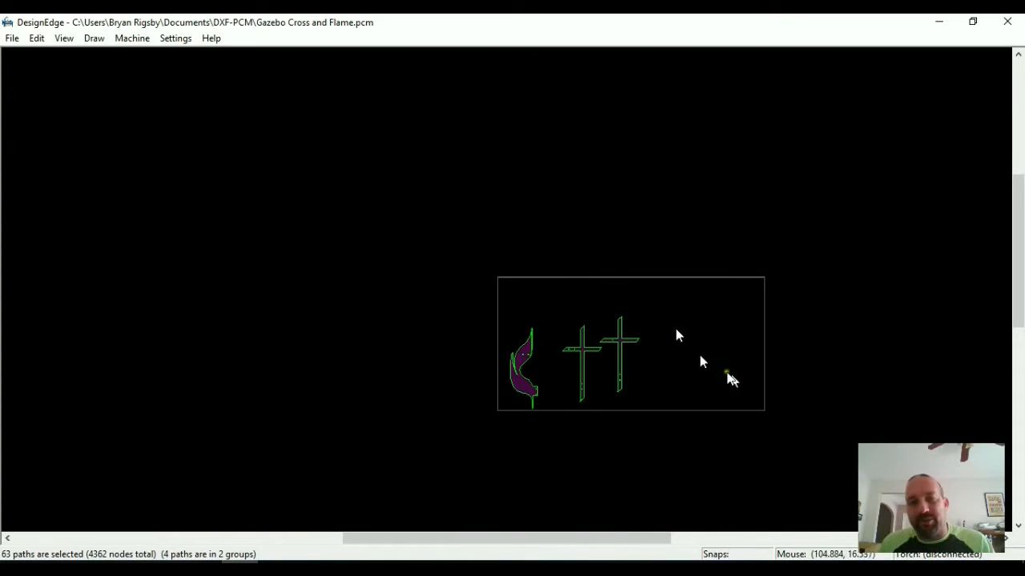
pyautogui.click(674, 340)
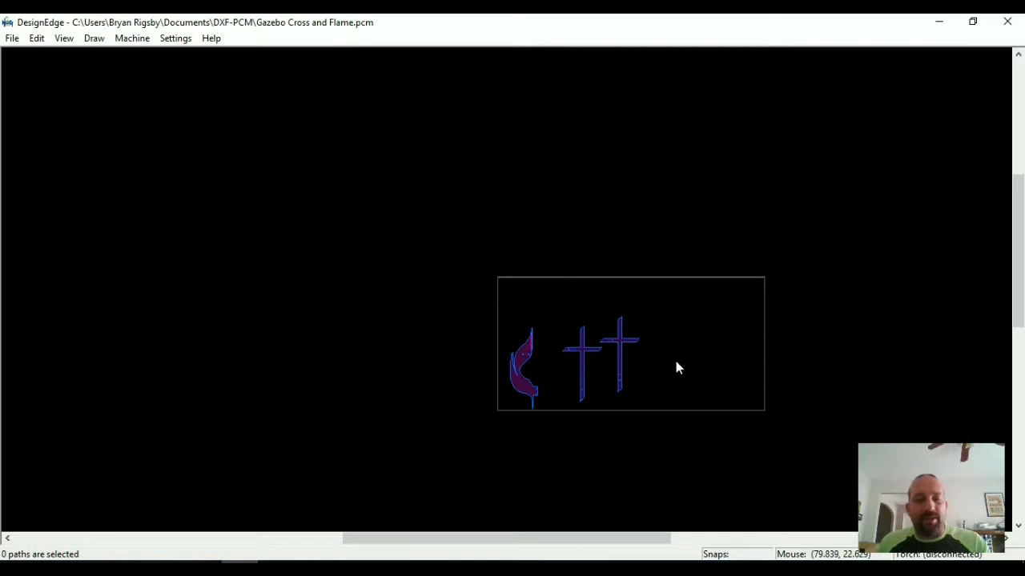
# Step: Open the file import and review the supported file types and the DXF files in the DXF-PCM folder
pyautogui.hotkey('ctrl', 'i')
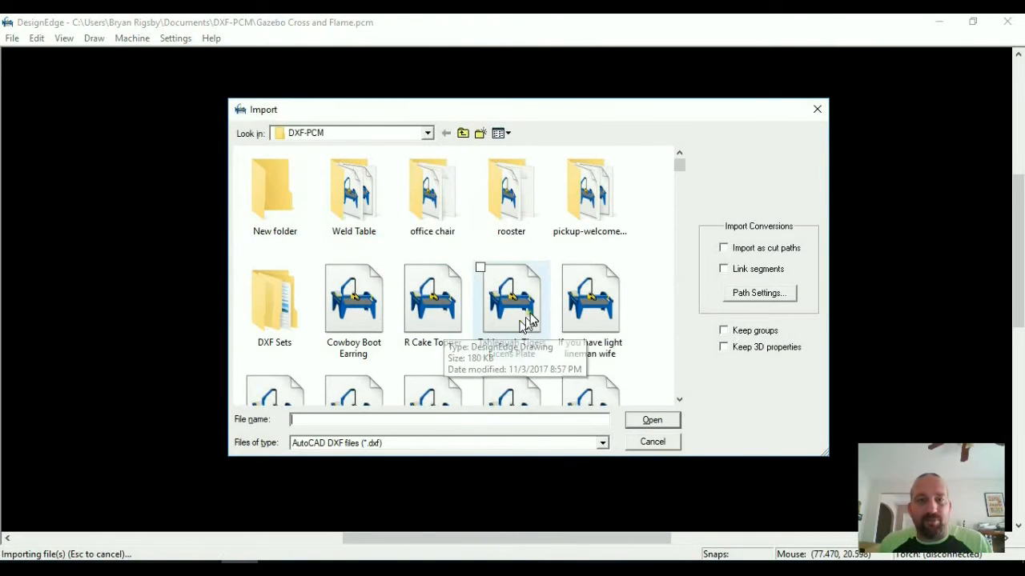
pyautogui.scroll(-3, 608, 325)
pyautogui.scroll(3, 611, 325)
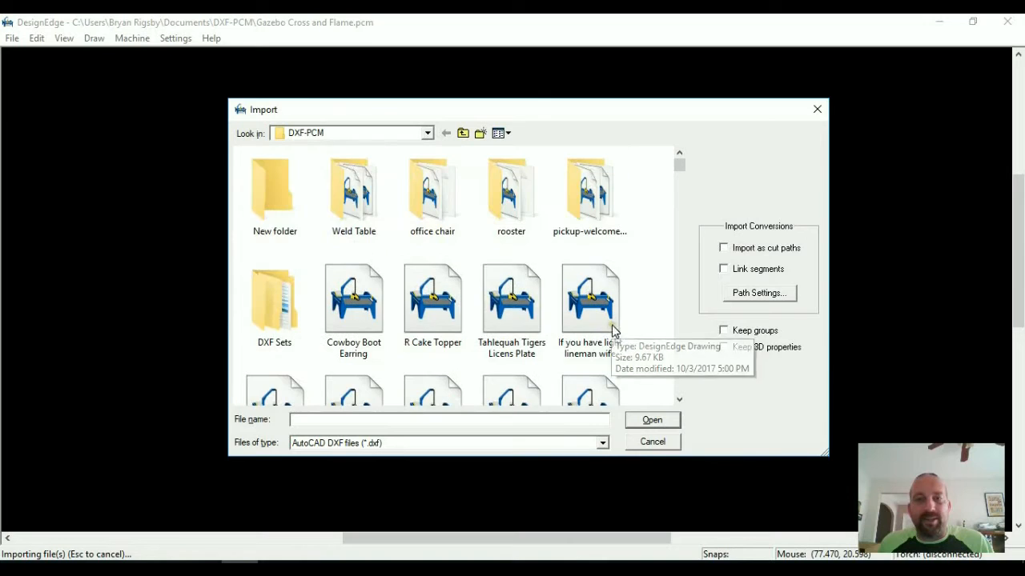
pyautogui.click(519, 445)
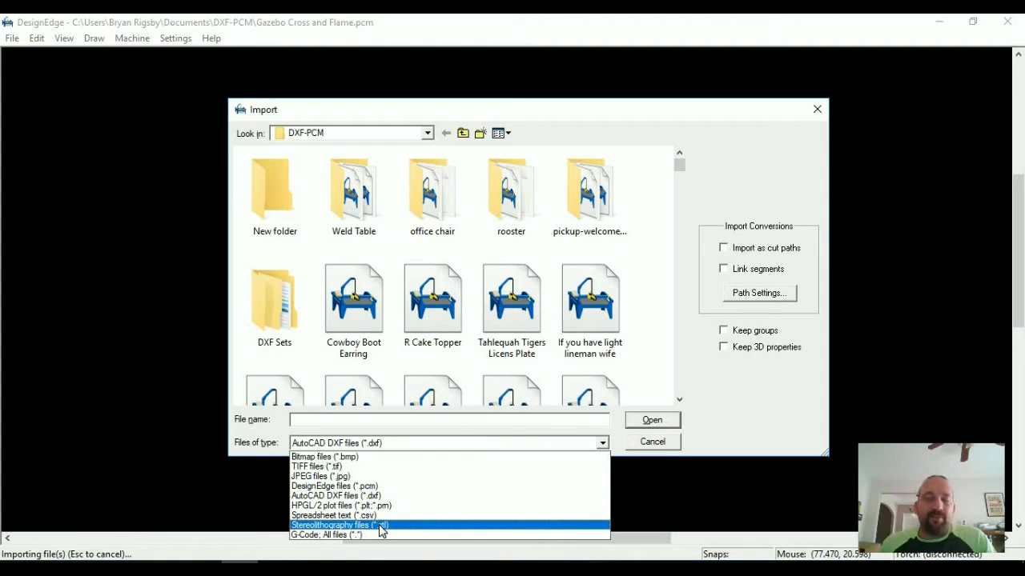
pyautogui.click(754, 411)
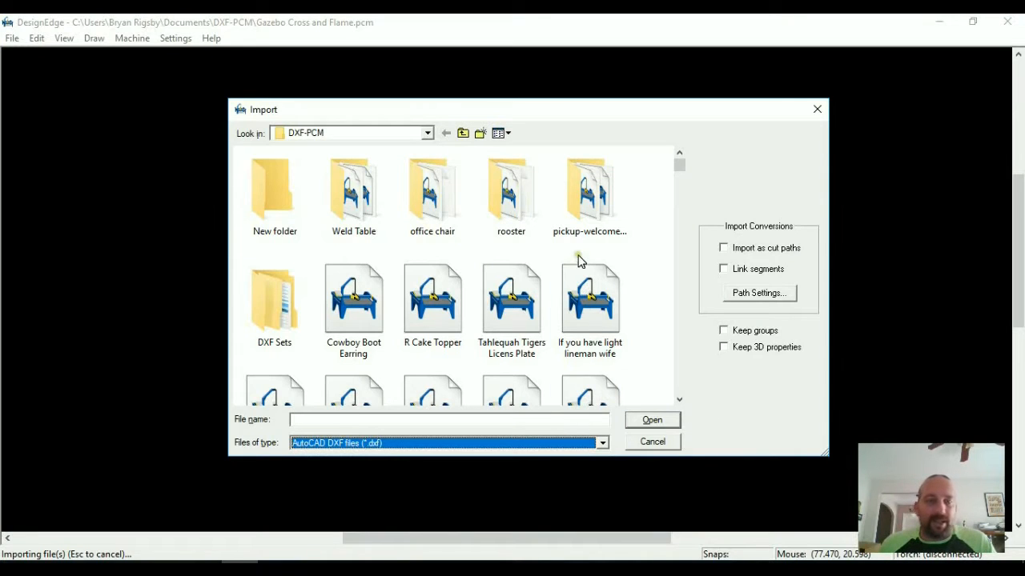
pyautogui.scroll(-3, 620, 322)
pyautogui.scroll(-3, 610, 334)
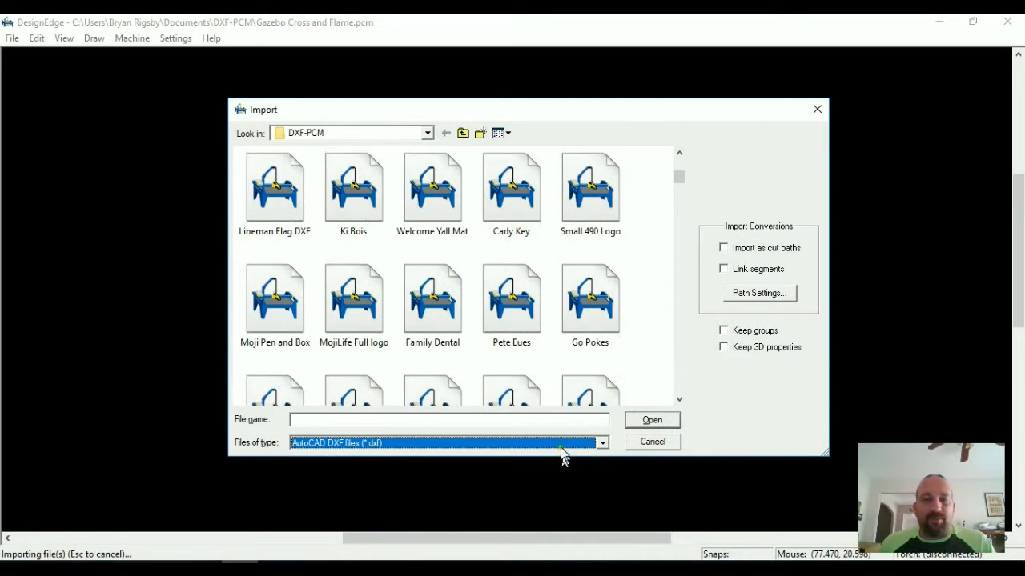
# Step: Switch the import file type to DesignEdge files (*.pcm) and import Lineman Flag 18w into the drawing
pyautogui.click(560, 445)
pyautogui.click(364, 486)
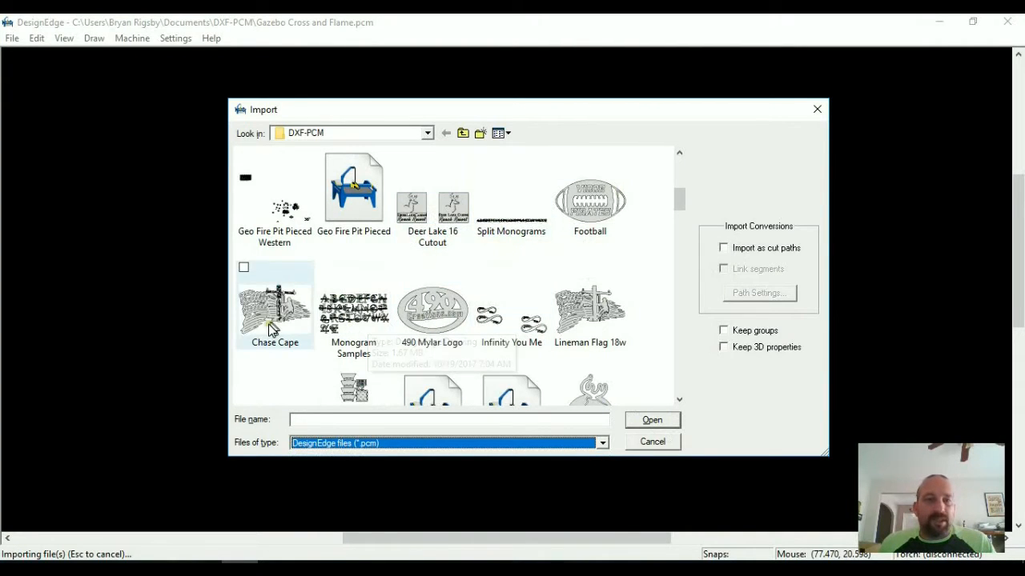
pyautogui.click(584, 319)
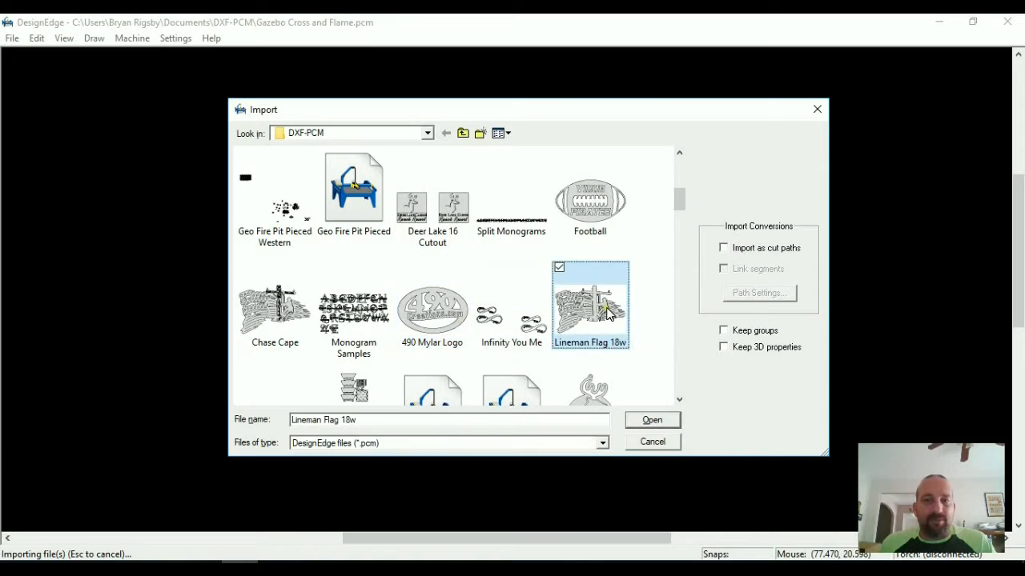
pyautogui.click(651, 419)
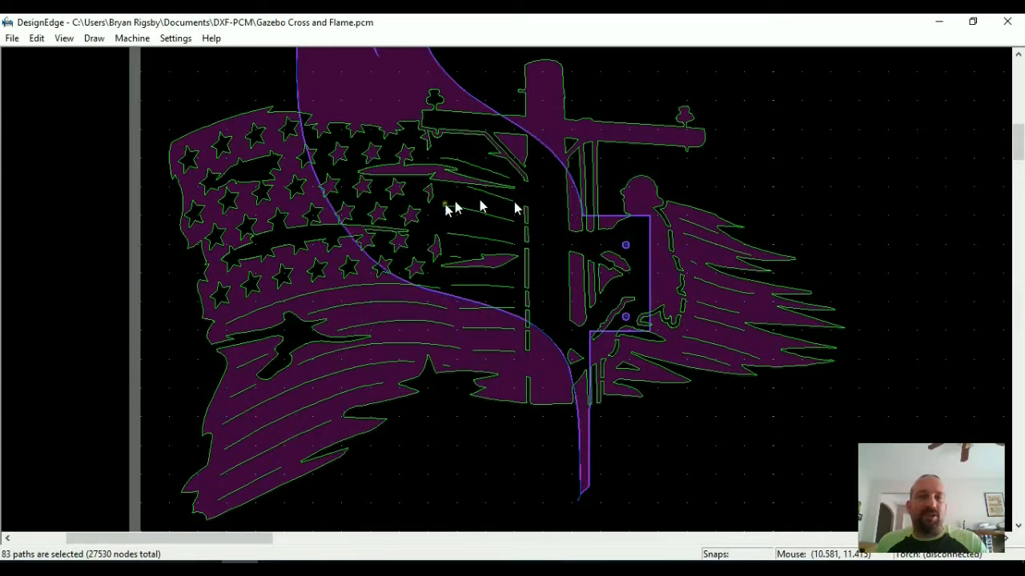
# Step: Move the imported lineman flag off the table into the empty space beside the flame, deselect it and inspect it
pyautogui.scroll(-5, 504, 291)
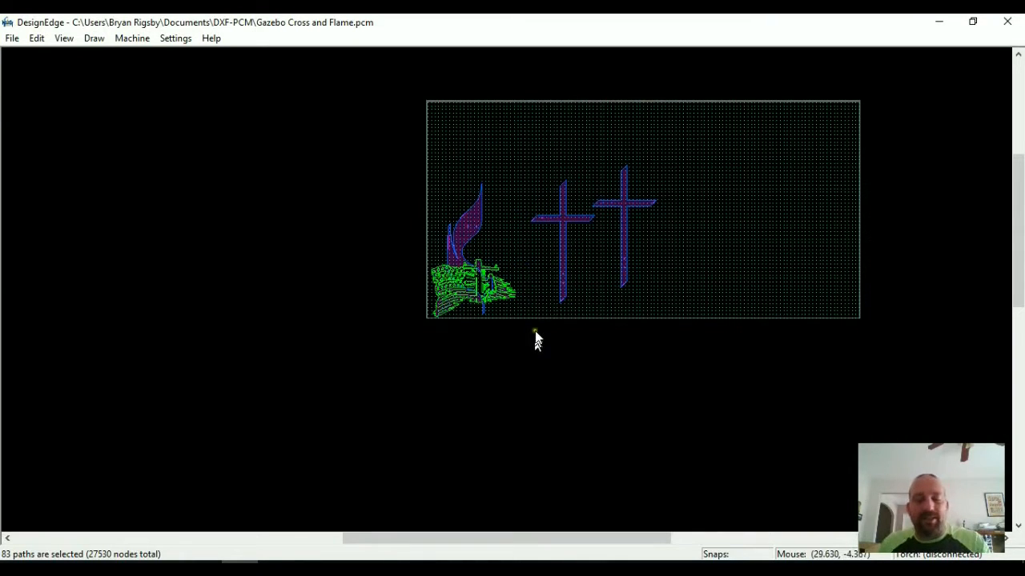
pyautogui.press('m')
pyautogui.click(467, 299)
pyautogui.click(293, 263)
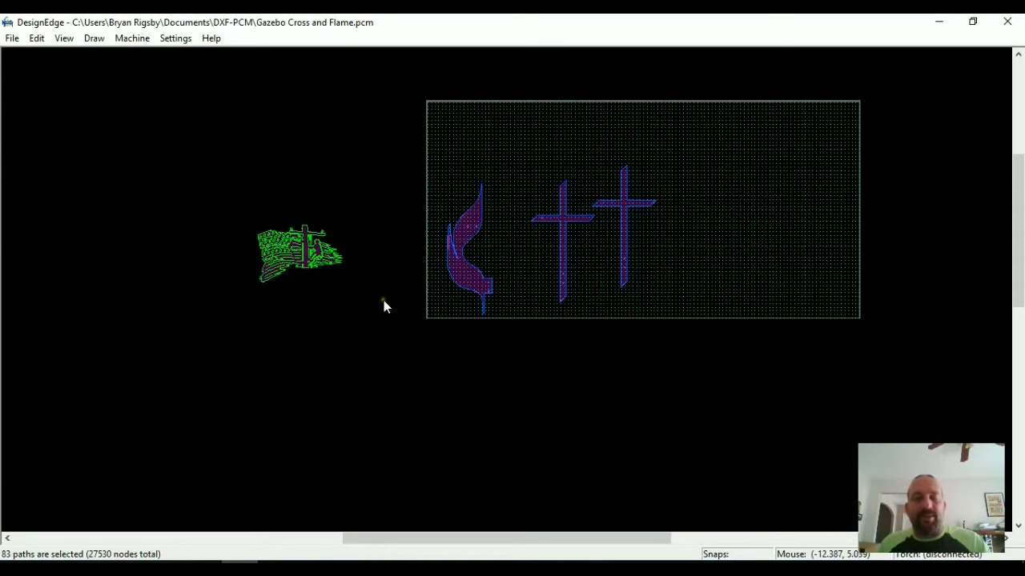
pyautogui.click(365, 279)
pyautogui.scroll(1, 310, 284)
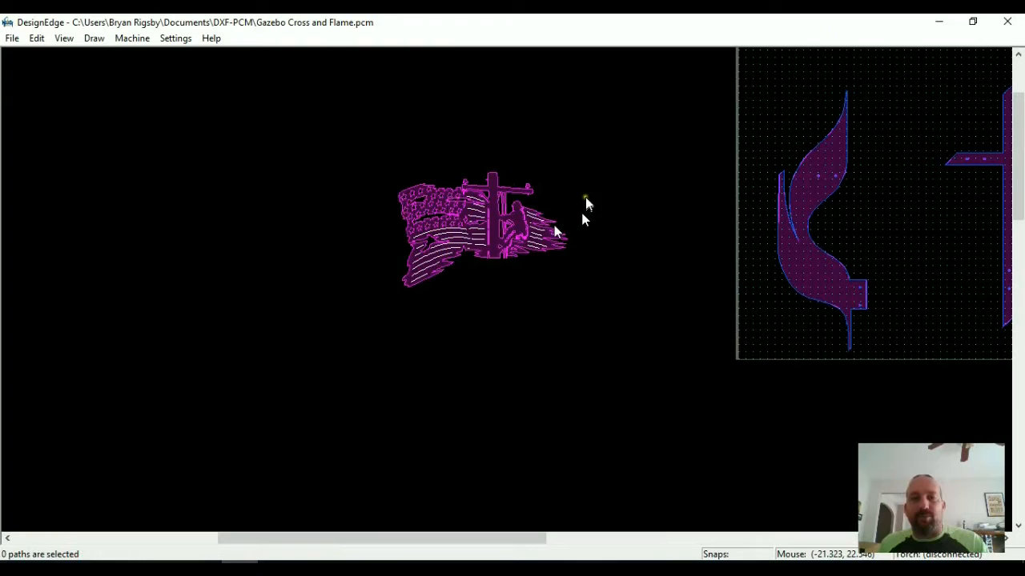
pyautogui.scroll(1, 577, 240)
pyautogui.scroll(-3, 507, 299)
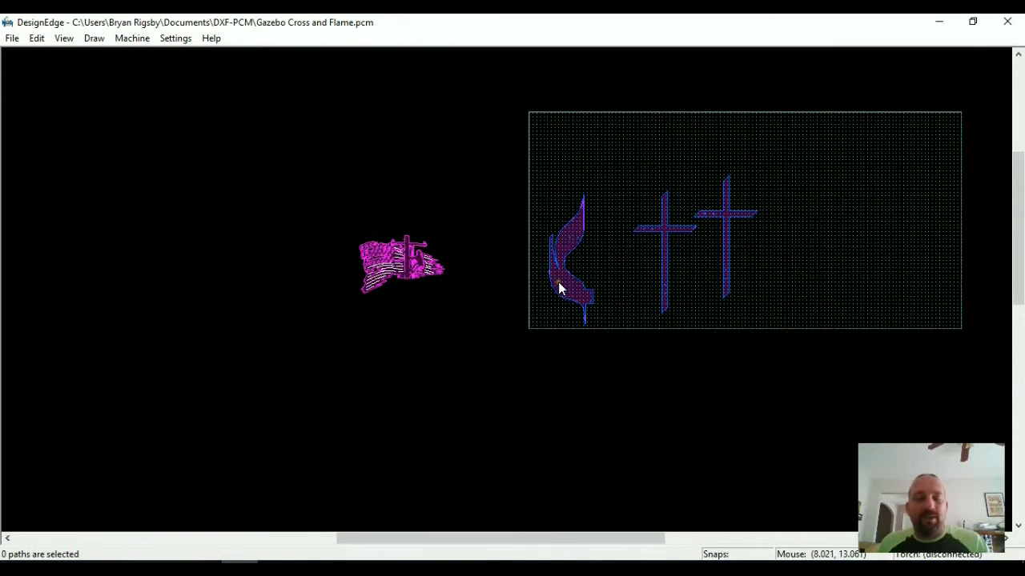
# Step: Start a new drawing without saving the current one and set the import file type to AutoCAD DXF files (*.dxf)
pyautogui.hotkey('ctrl', 'n')
pyautogui.click(512, 329)
pyautogui.hotkey('ctrl', 'i')
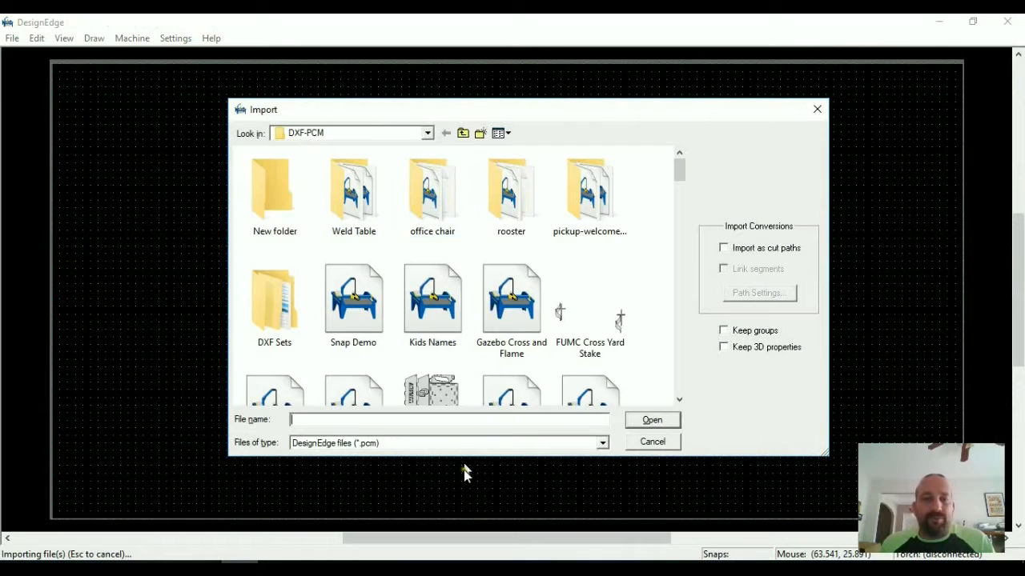
pyautogui.click(462, 442)
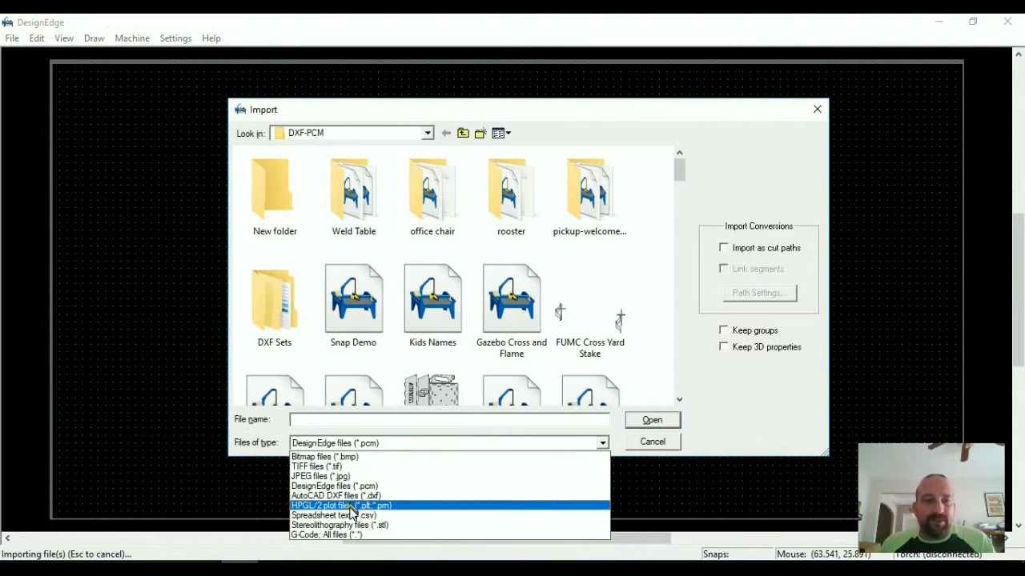
pyautogui.click(352, 497)
# Step: Import the R Cake Topper file with Link segments enabled and deselect its paths
pyautogui.click(322, 268)
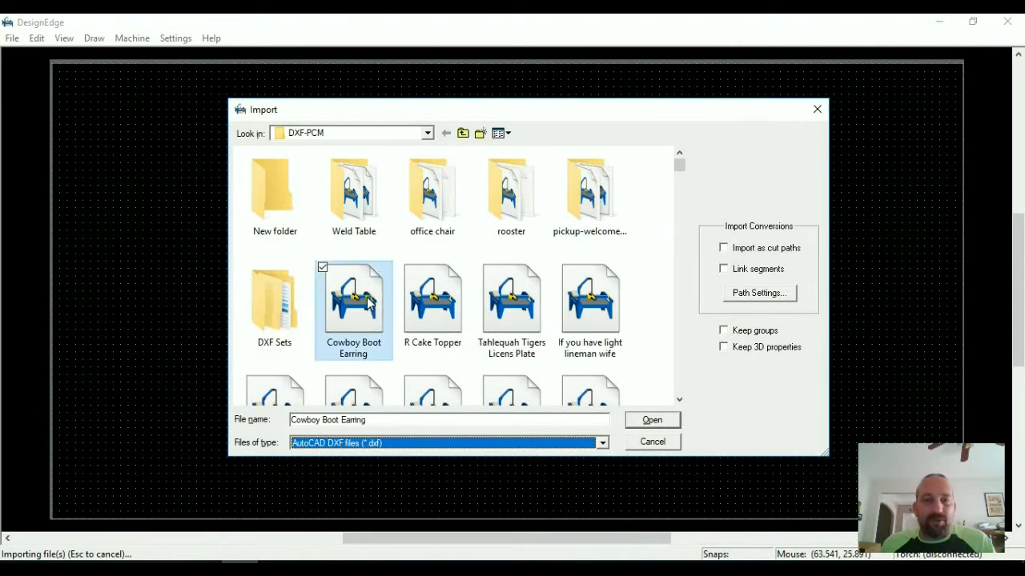
pyautogui.click(446, 294)
pyautogui.scroll(-1, 460, 284)
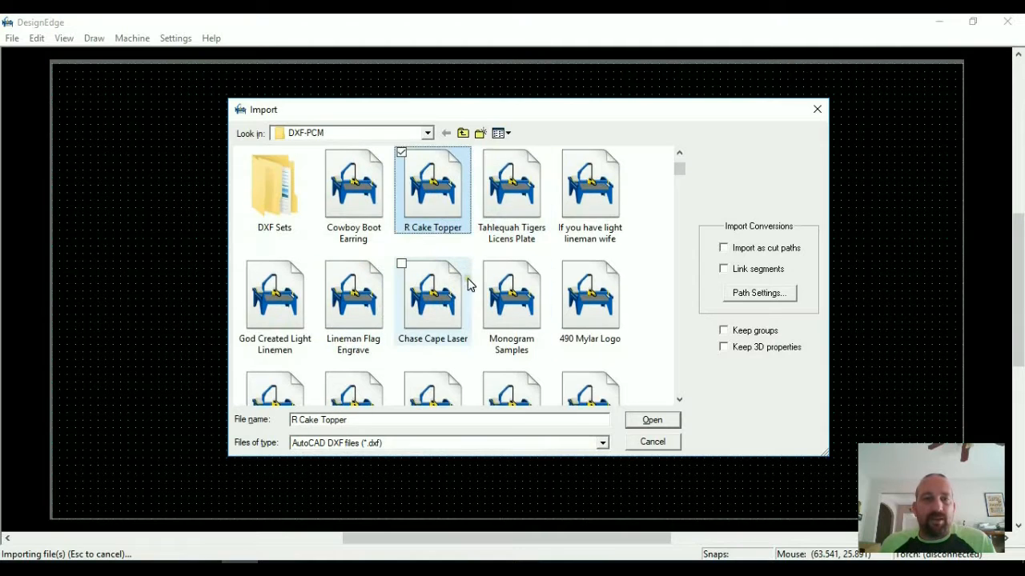
pyautogui.scroll(1, 468, 284)
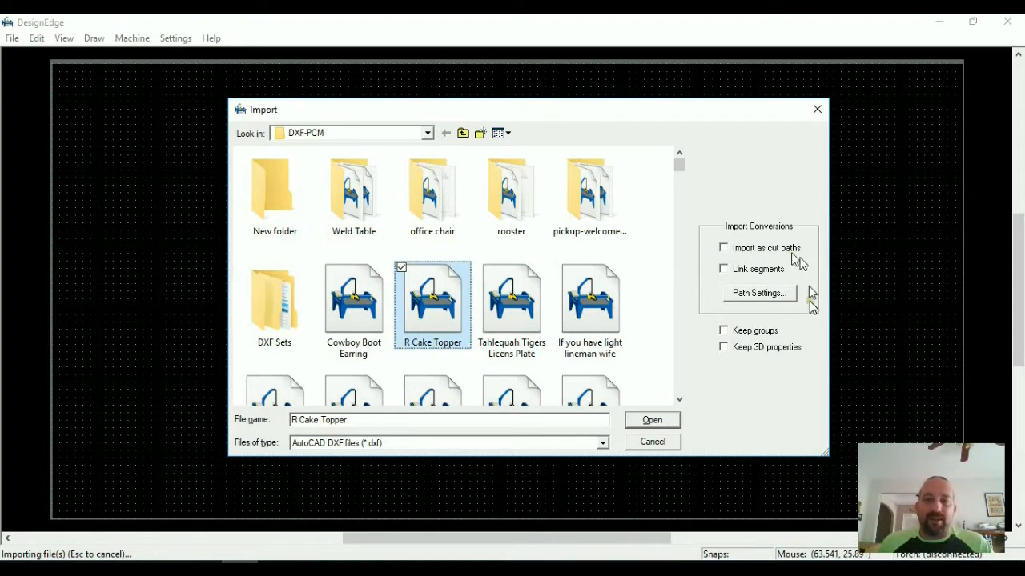
pyautogui.click(741, 269)
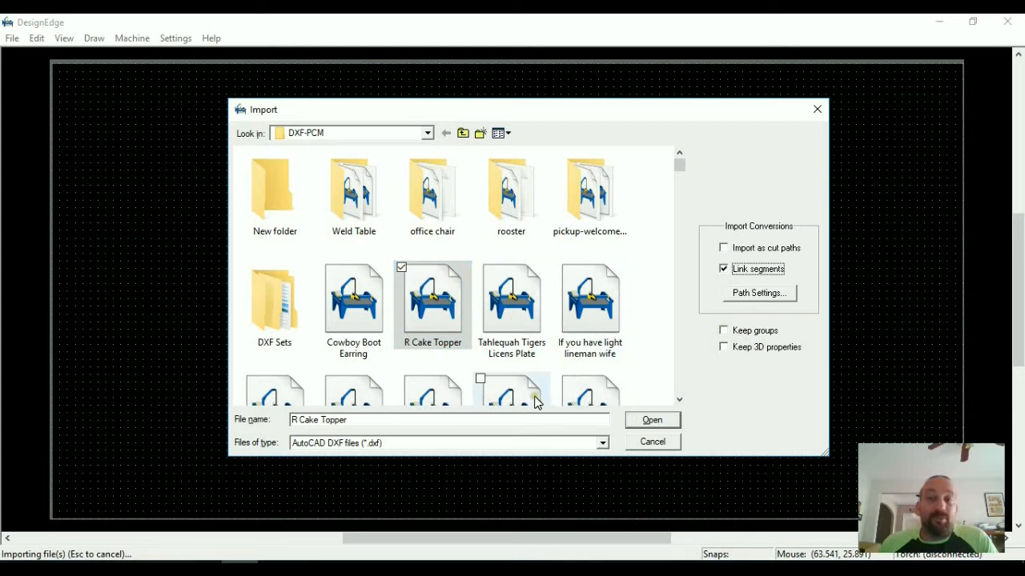
pyautogui.click(652, 421)
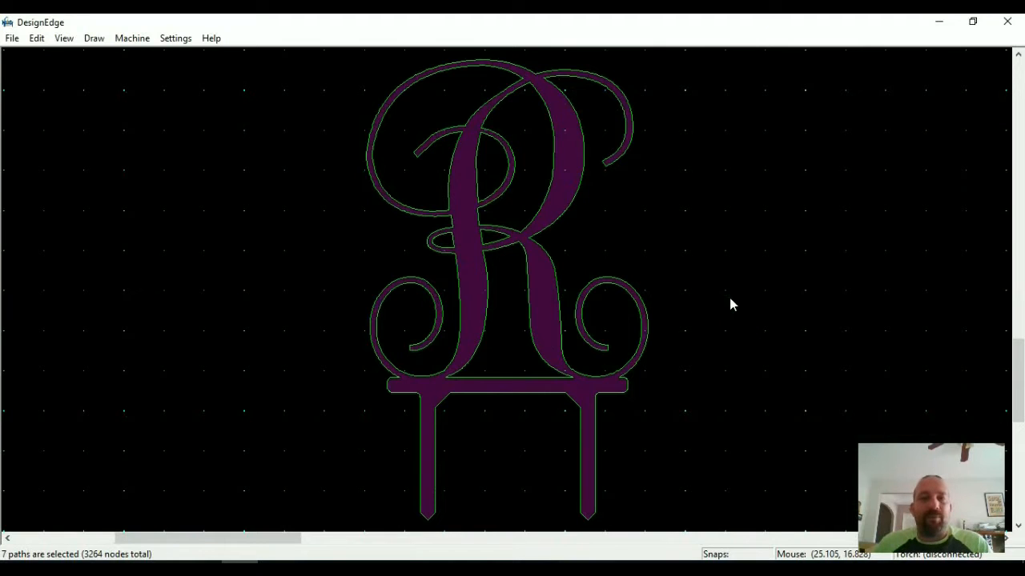
pyautogui.click(730, 300)
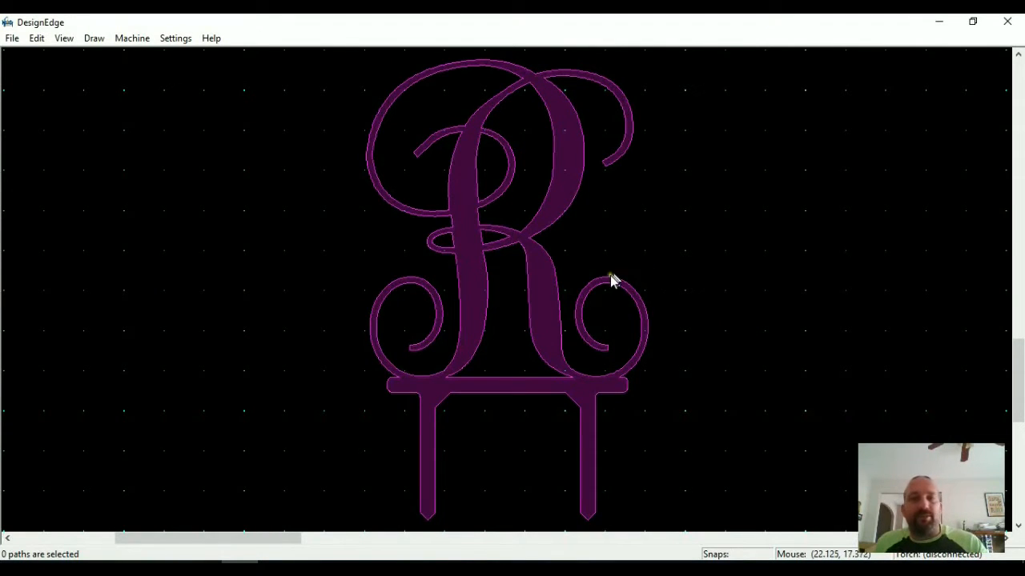
# Step: Start another new drawing without saving the cake topper and open the file import again
pyautogui.scroll(-3, 560, 336)
pyautogui.hotkey('ctrl', 'n')
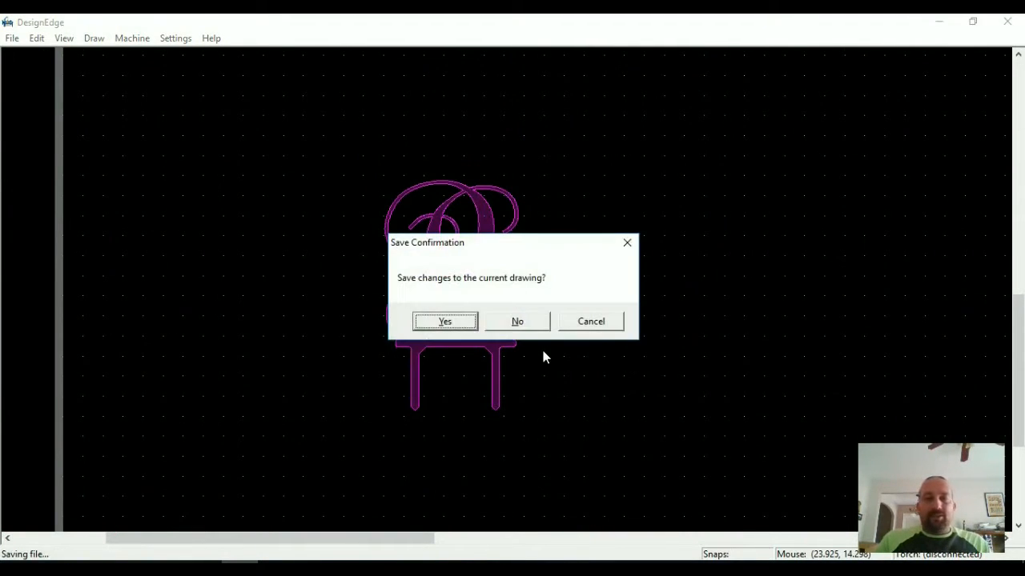
pyautogui.press('n')
pyautogui.hotkey('ctrl', 'i')
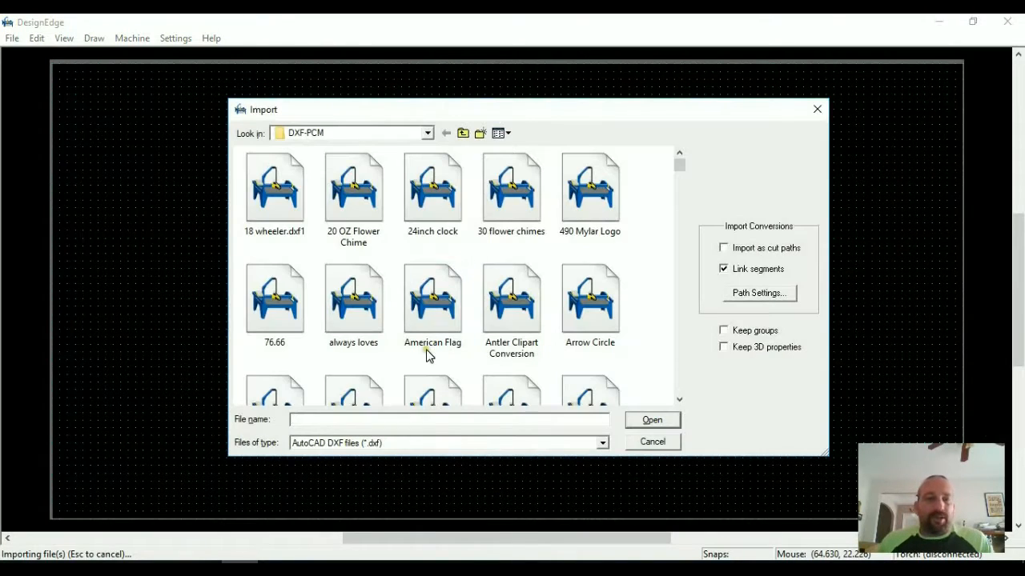
# Step: List all file types in the import and open the Papa image for conversion
pyautogui.click(454, 445)
pyautogui.click(366, 456)
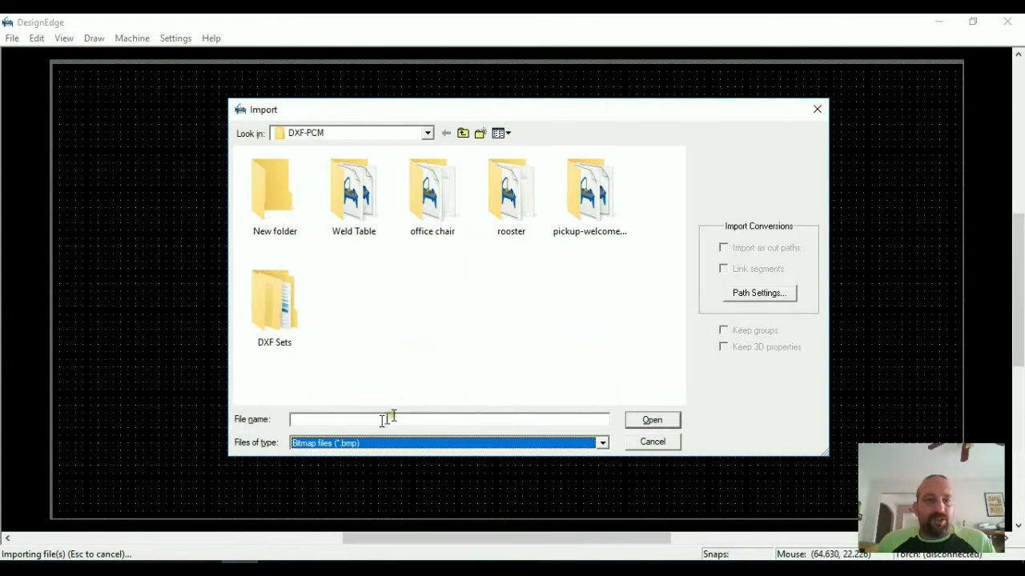
pyautogui.click(419, 444)
pyautogui.click(336, 476)
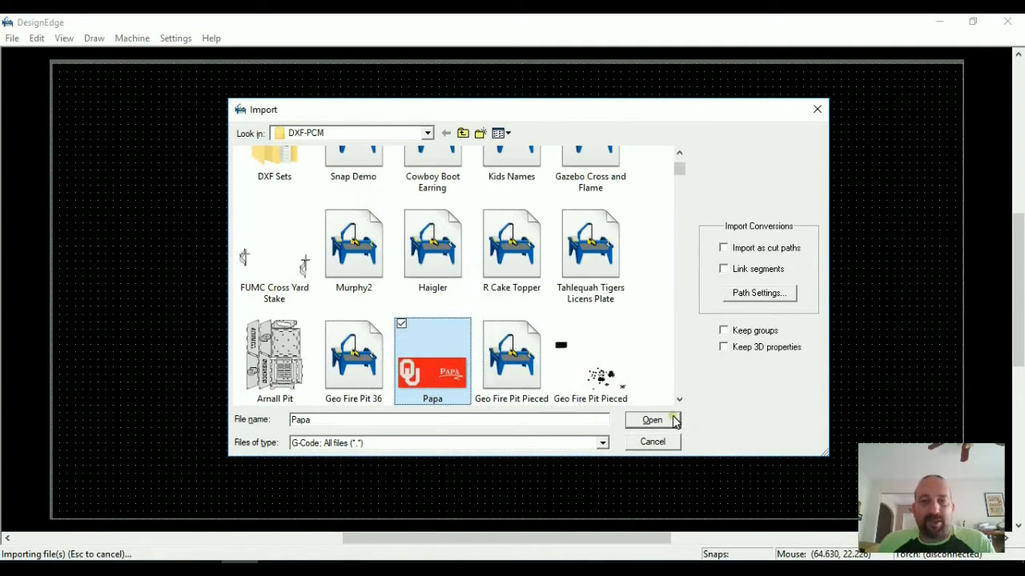
pyautogui.click(655, 420)
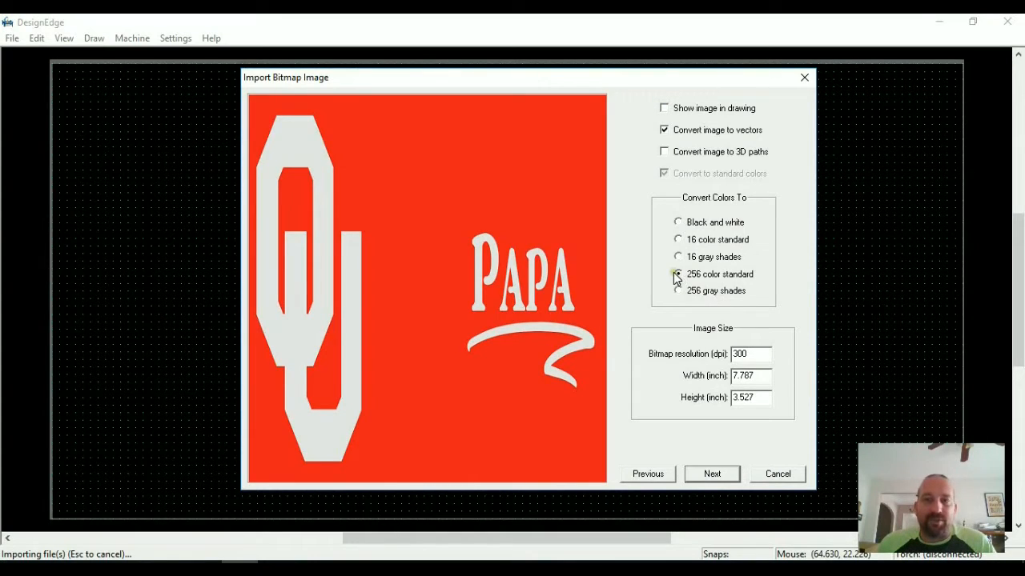
# Step: Try to convert the Papa image to vectors in 256 standard colors with the orange area picked as background
pyautogui.click(714, 480)
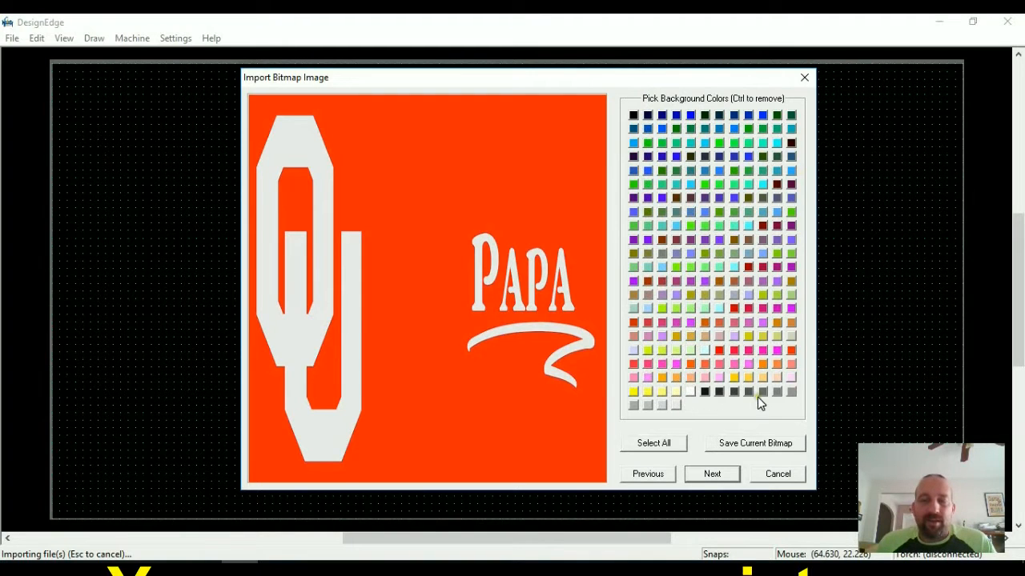
pyautogui.click(402, 276)
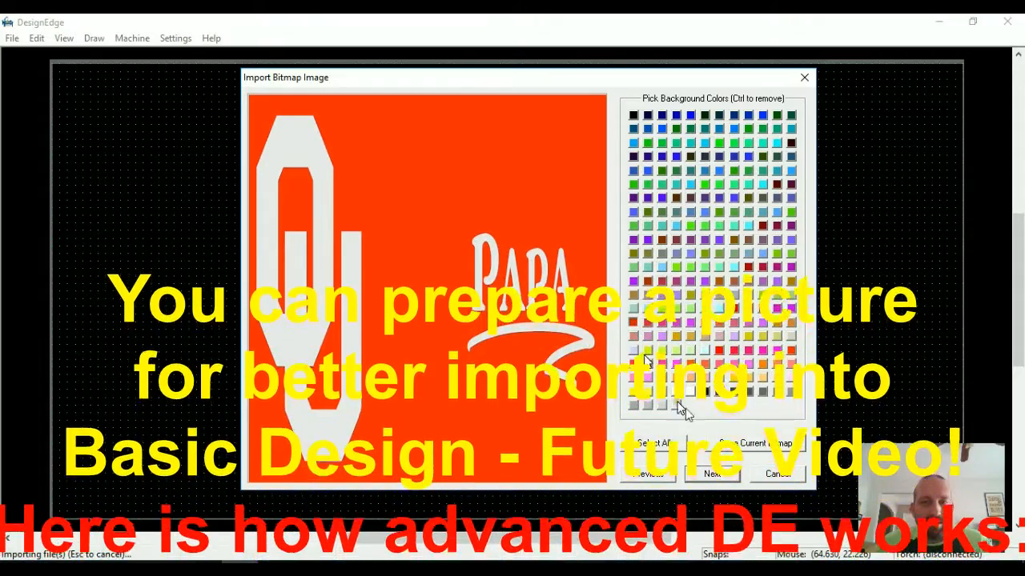
pyautogui.click(712, 474)
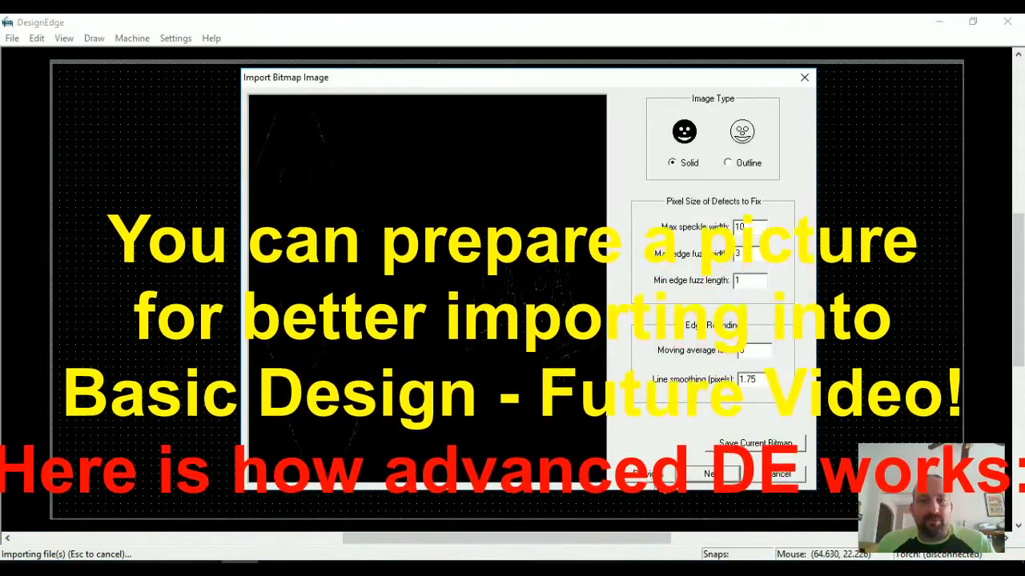
pyautogui.click(647, 474)
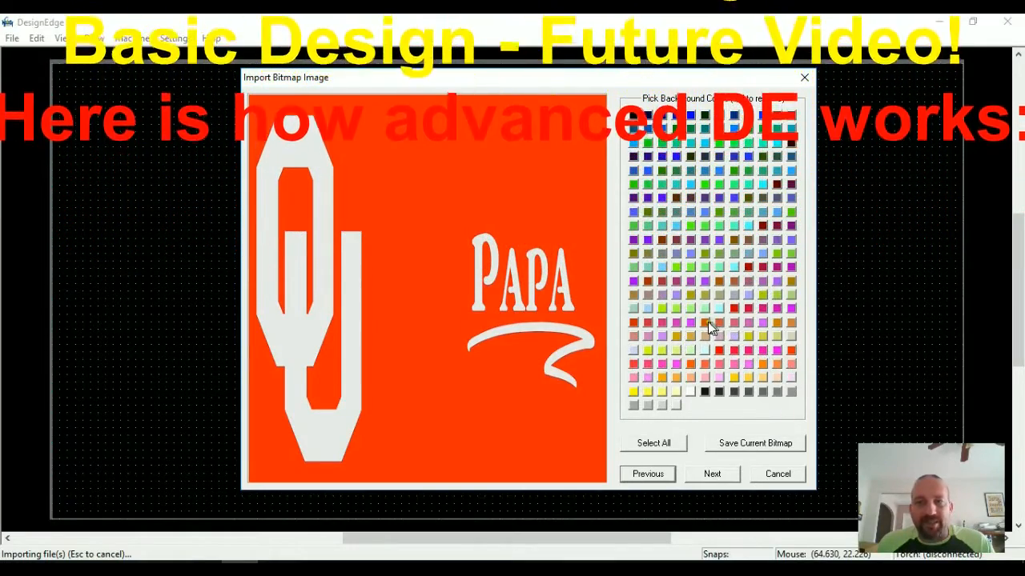
pyautogui.click(712, 474)
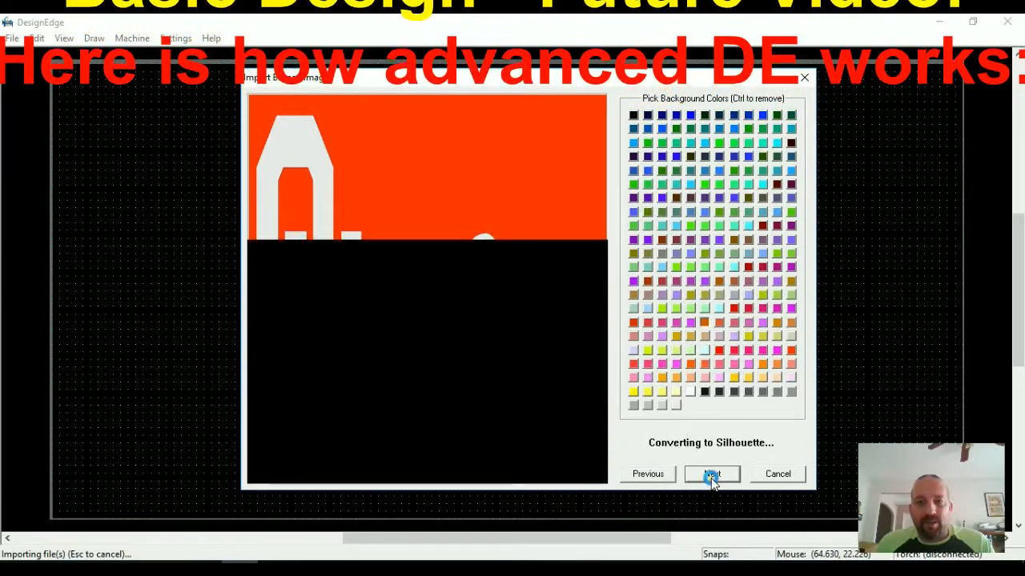
pyautogui.click(648, 476)
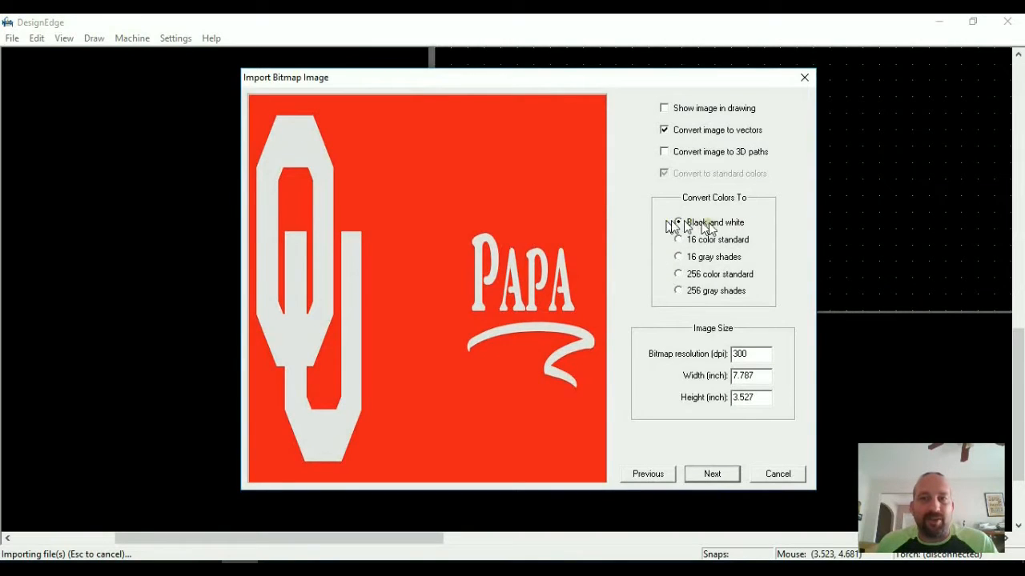
# Step: Convert the Papa image to black and white vectors with black as background, without showing the image, and continue to the image type settings
pyautogui.click(663, 129)
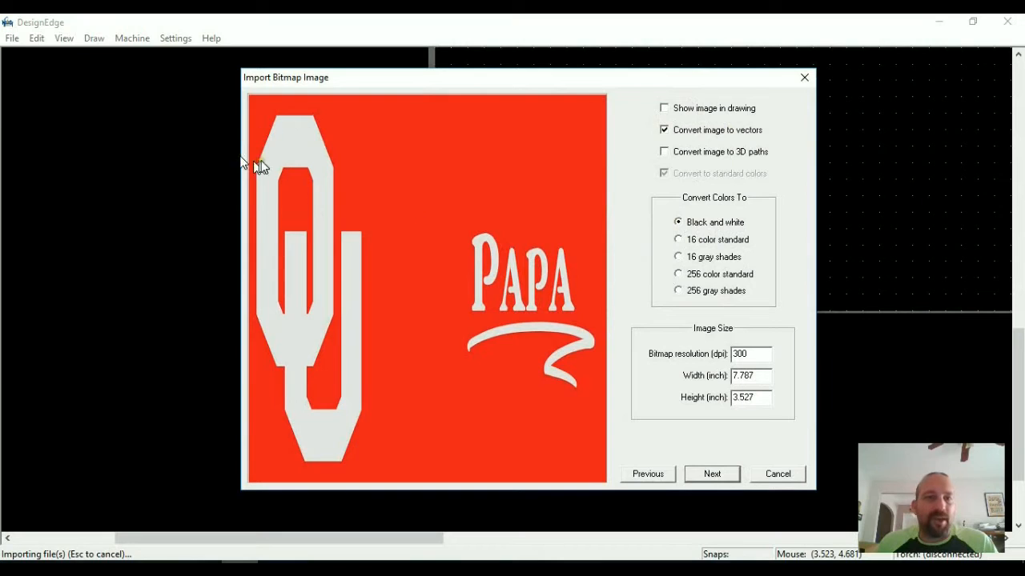
pyautogui.click(665, 109)
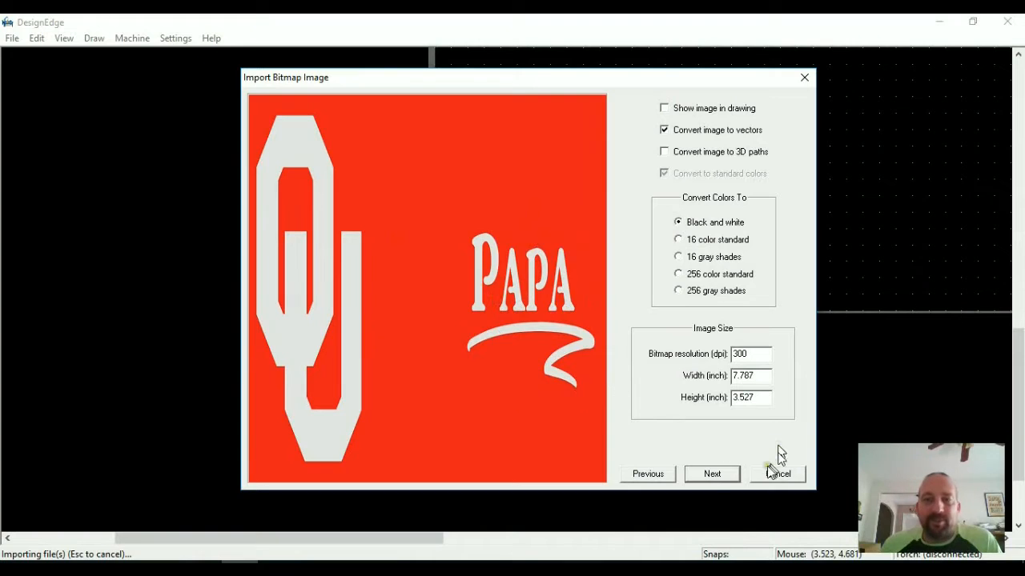
pyautogui.click(710, 475)
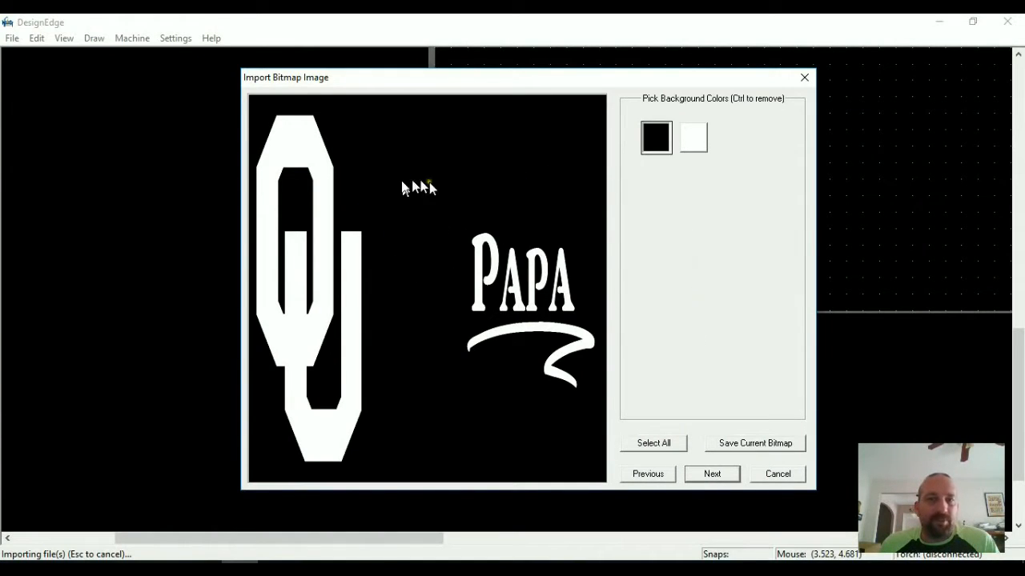
pyautogui.click(728, 472)
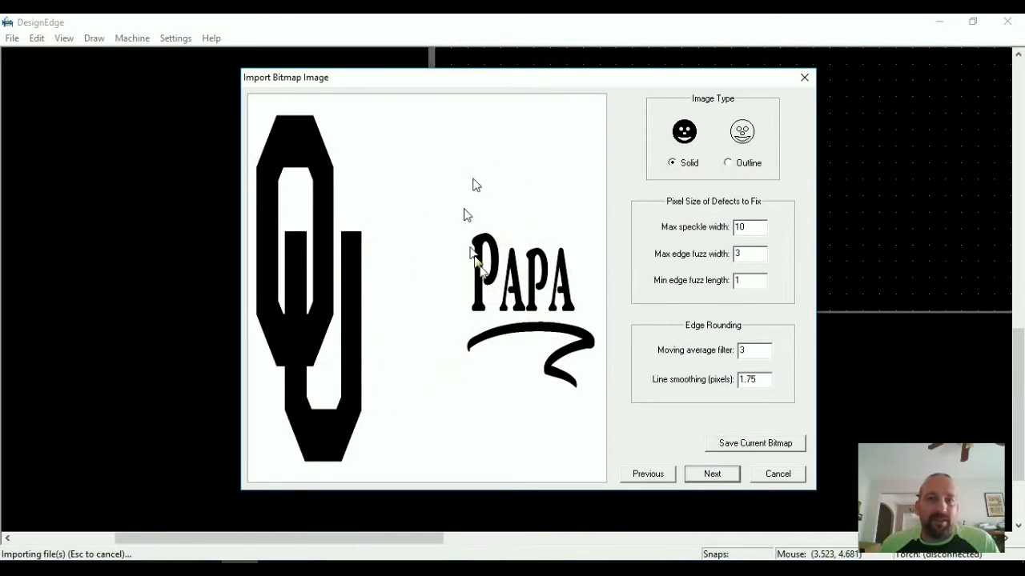
# Step: Finish importing the Papa image with the Solid image type and clear the selection of the imported paths
pyautogui.click(740, 165)
pyautogui.click(682, 165)
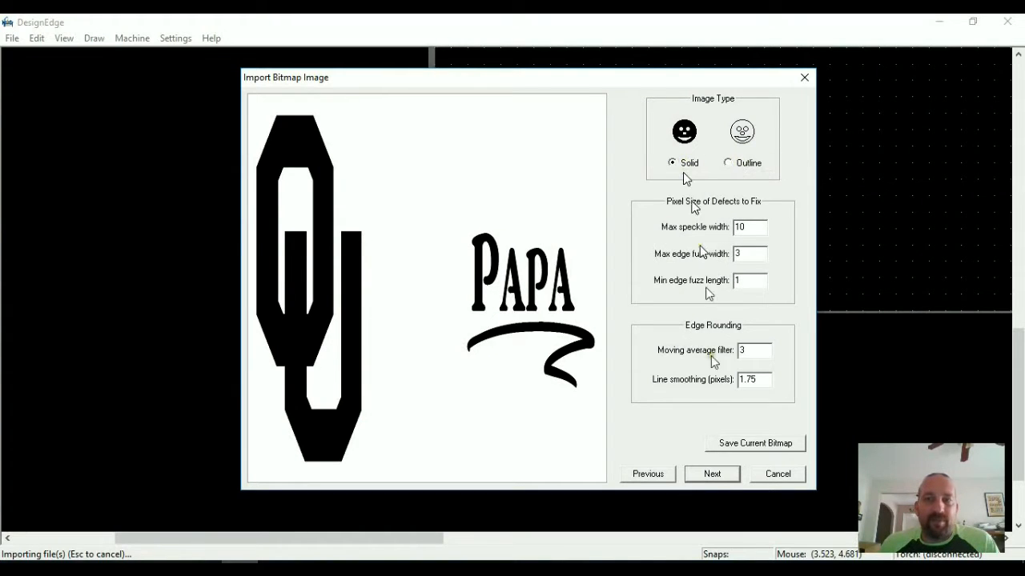
pyautogui.click(718, 472)
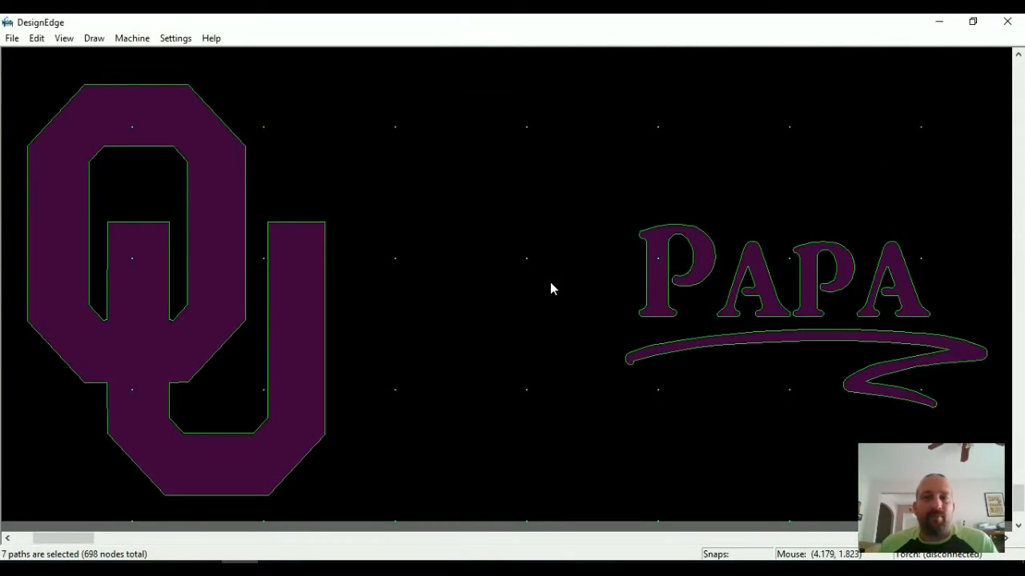
pyautogui.click(550, 283)
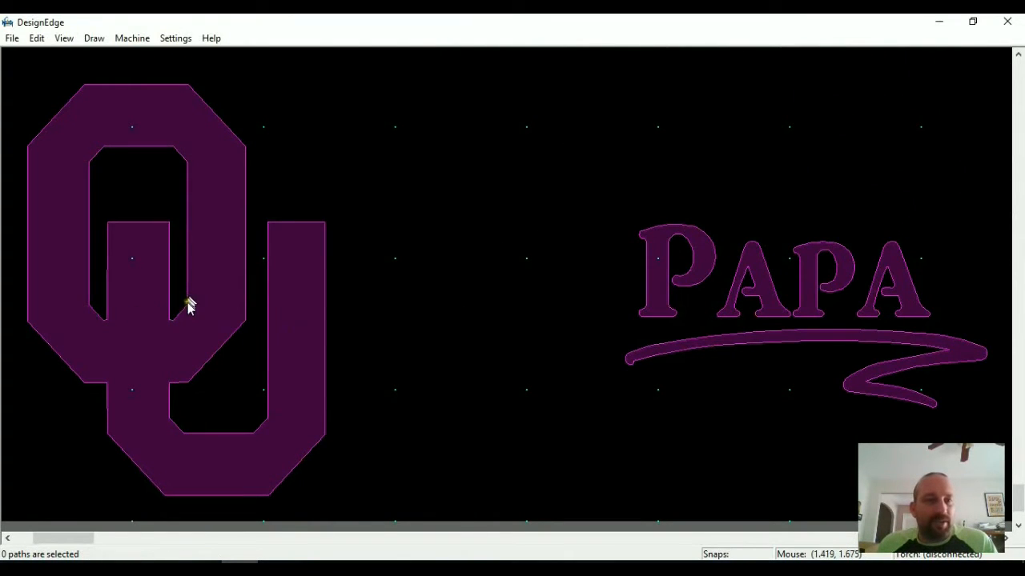
pyautogui.click(265, 276)
pyautogui.click(417, 264)
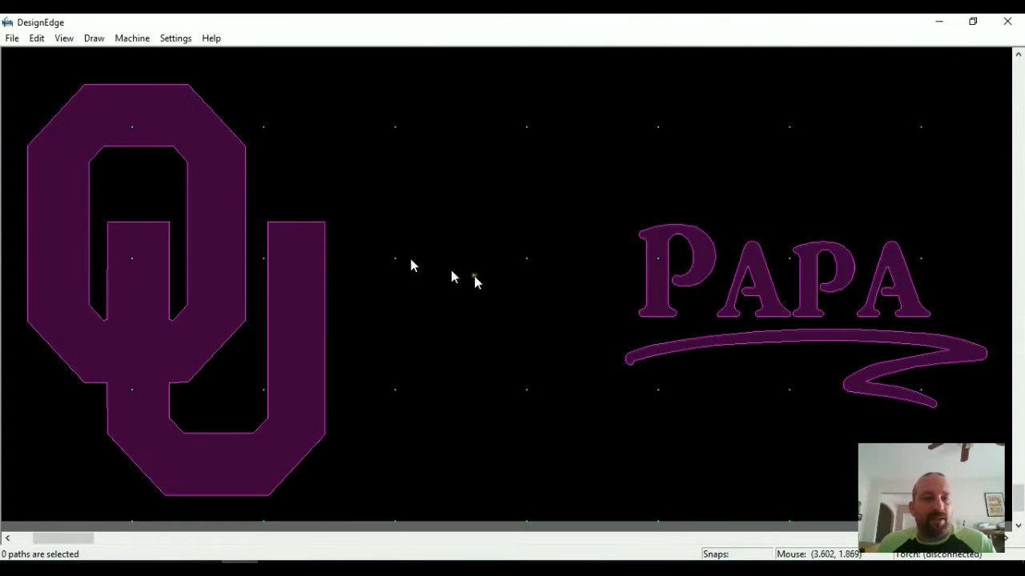
pyautogui.scroll(-2, 508, 296)
pyautogui.scroll(2, 534, 294)
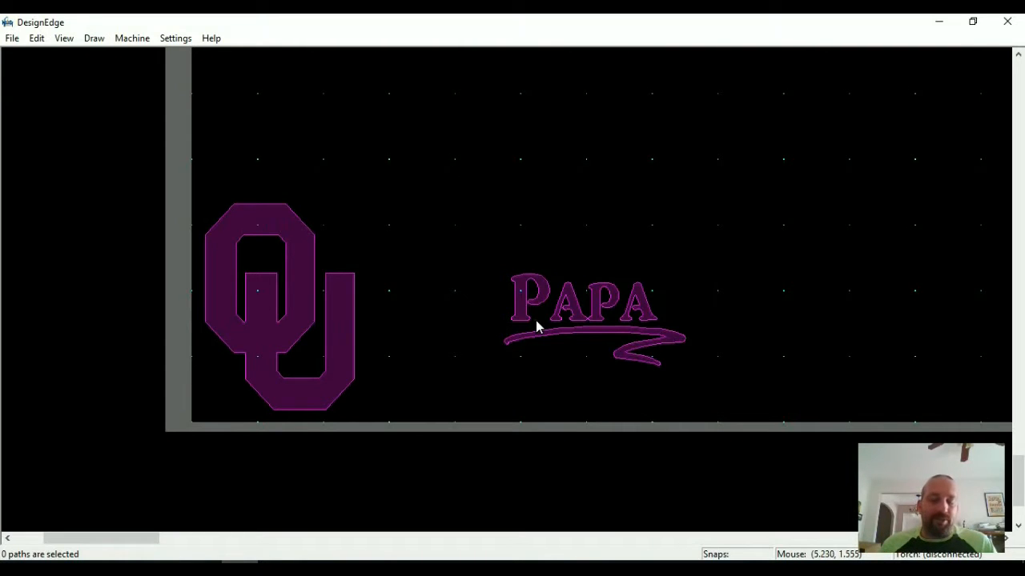
# Step: Start a new drawing without saving the Papa artwork, open Snap Demo.pcm and deselect its paths
pyautogui.hotkey('ctrl', 'n')
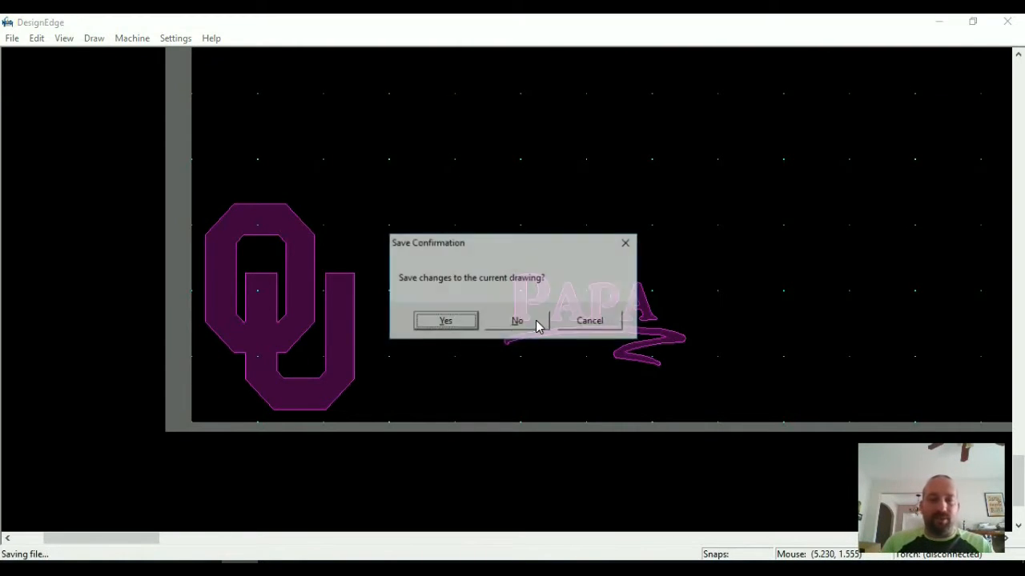
pyautogui.click(535, 320)
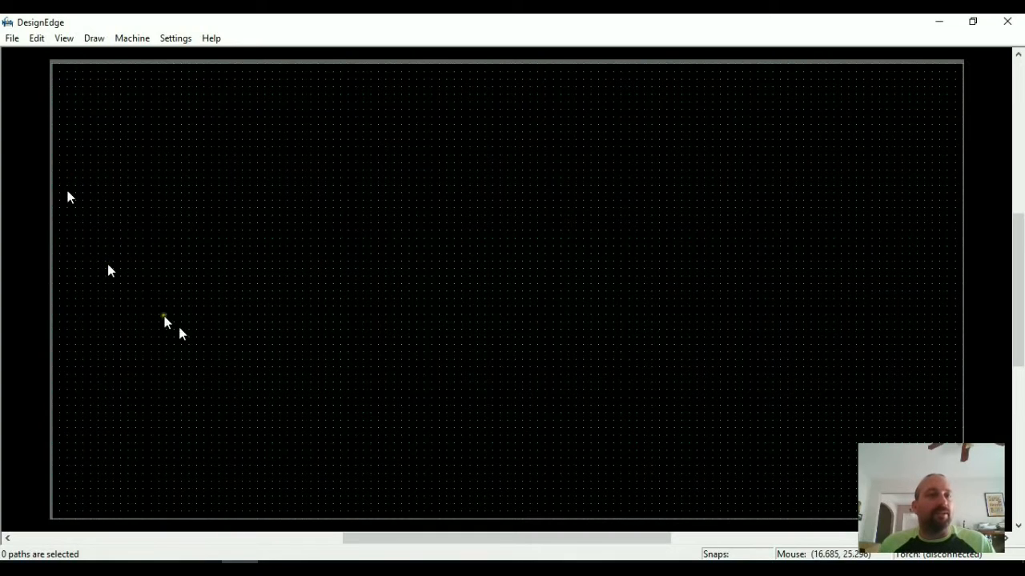
pyautogui.click(12, 37)
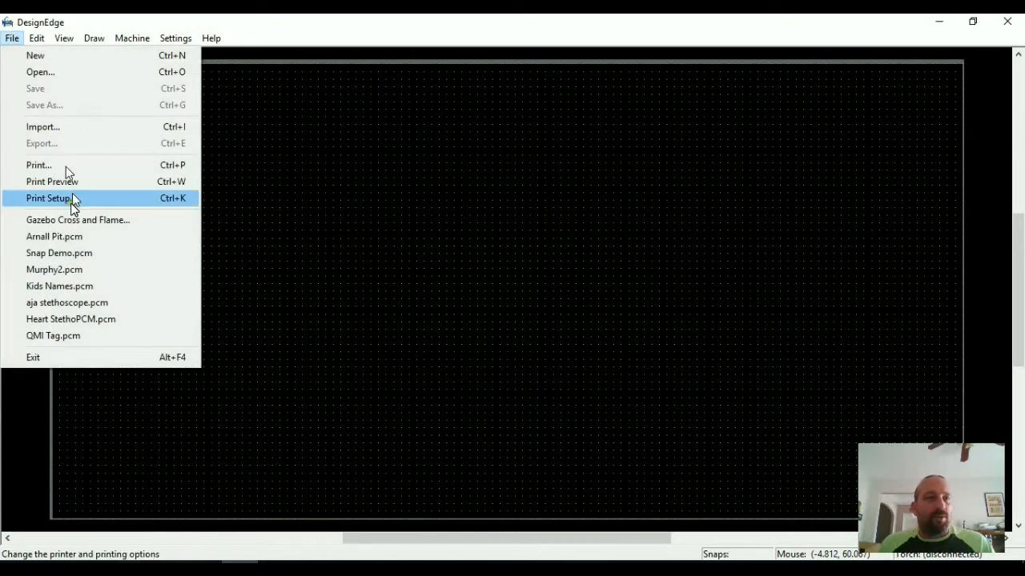
pyautogui.click(73, 252)
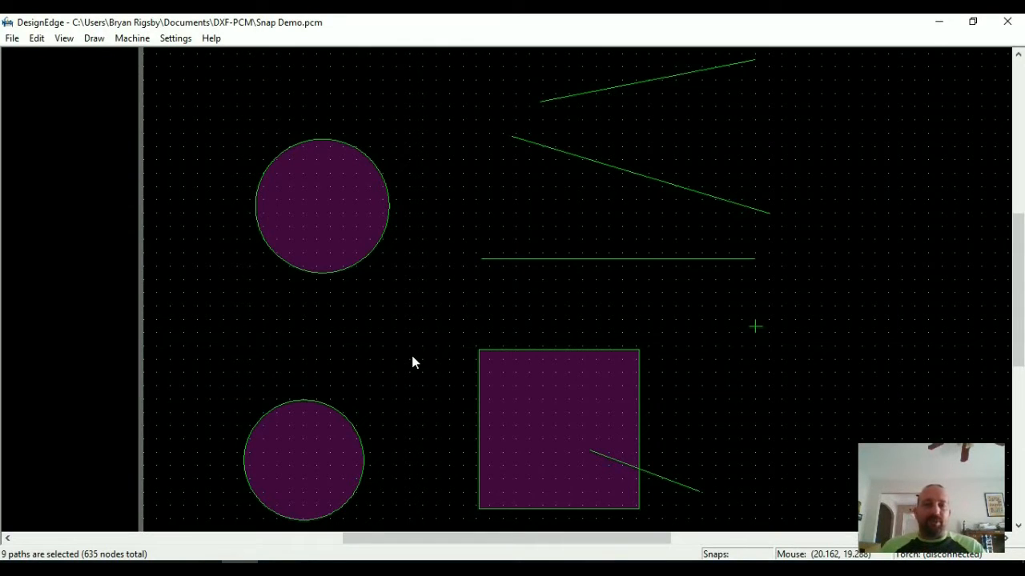
pyautogui.click(410, 312)
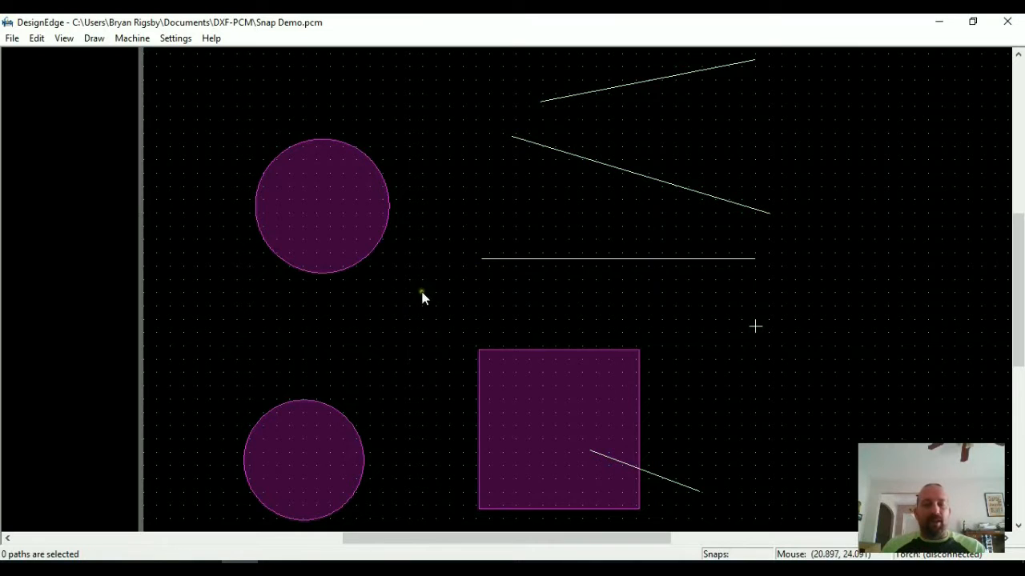
# Step: Draw a connected line from open space to the upper circle's center and on to the lower circle's center using Center Snap
pyautogui.press('l')
pyautogui.click(401, 312)
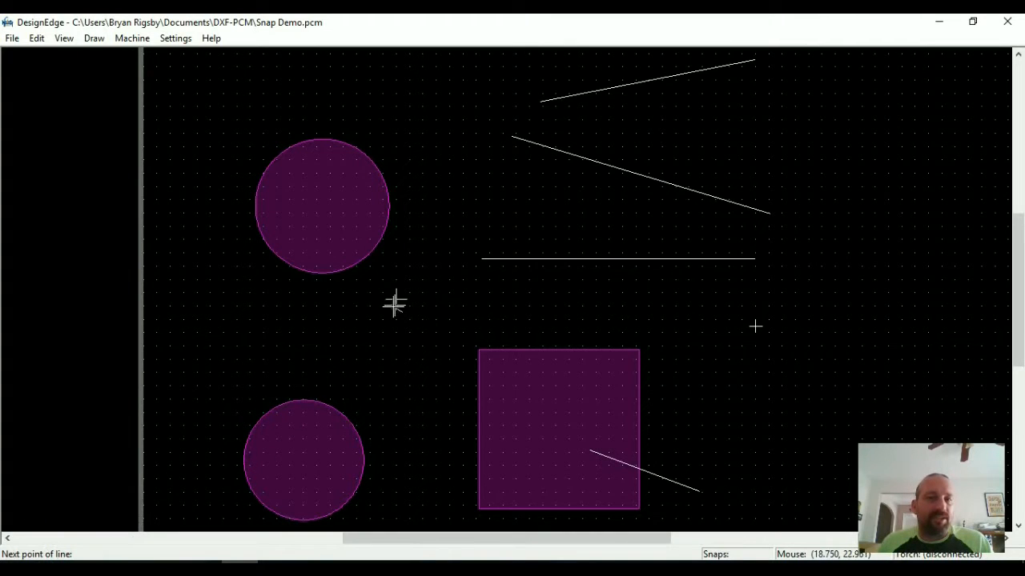
pyautogui.rightClick(454, 280)
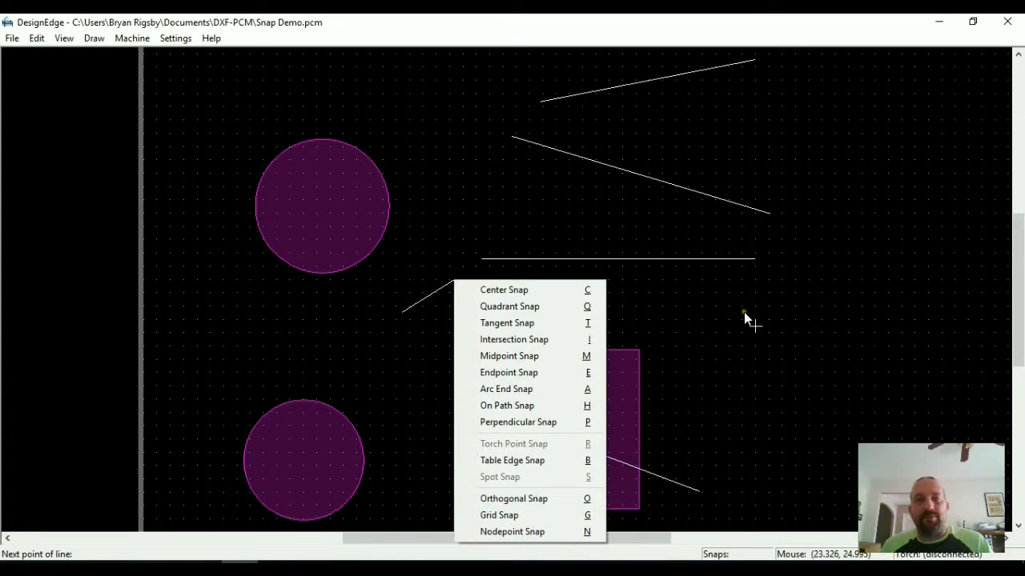
pyautogui.click(510, 290)
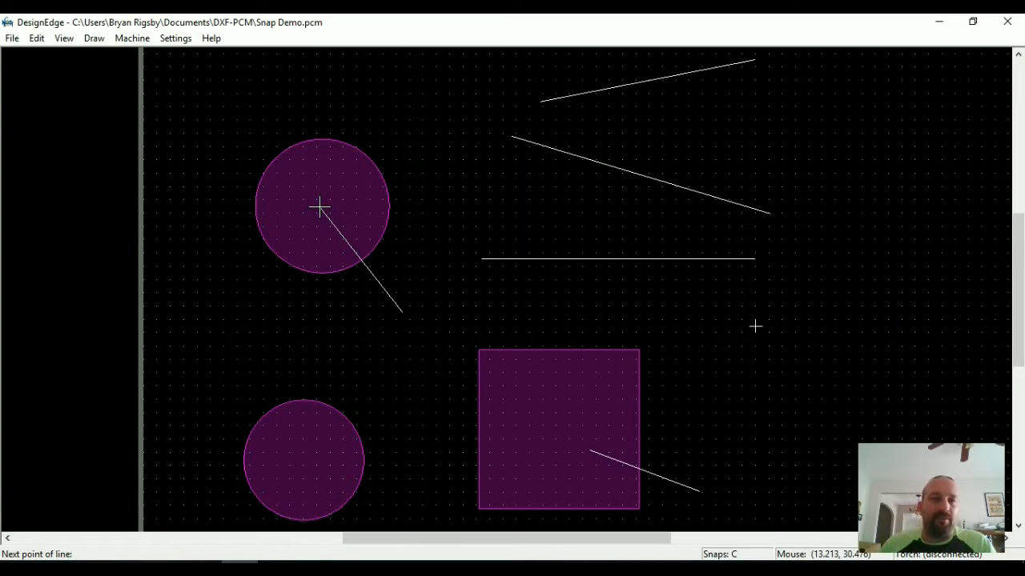
pyautogui.click(366, 153)
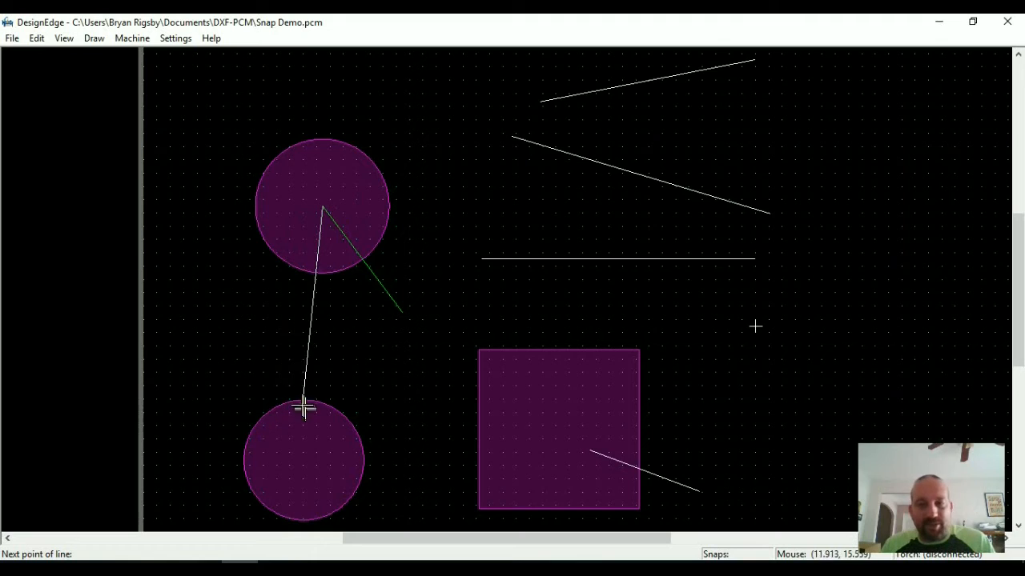
pyautogui.press('c')
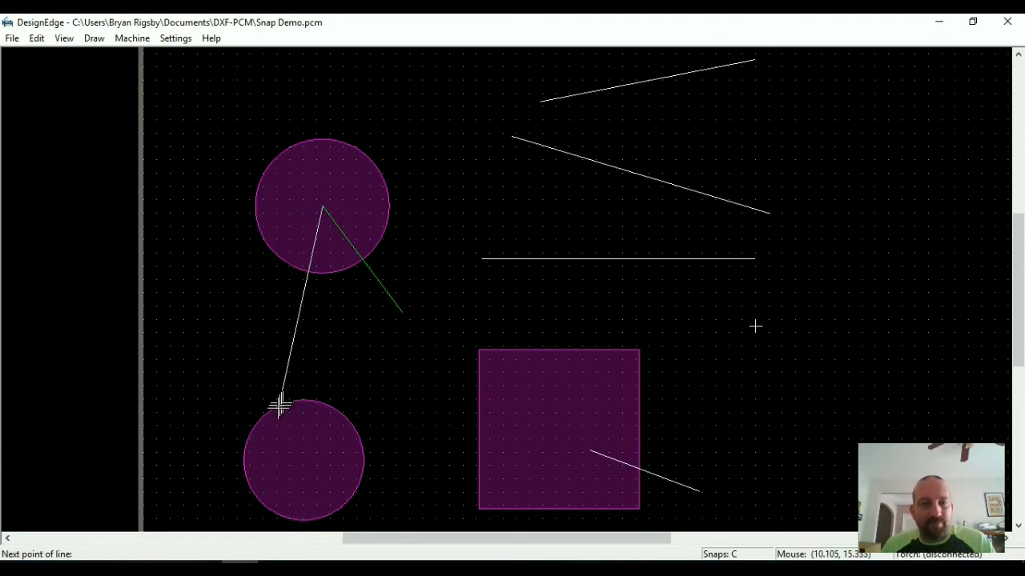
pyautogui.click(253, 425)
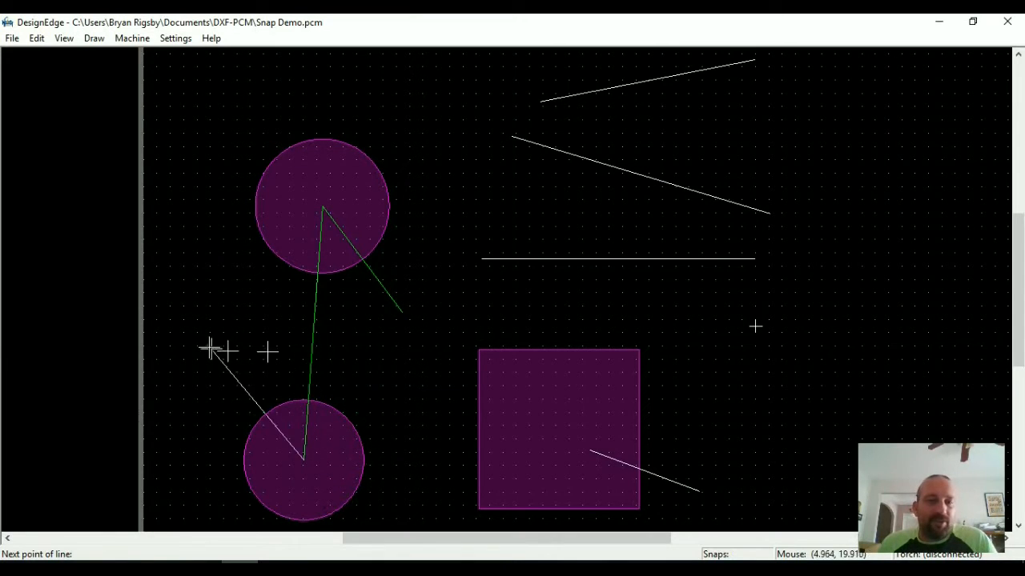
# Step: Continue the line to the upper circle's left quadrant and across to its right quadrant using Quadrant Snap
pyautogui.rightClick(253, 369)
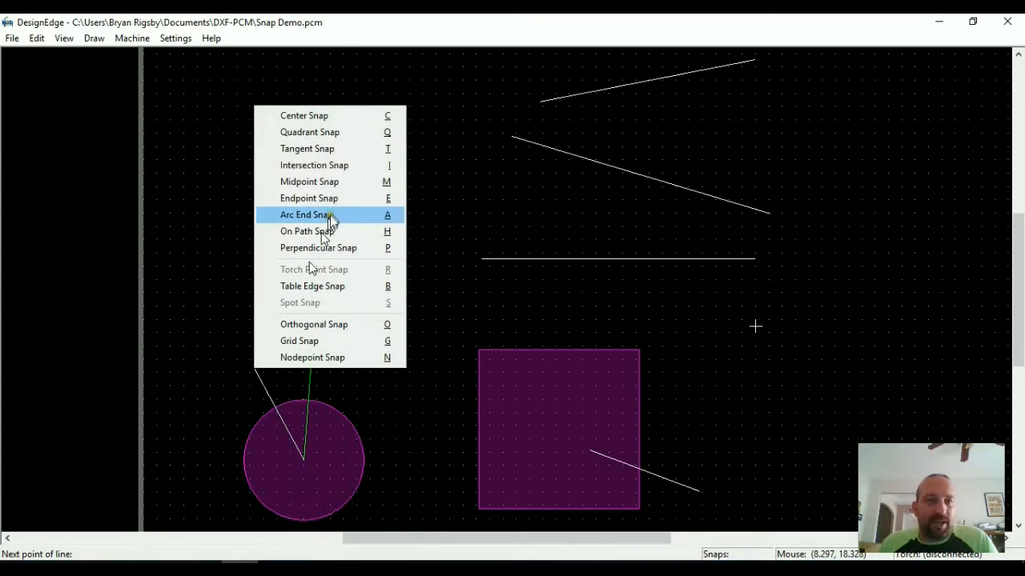
pyautogui.click(324, 134)
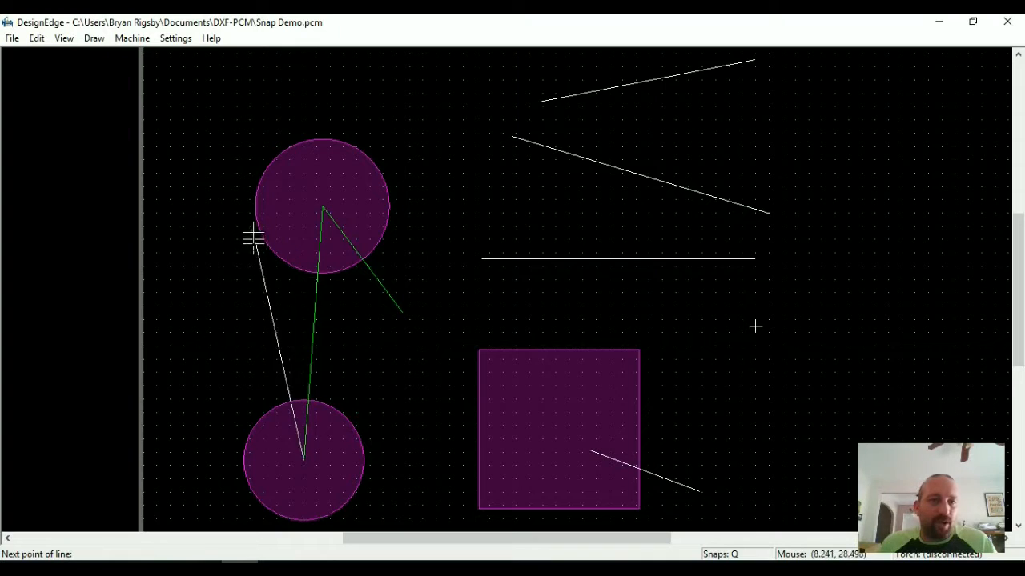
pyautogui.click(259, 234)
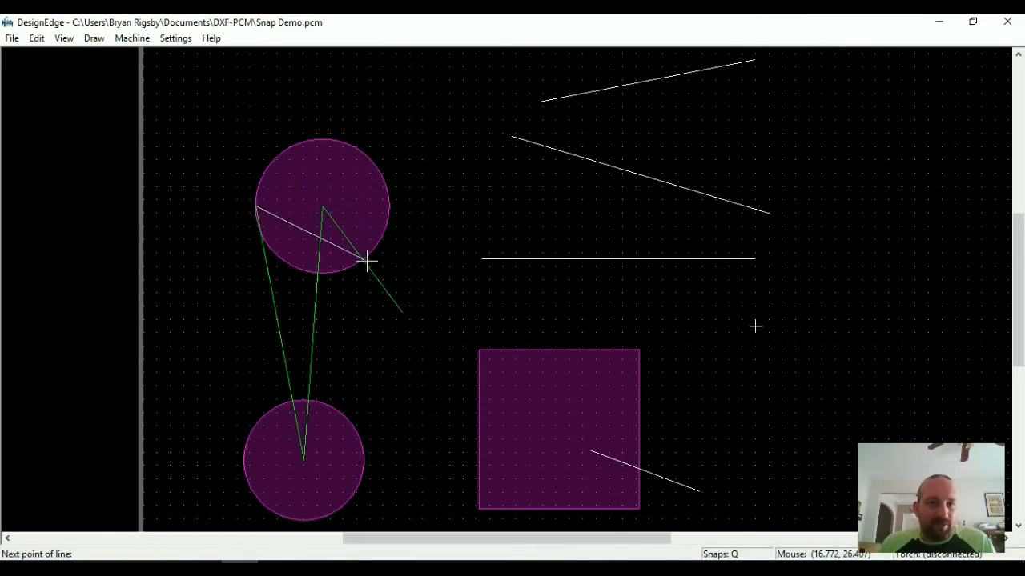
pyautogui.click(392, 239)
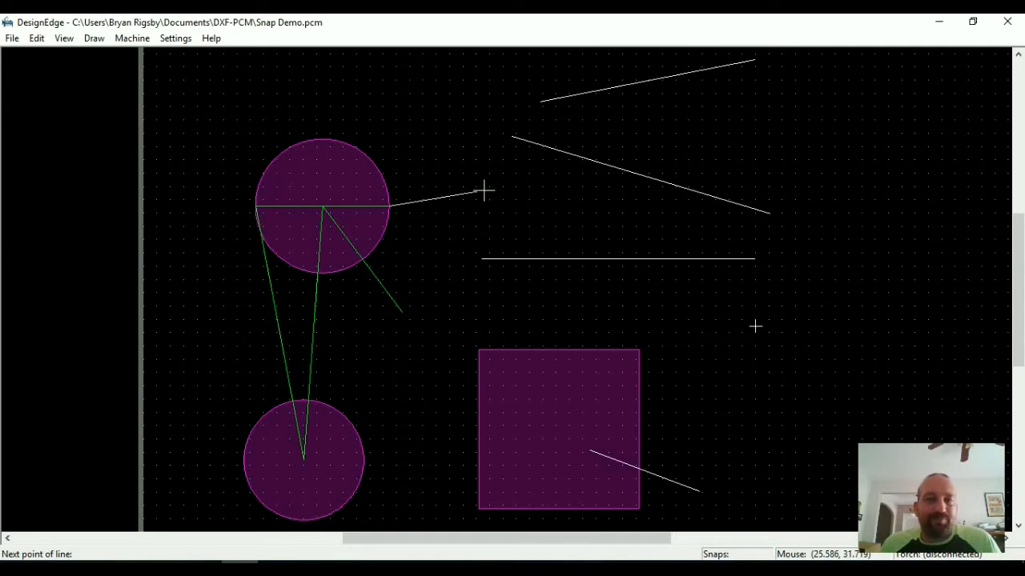
# Step: End the line without adding another segment and remove the drawn snap path
pyautogui.rightClick(483, 190)
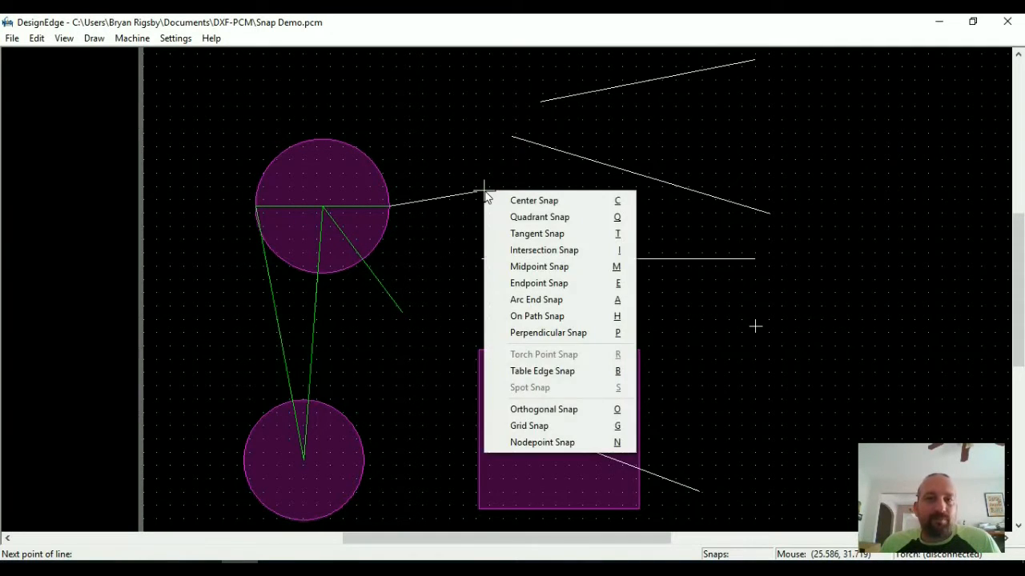
pyautogui.click(564, 234)
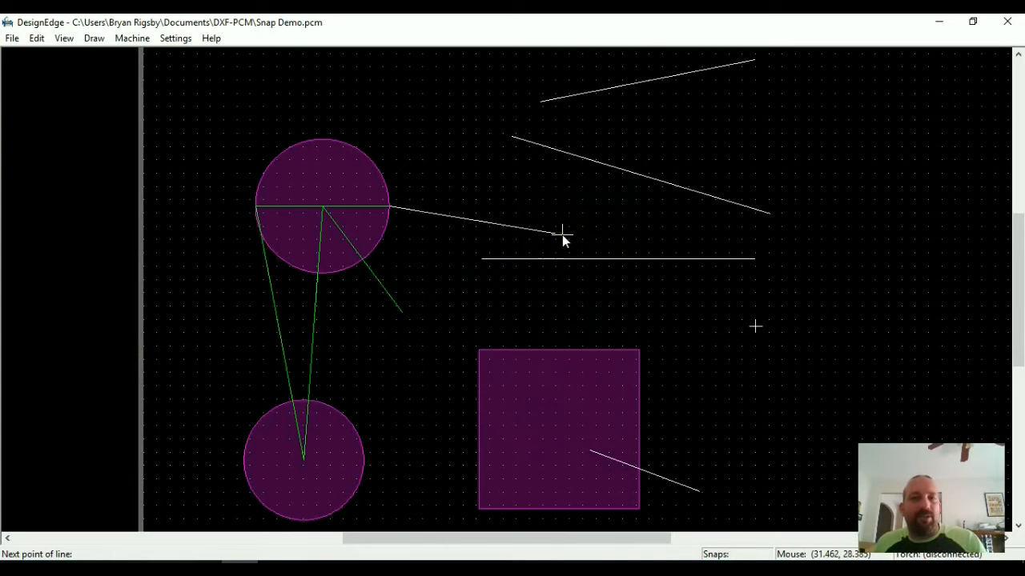
pyautogui.press('Escape')
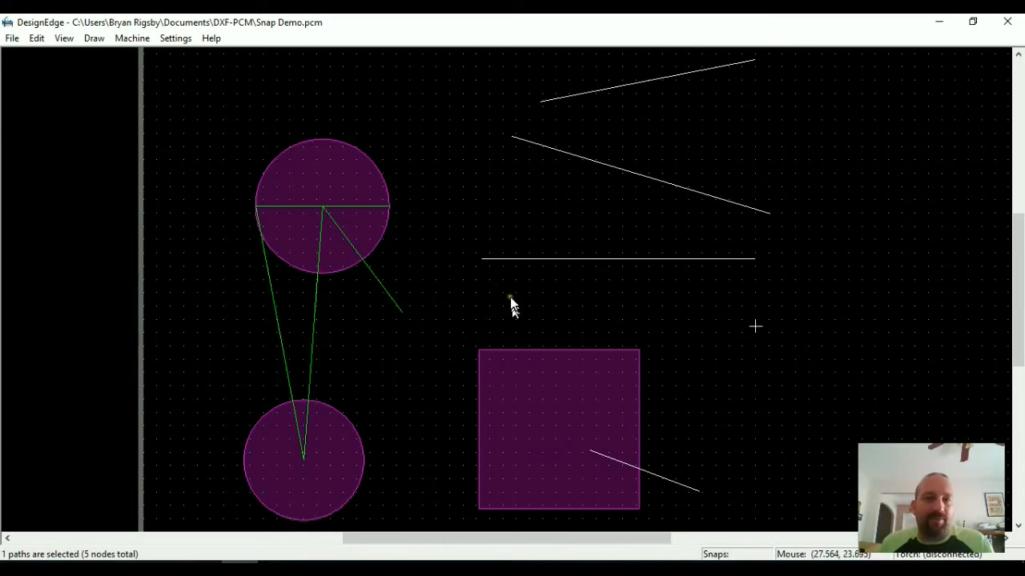
pyautogui.click(465, 286)
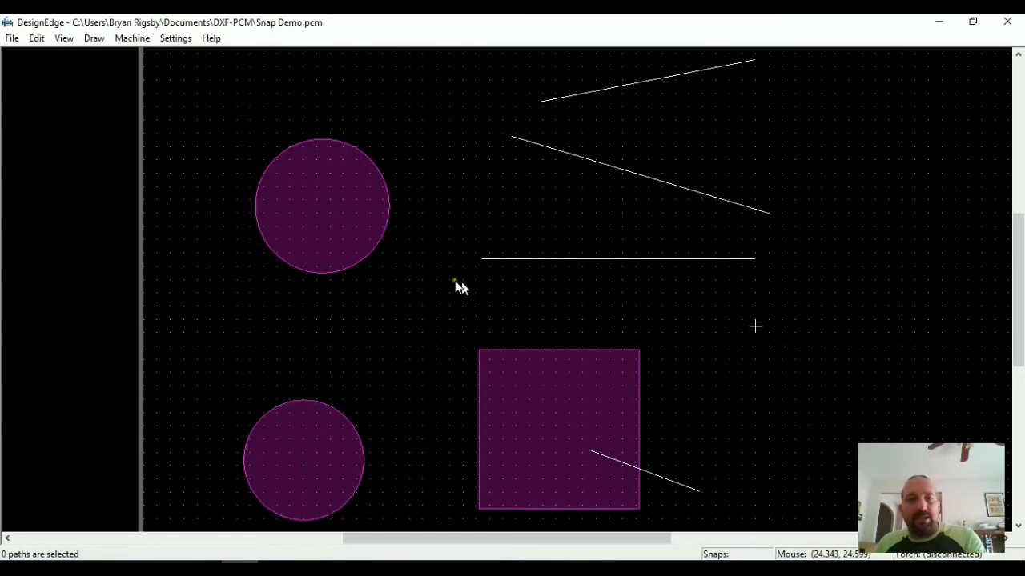
pyautogui.click(506, 349)
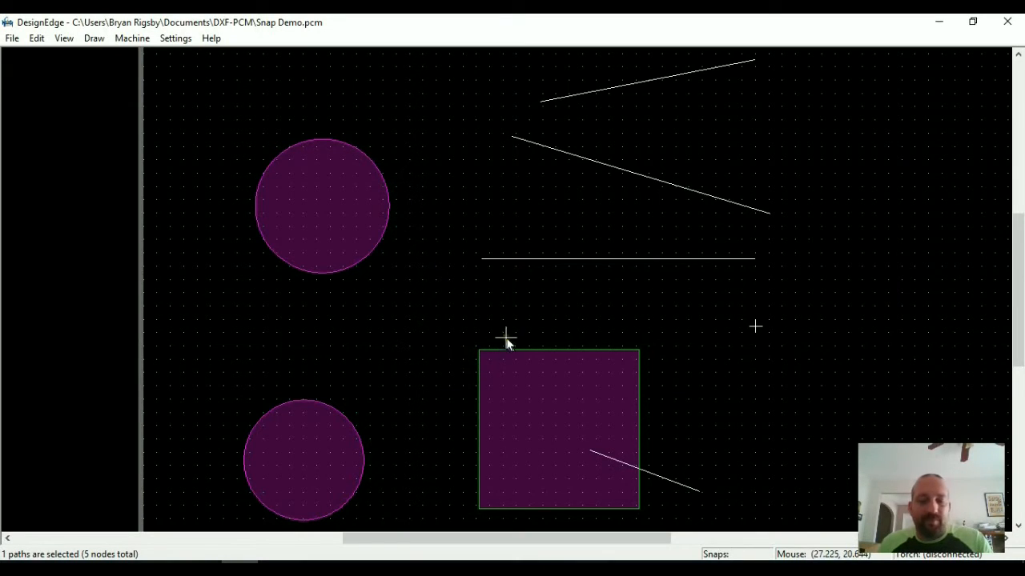
pyautogui.press('l')
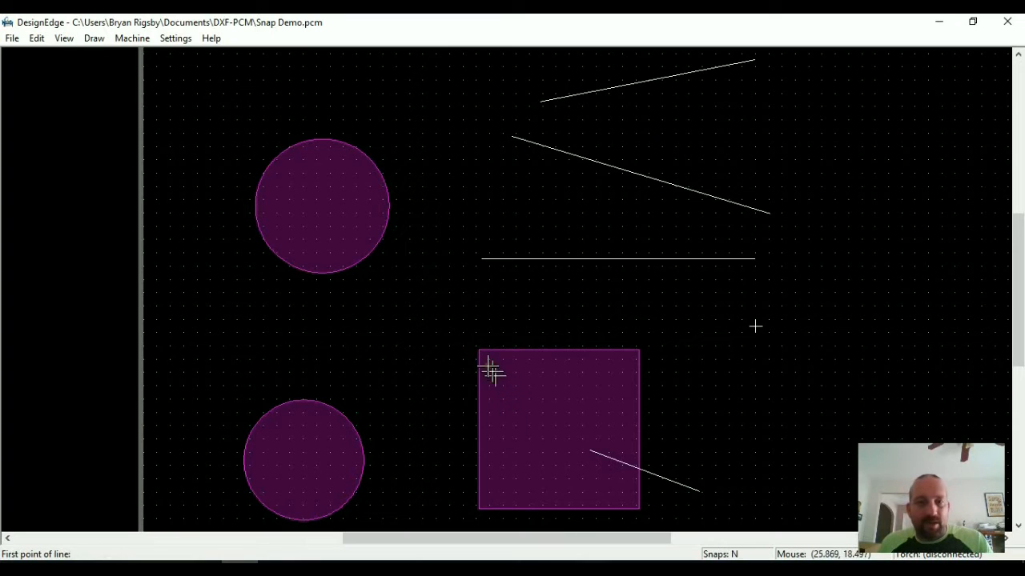
pyautogui.click(479, 350)
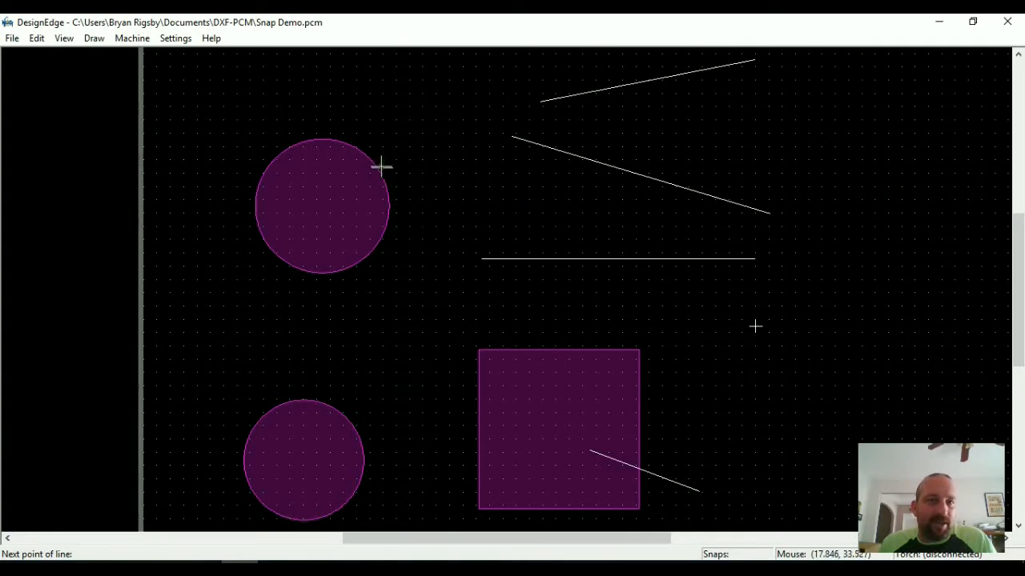
pyautogui.press('Escape')
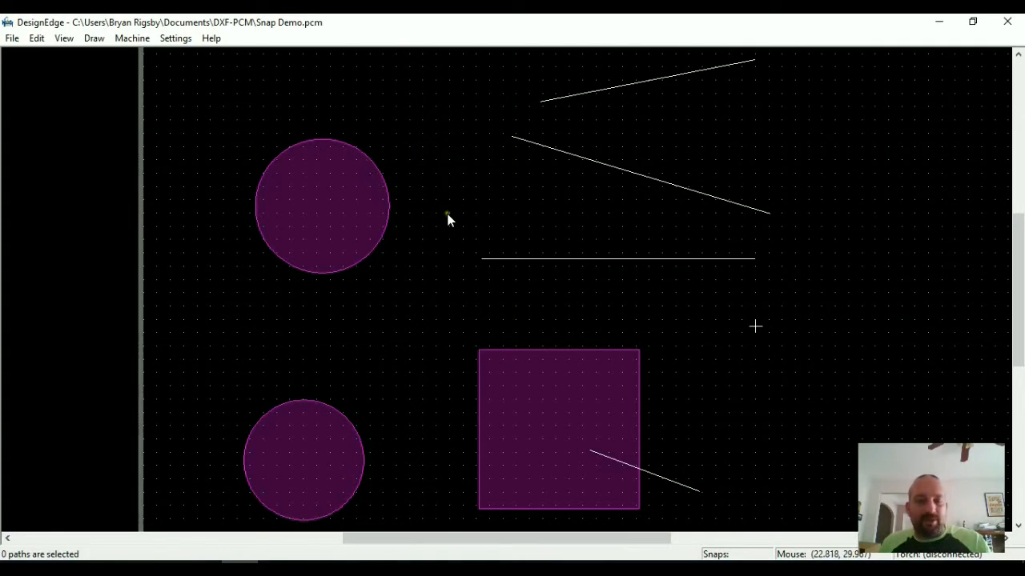
# Step: Draw a line from the square's upper-left corner with Nodepoint Snap to the right side of the upper circle with Tangent Snap
pyautogui.press('l')
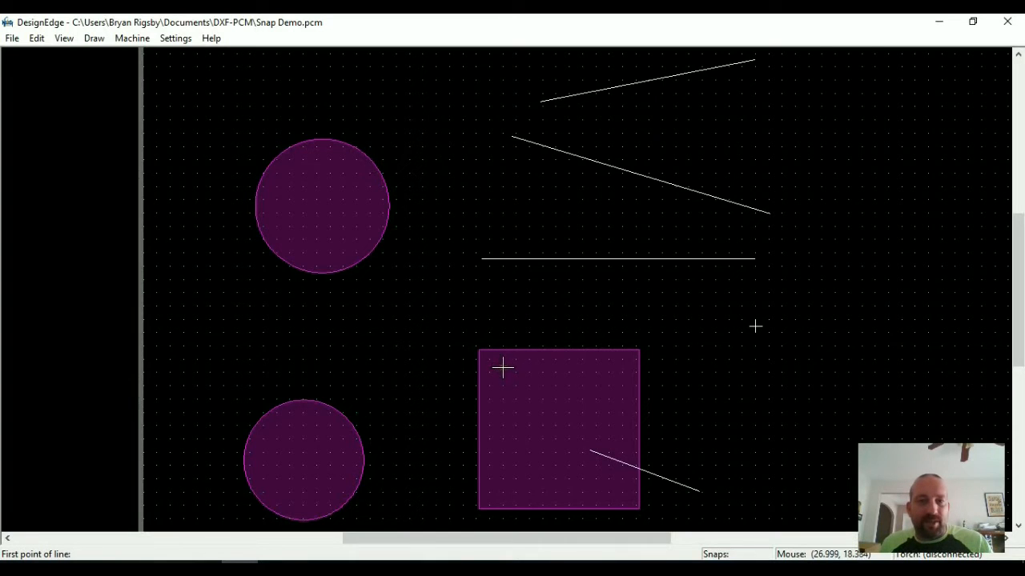
pyautogui.rightClick(498, 328)
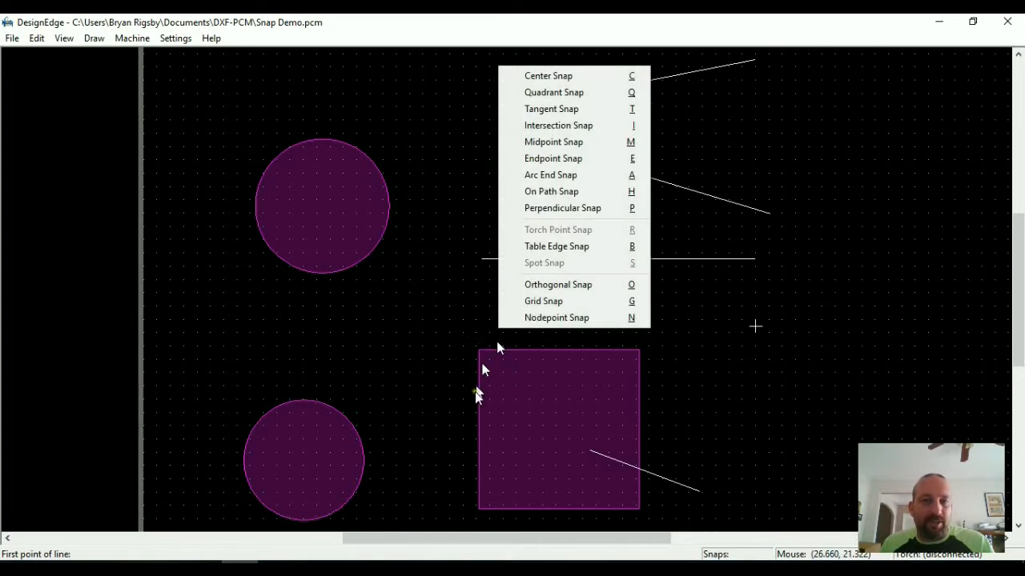
pyautogui.click(563, 317)
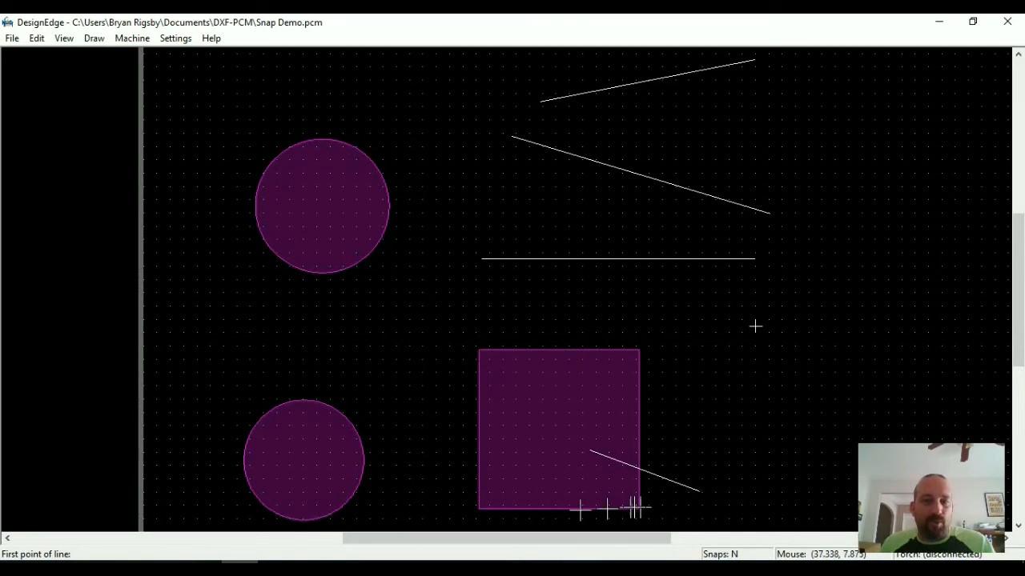
pyautogui.click(489, 349)
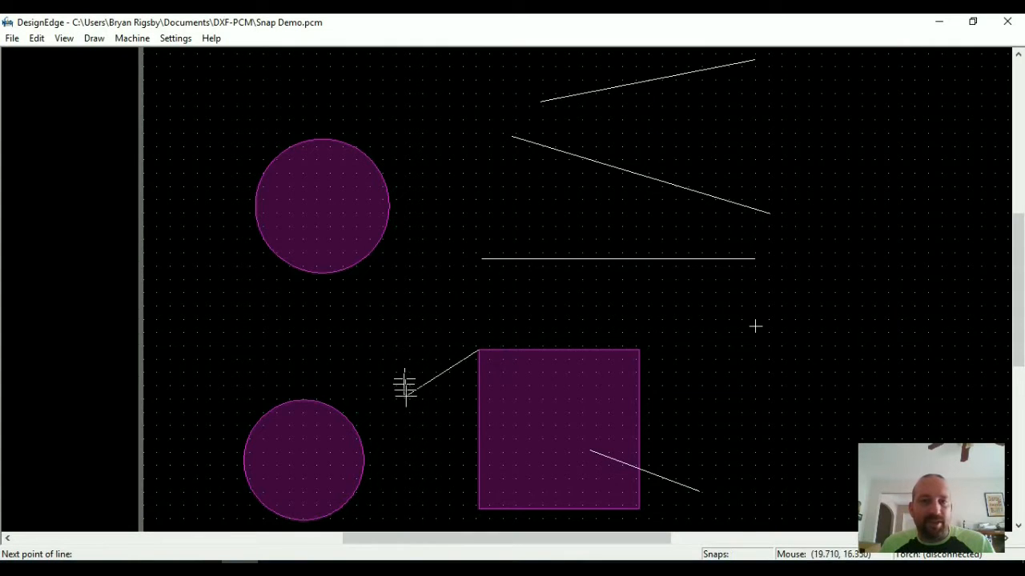
pyautogui.rightClick(433, 219)
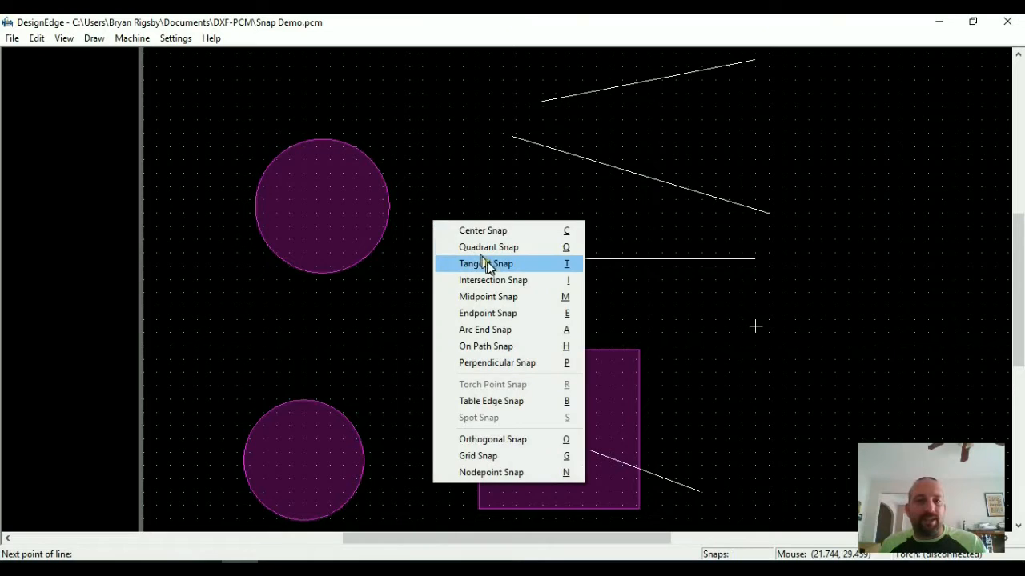
pyautogui.click(507, 268)
pyautogui.click(389, 206)
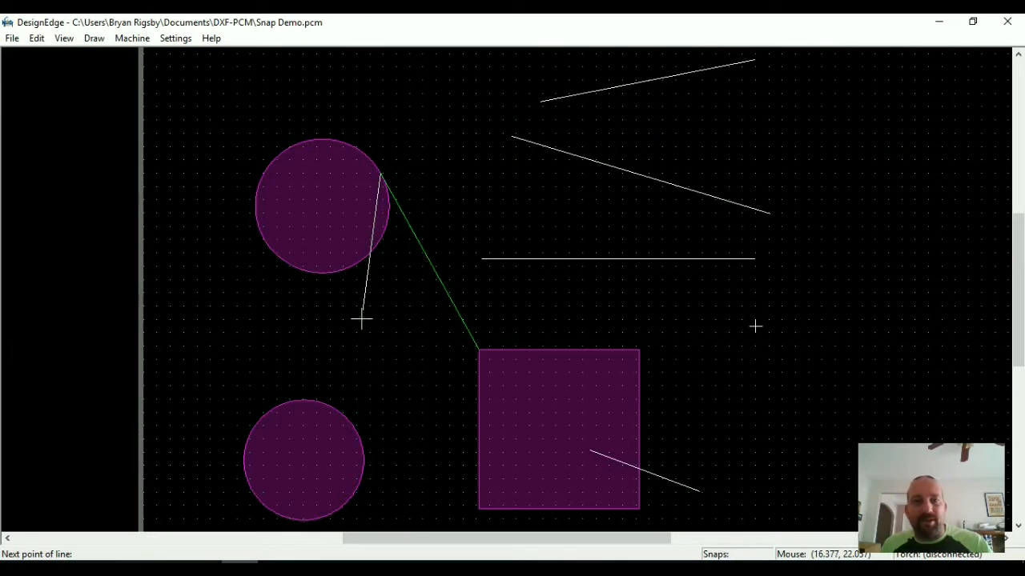
pyautogui.press('Escape')
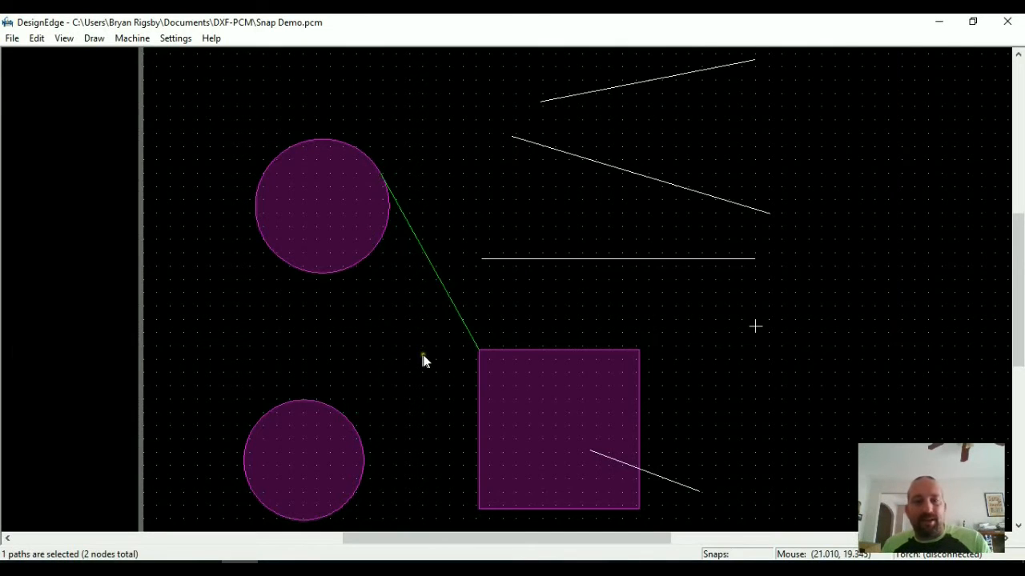
# Step: Draw a line from the square's upper-left corner with Nodepoint Snap to the underside of the upper circle with Tangent Snap
pyautogui.press('l')
pyautogui.press('n')
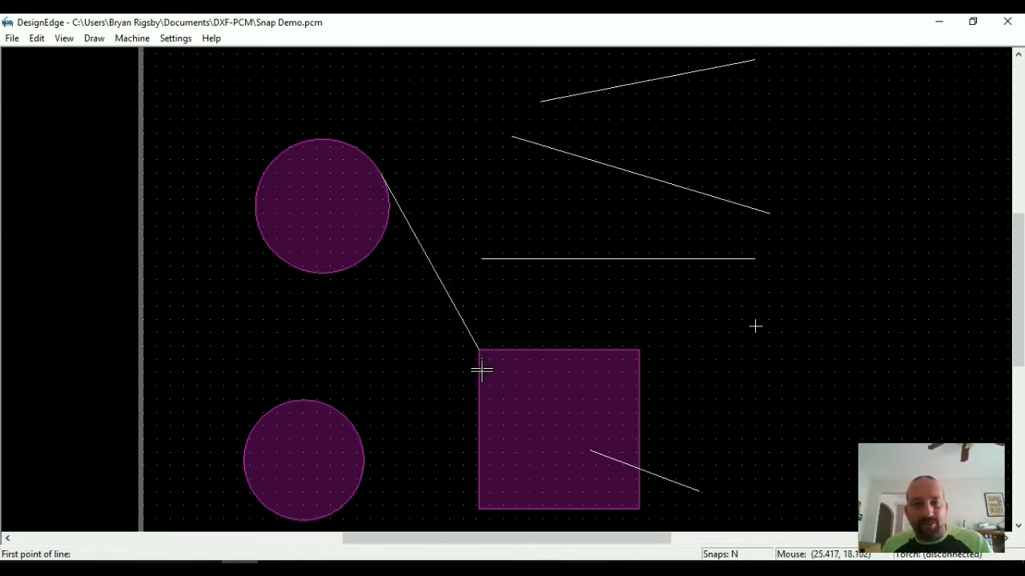
pyautogui.click(480, 370)
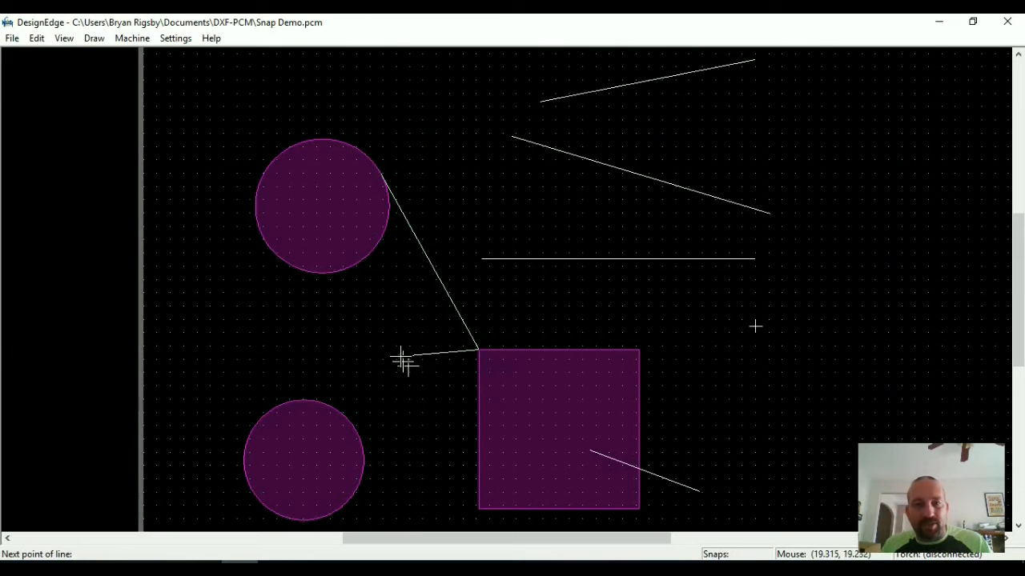
pyautogui.press('t')
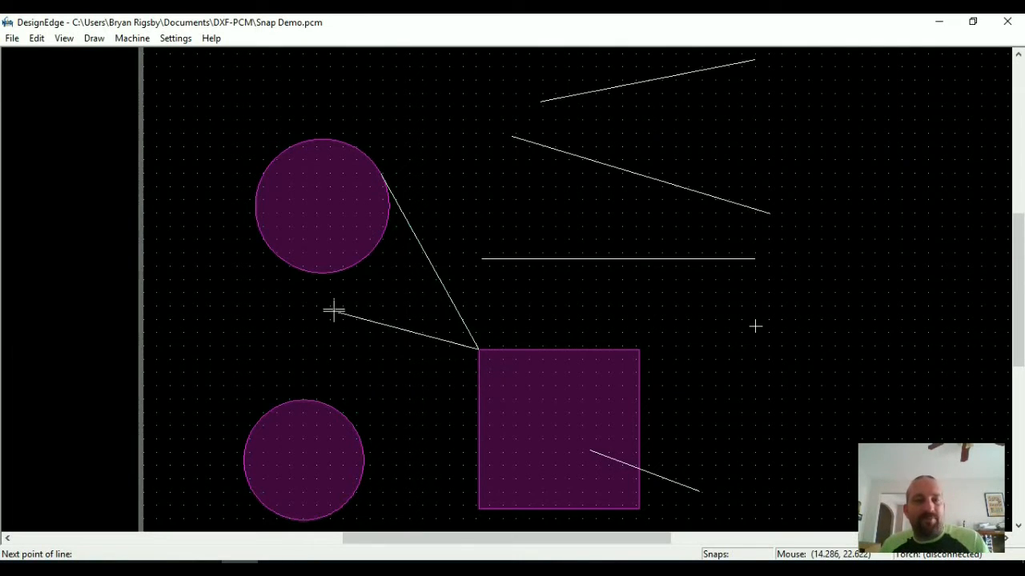
pyautogui.click(348, 265)
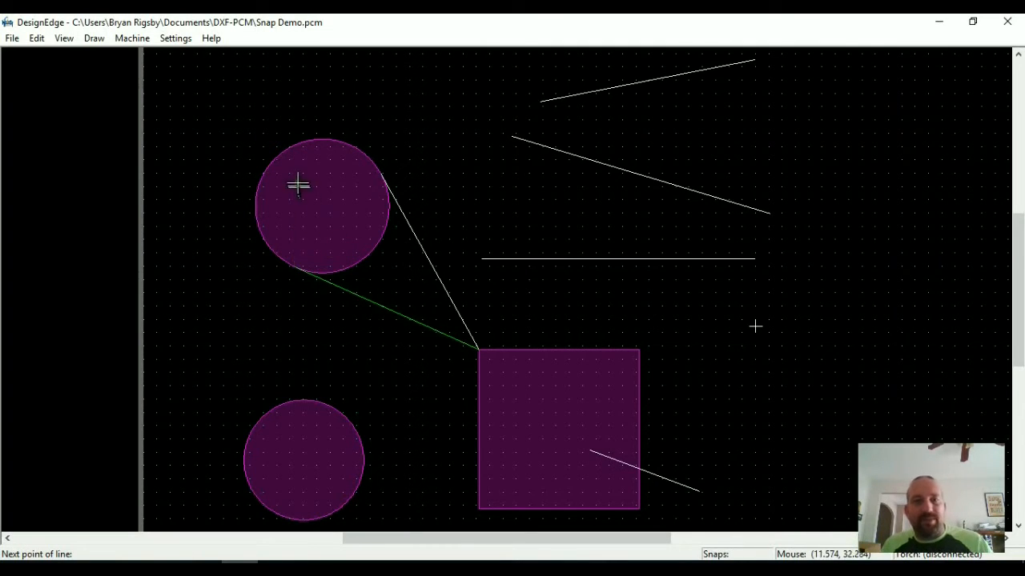
pyautogui.rightClick(107, 192)
# Step: Trim away the upper circle's arc between the two tangent lines to form a closed teardrop shape
pyautogui.press('t')
pyautogui.click(371, 257)
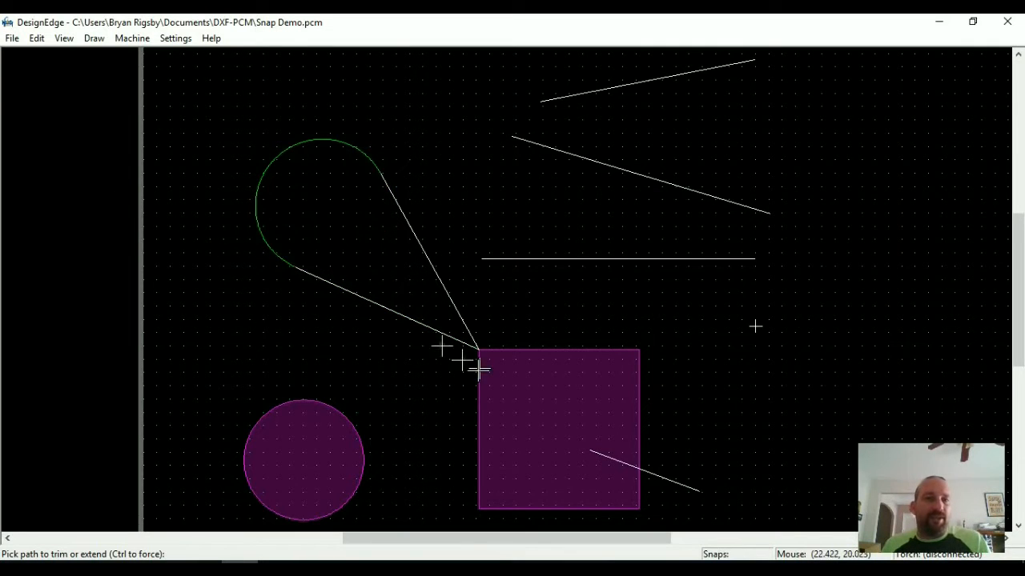
pyautogui.rightClick(474, 325)
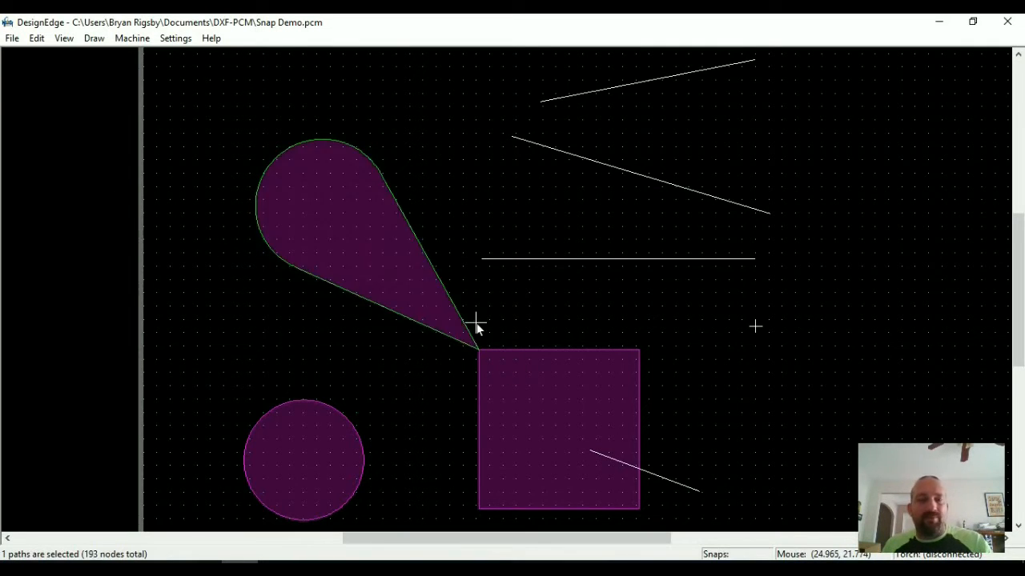
pyautogui.click(432, 390)
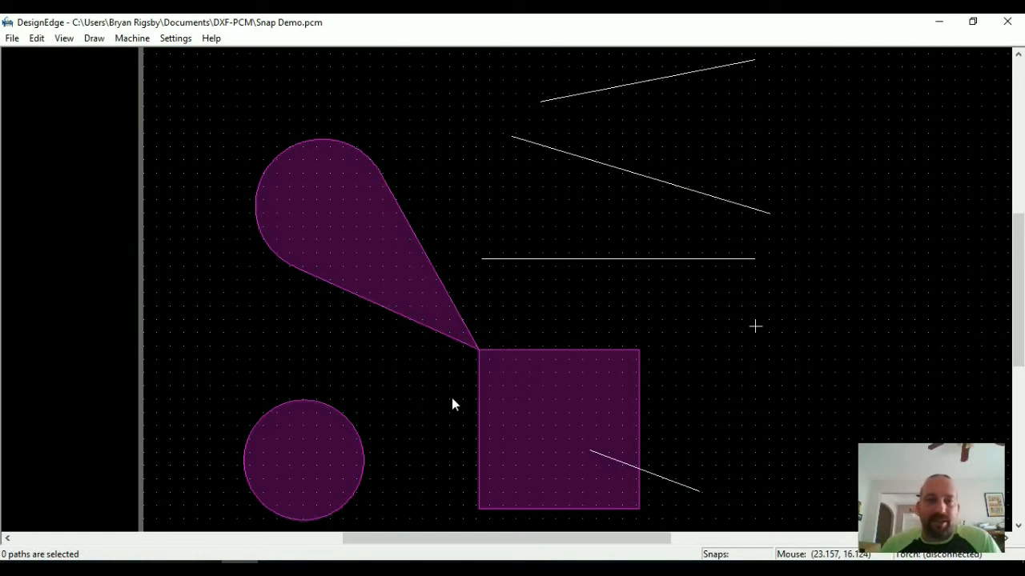
# Step: Undo the arc trim and both tangent lines from the square's corner
pyautogui.hotkey('ctrl', 'z')
pyautogui.hotkey('ctrl', 'z')
pyautogui.hotkey('ctrl', 'z')
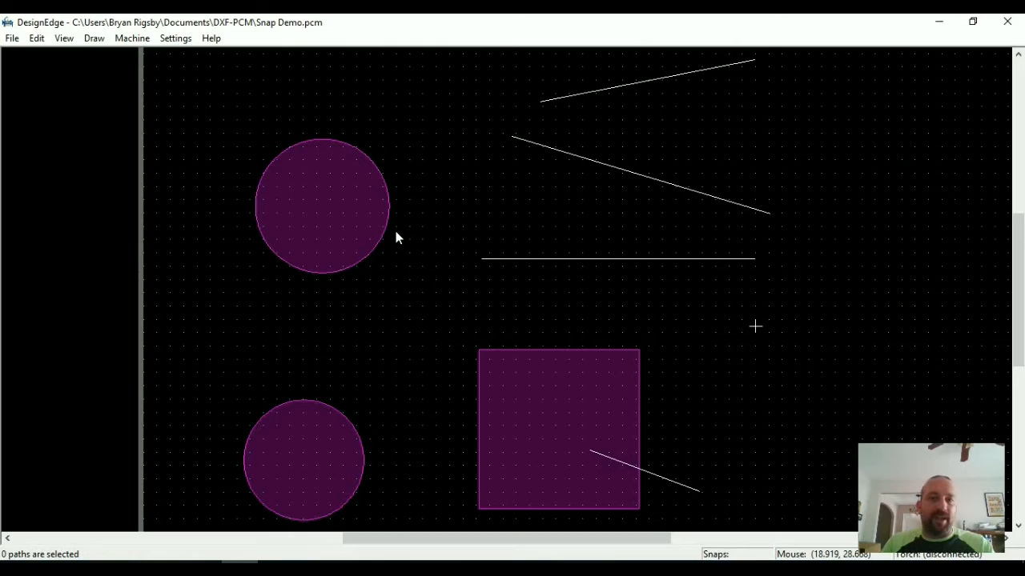
pyautogui.click(410, 375)
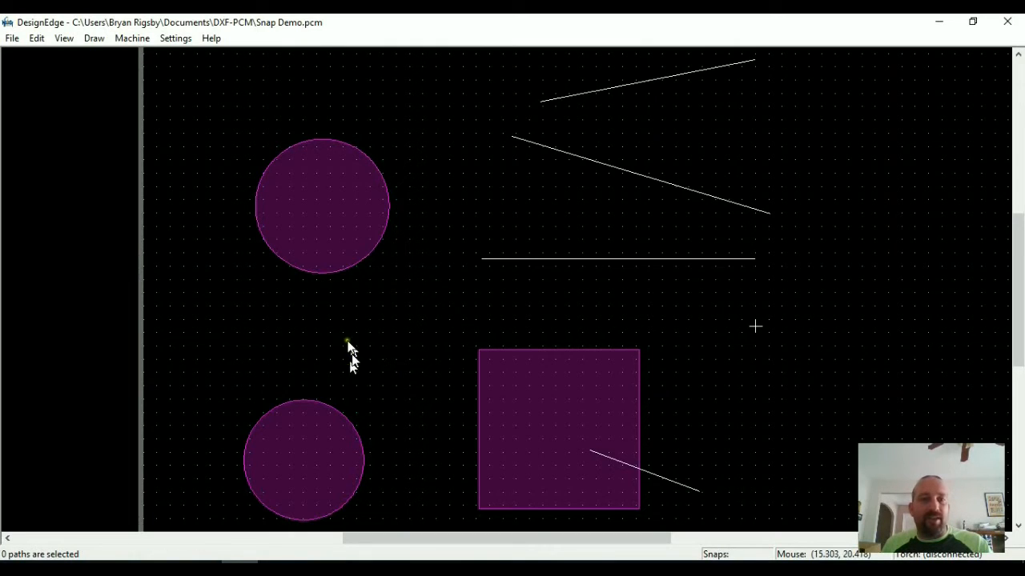
pyautogui.click(429, 399)
# Step: Draw two lines tangent to both circles, one joining their right sides and one joining their left sides
pyautogui.press('l')
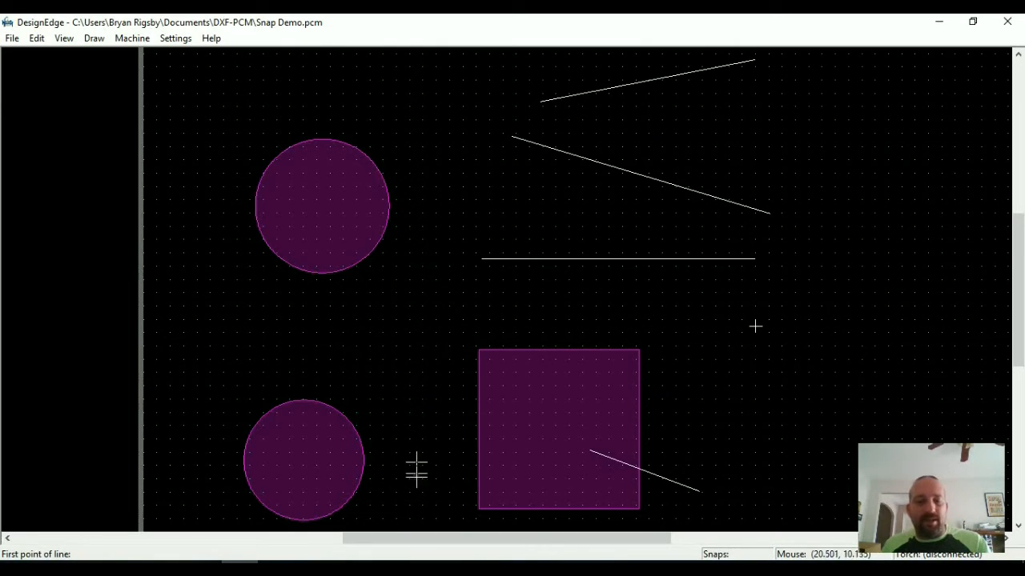
pyautogui.click(367, 457)
pyautogui.click(385, 231)
pyautogui.press('Escape')
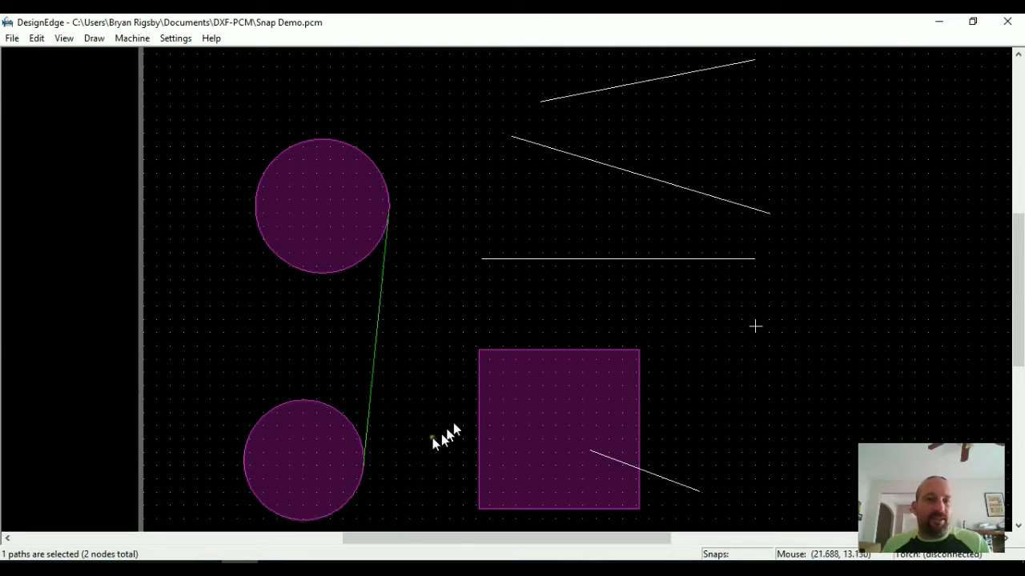
pyautogui.press('l')
pyautogui.click(251, 429)
pyautogui.click(256, 210)
pyautogui.press('Escape')
# Step: Trim away the facing inner arcs of both circles to form one closed, slot-like outline
pyautogui.press('t')
pyautogui.click(302, 270)
pyautogui.click(320, 402)
pyautogui.press('Escape')
pyautogui.click(328, 385)
pyautogui.click(440, 360)
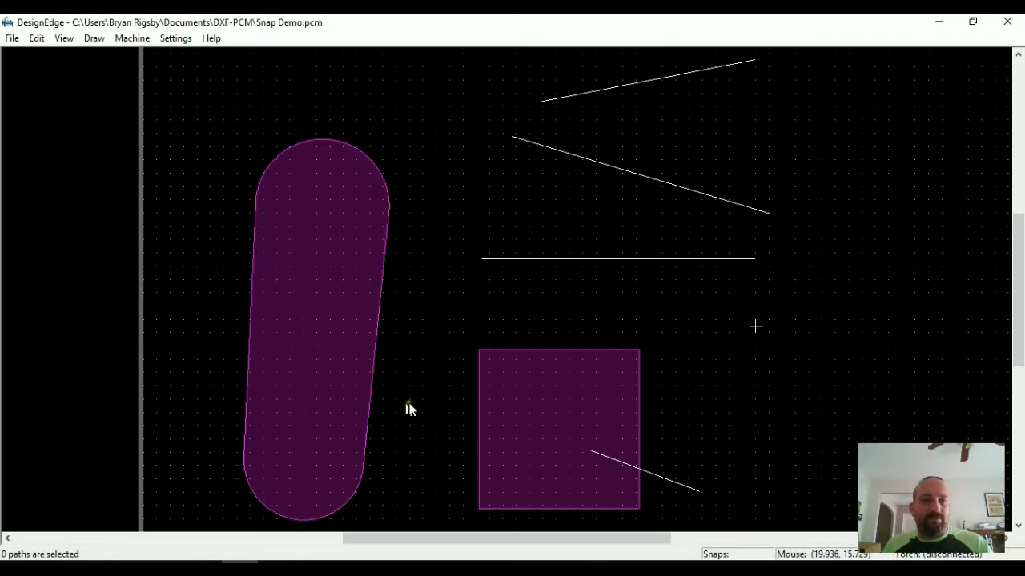
# Step: Undo both arc trims and the two tangent lines between the circles
pyautogui.hotkey('ctrl', 'z')
pyautogui.hotkey('ctrl', 'z')
pyautogui.hotkey('ctrl', 'z')
pyautogui.hotkey('ctrl', 'z')
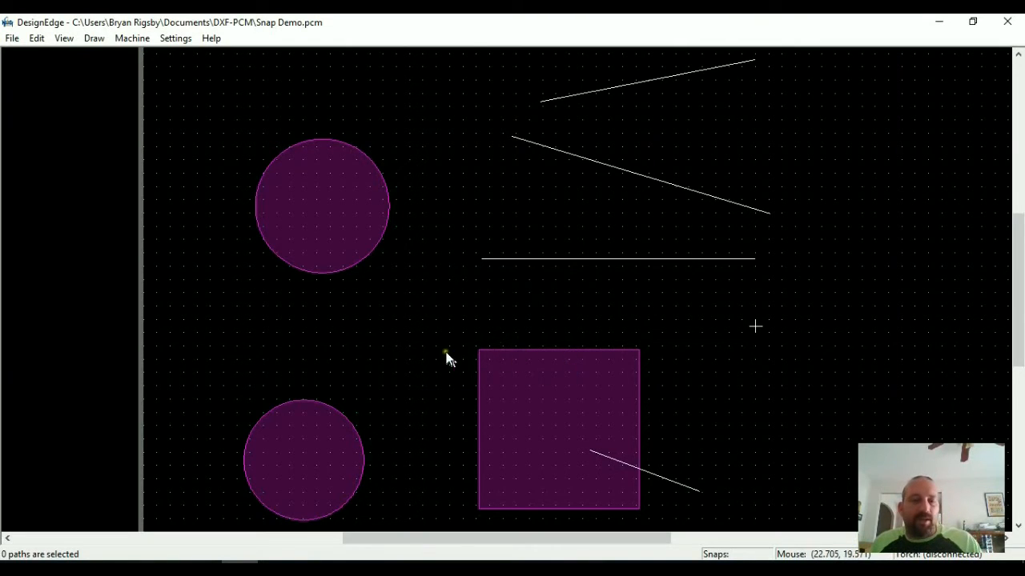
# Step: Draw a line from the square's top edge midpoint to the uppermost line's midpoint using Midpoint Snap, and delete it
pyautogui.press('l')
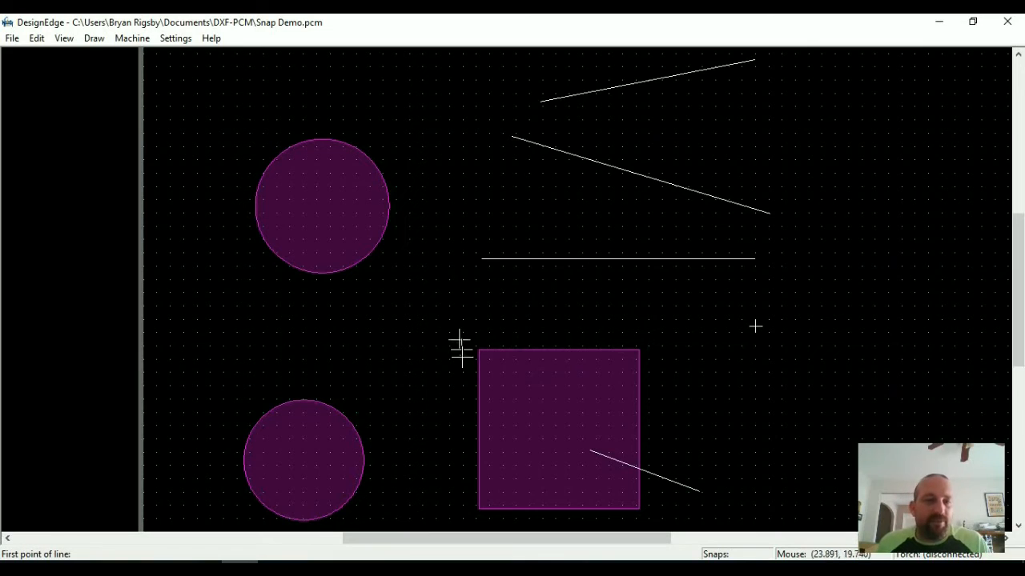
pyautogui.rightClick(432, 344)
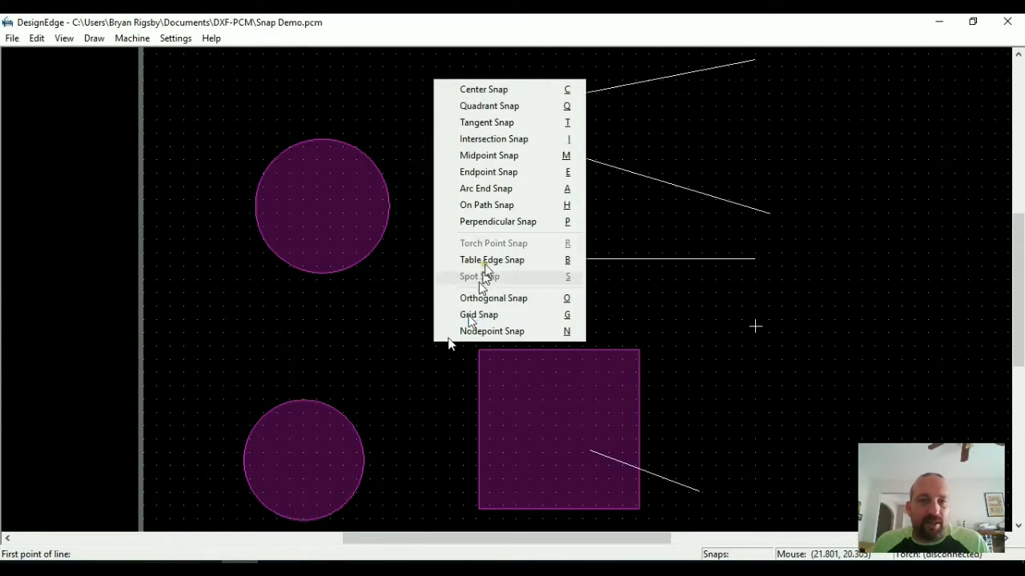
pyautogui.click(506, 157)
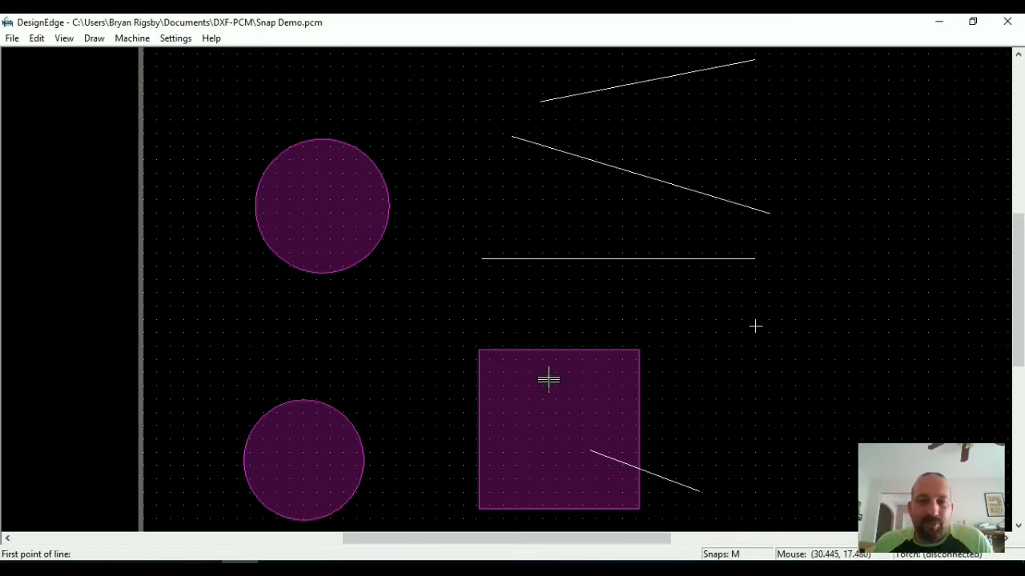
pyautogui.click(582, 349)
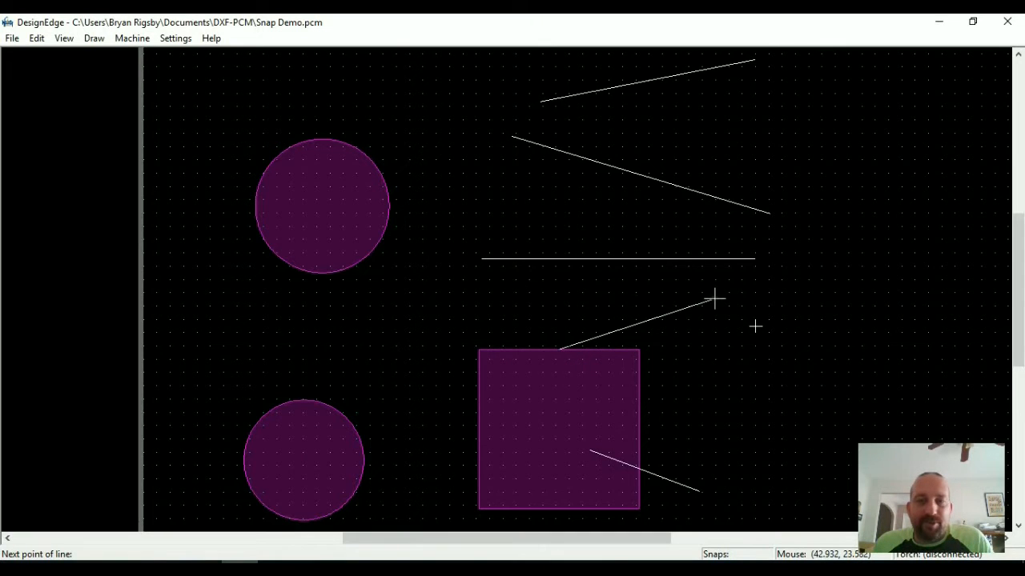
pyautogui.rightClick(630, 293)
pyautogui.click(712, 368)
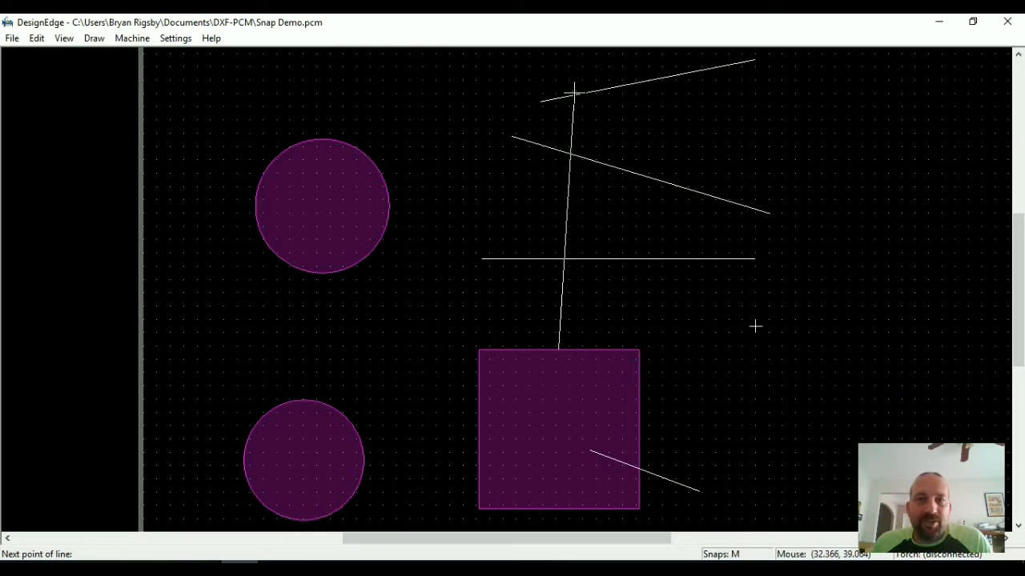
pyautogui.click(578, 93)
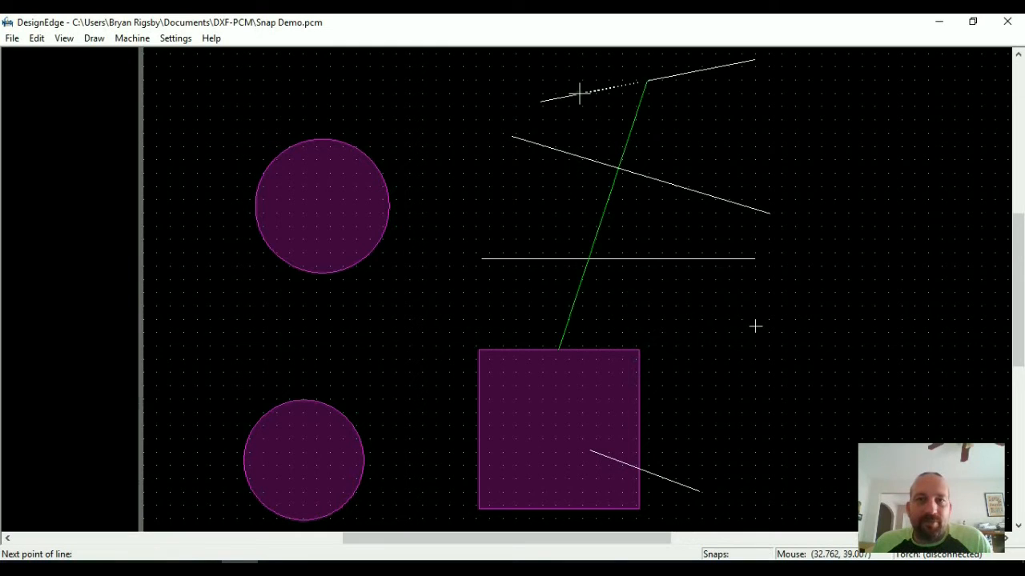
pyautogui.rightClick(729, 175)
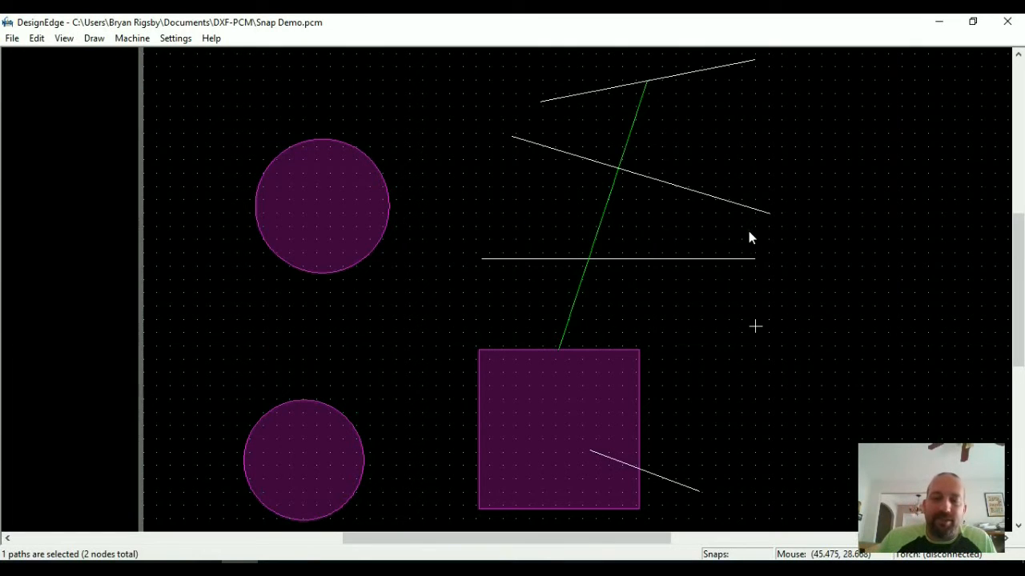
pyautogui.press('Delete')
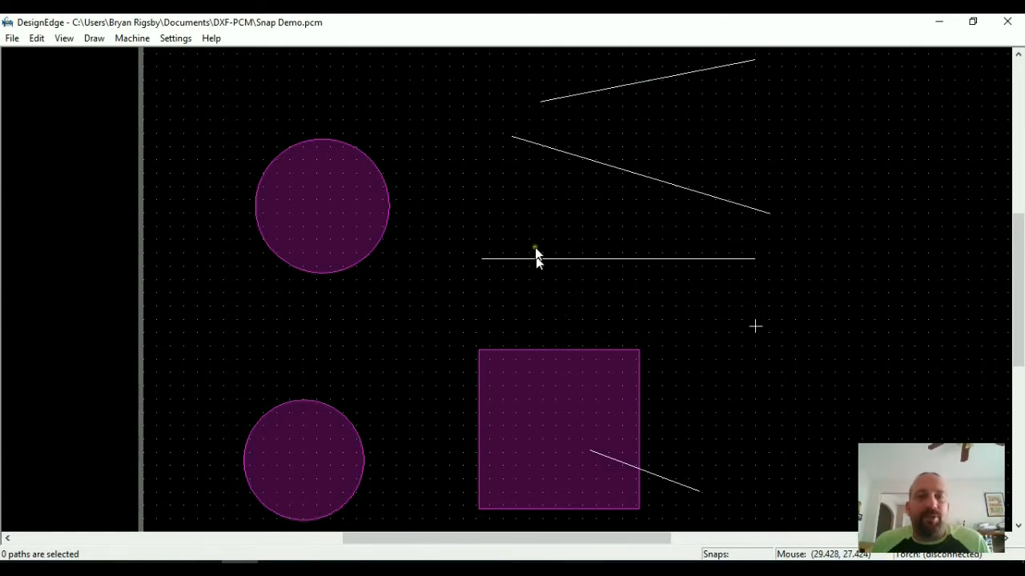
# Step: Draw a line perpendicular to the horizontal line, ending at the left endpoint of the descending slanted line, using Perpendicular Snap
pyautogui.press('l')
pyautogui.rightClick(473, 313)
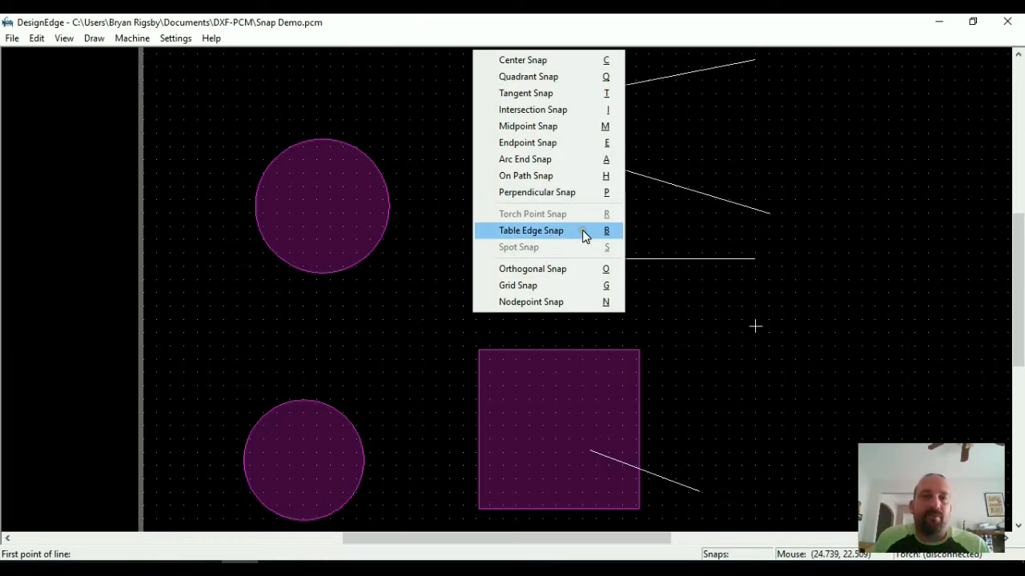
pyautogui.click(632, 330)
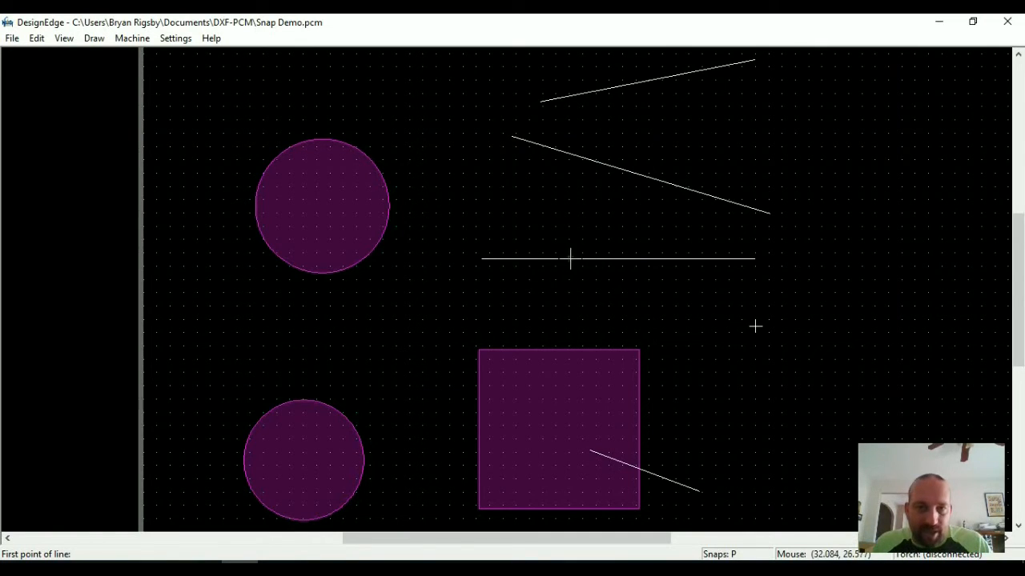
pyautogui.click(735, 259)
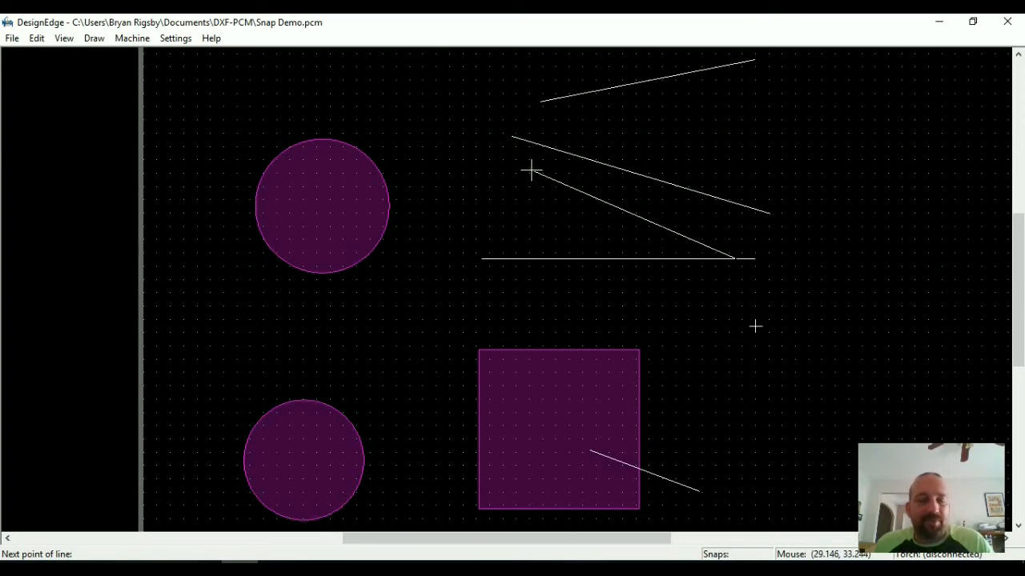
pyautogui.click(512, 139)
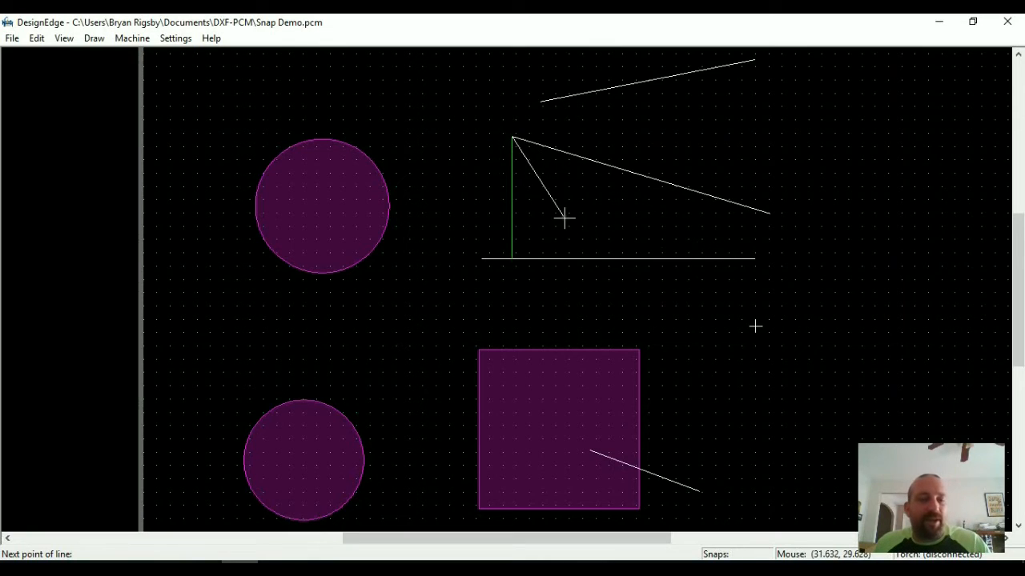
pyautogui.rightClick(548, 191)
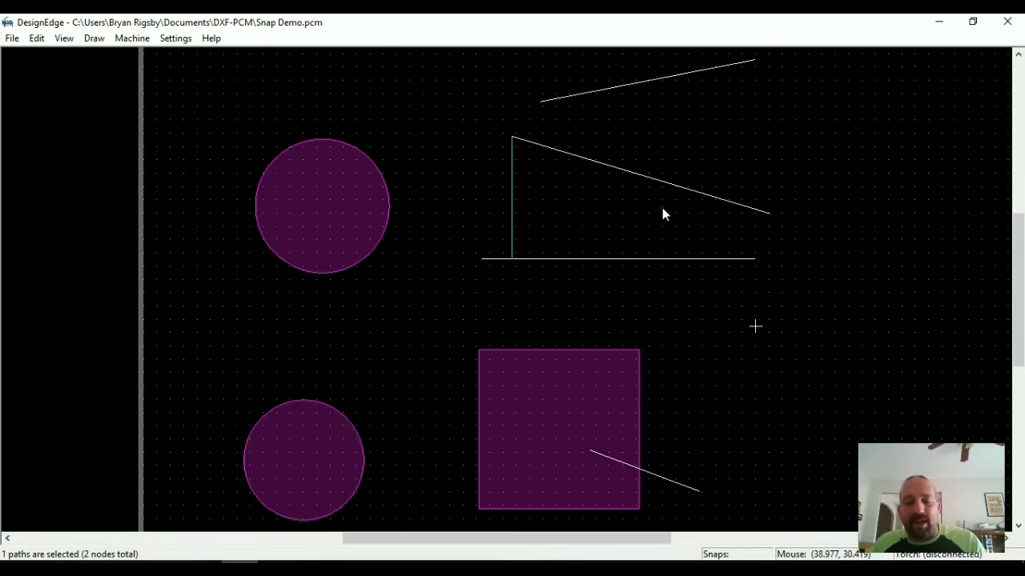
# Step: Draw a line perpendicular to the descending slanted line with Perpendicular Snap, ending on the horizontal line with On Path Snap
pyautogui.press('l')
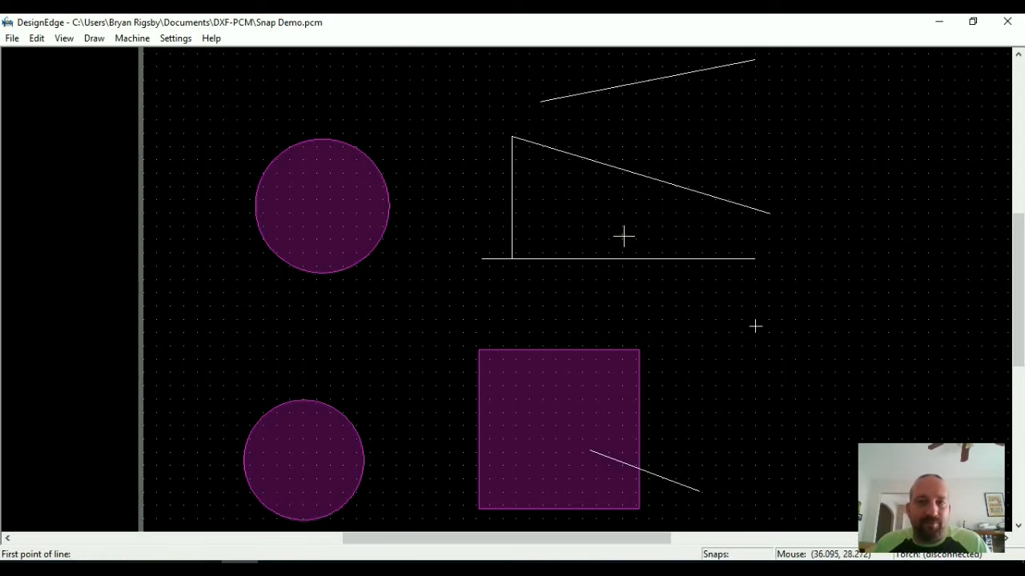
pyautogui.rightClick(623, 237)
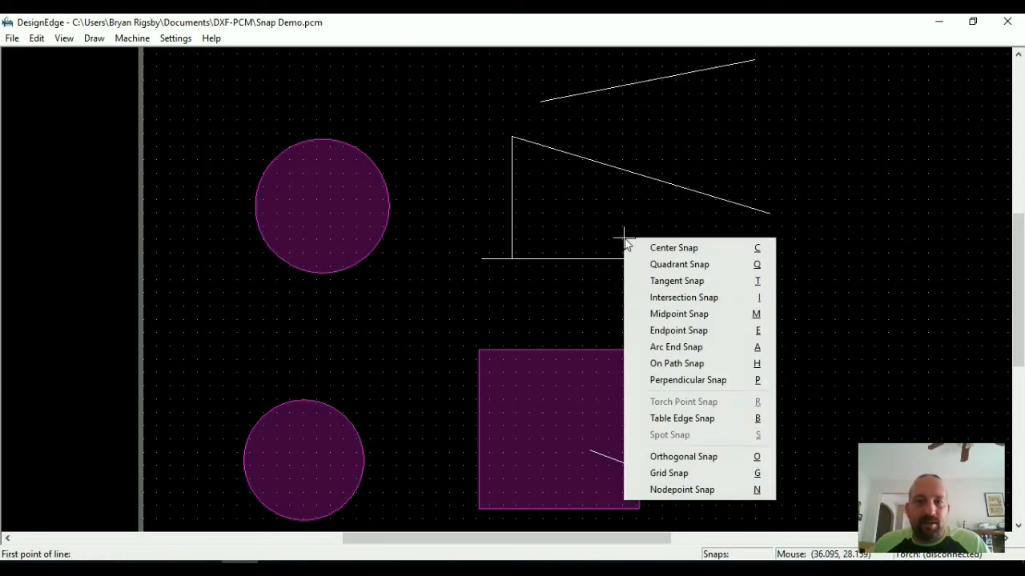
pyautogui.click(707, 380)
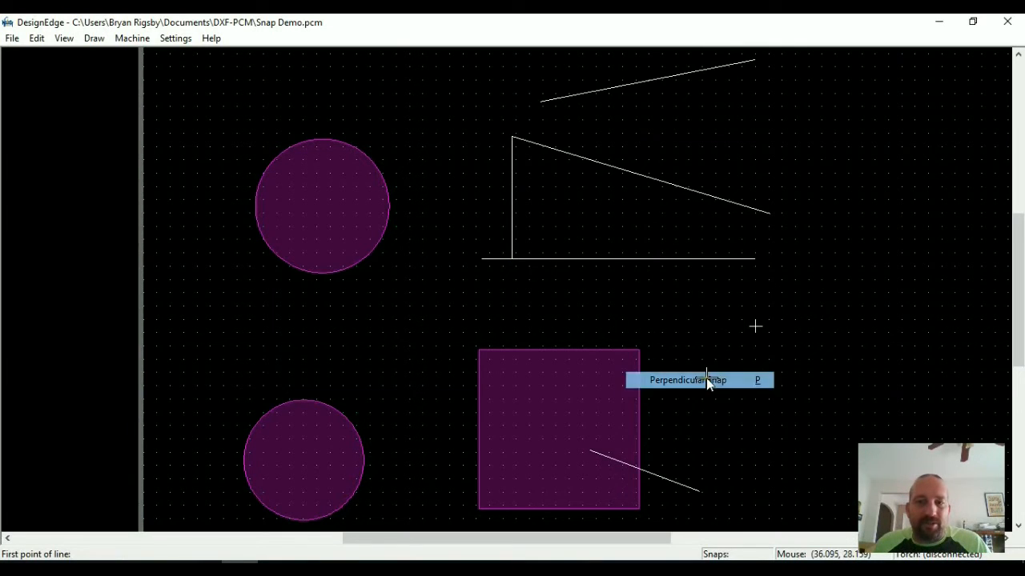
pyautogui.click(674, 185)
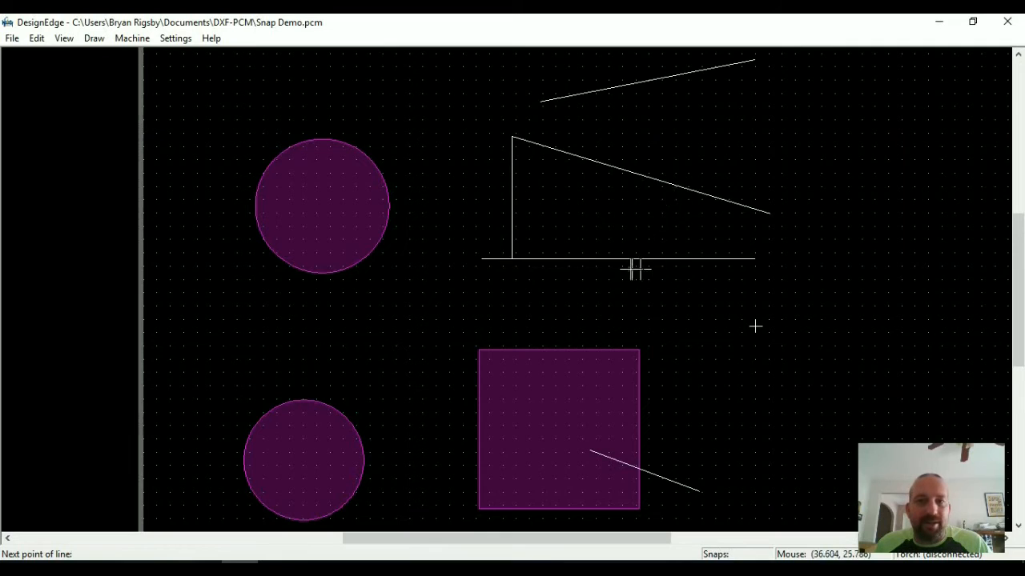
pyautogui.rightClick(689, 260)
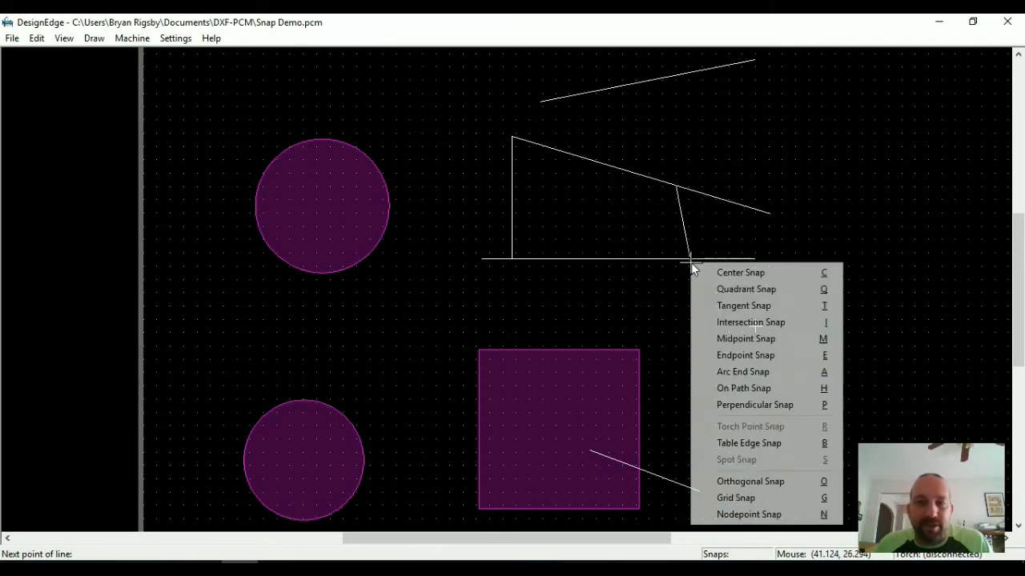
pyautogui.click(777, 388)
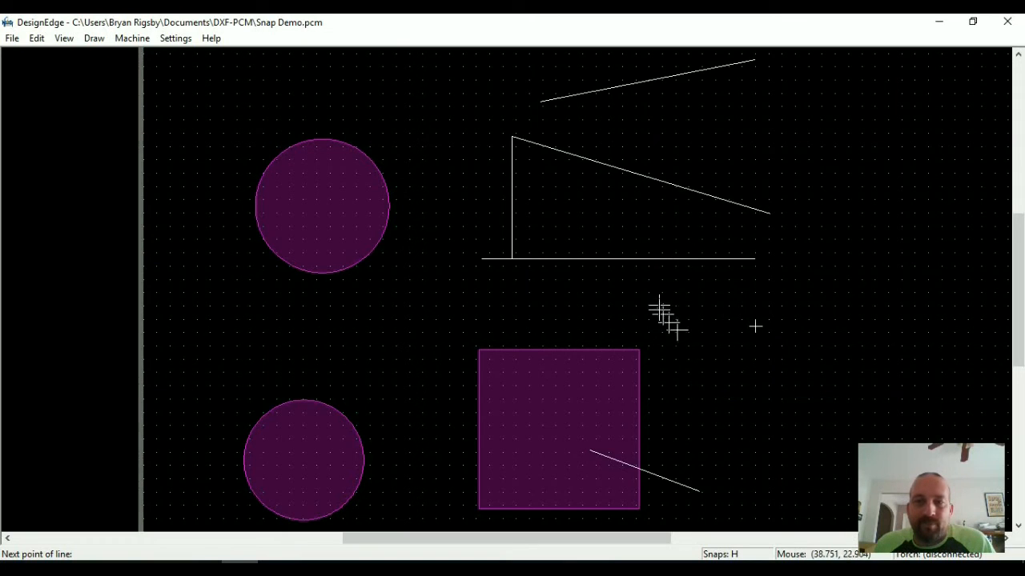
pyautogui.click(640, 259)
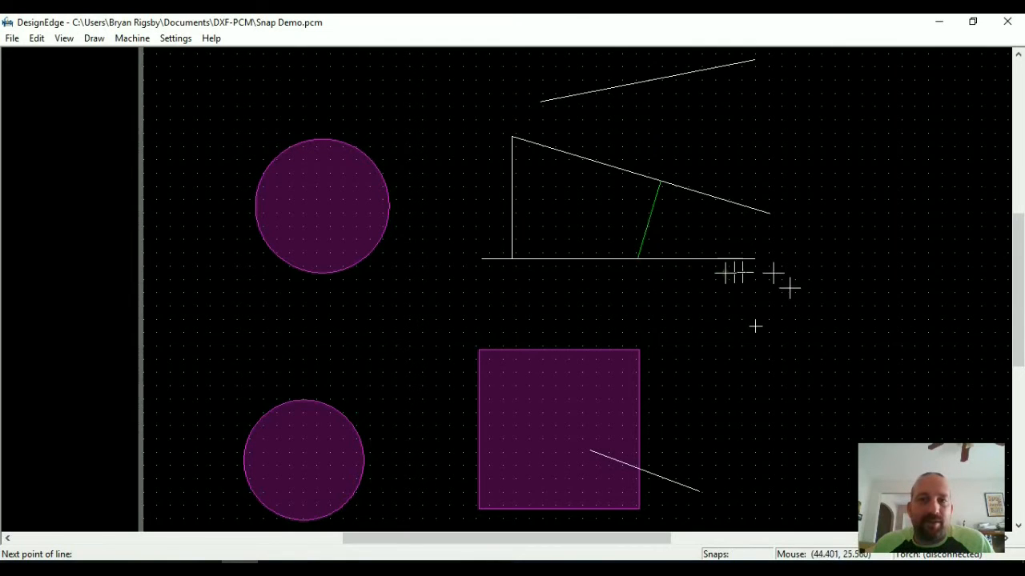
pyautogui.click(639, 258)
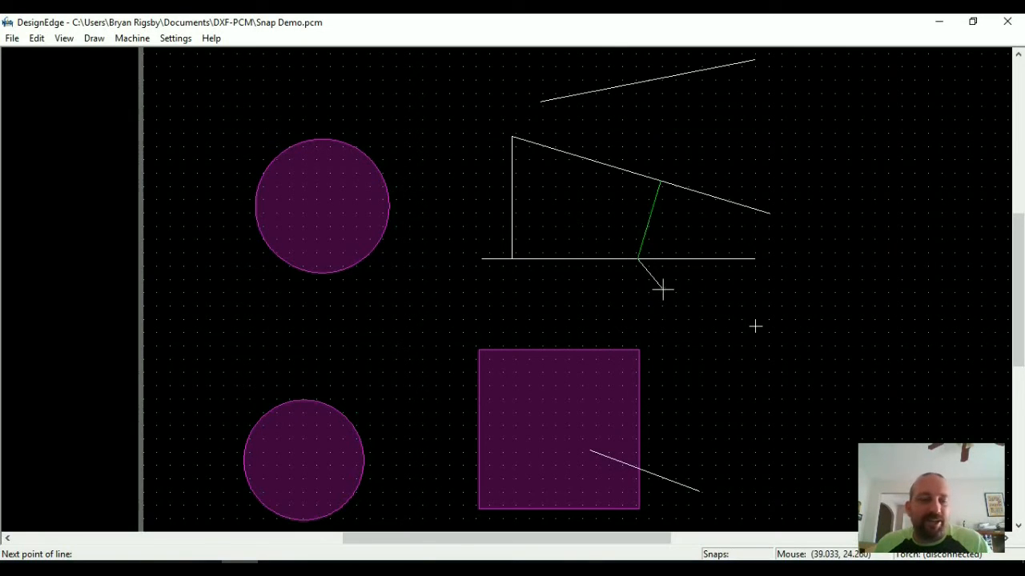
pyautogui.rightClick(670, 269)
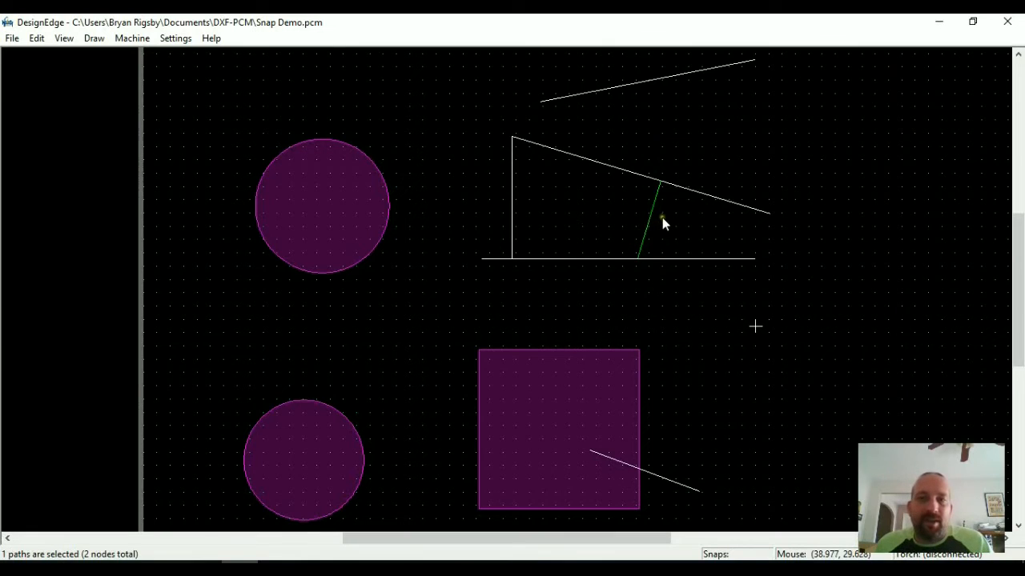
# Step: Dimension the angle between the descending slanted line and the short line perpendicular to it, and delete the dimension
pyautogui.press('d')
pyautogui.click(688, 192)
pyautogui.click(657, 197)
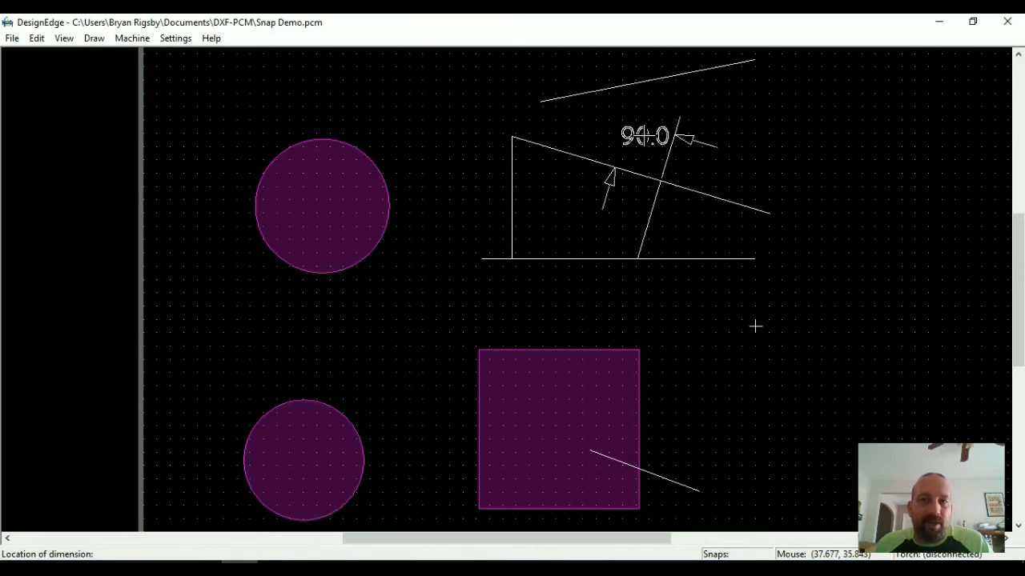
pyautogui.click(642, 134)
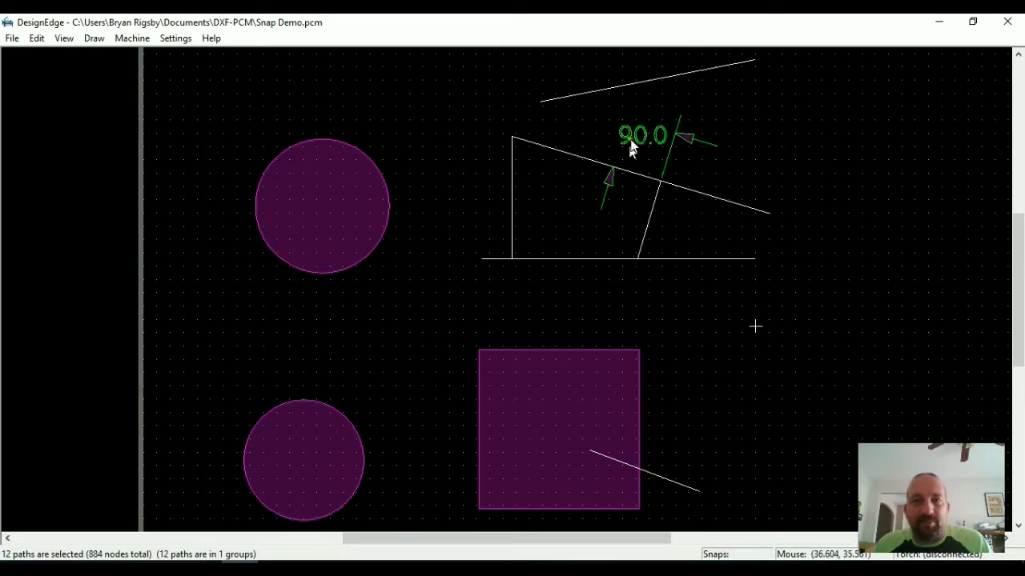
pyautogui.press('Delete')
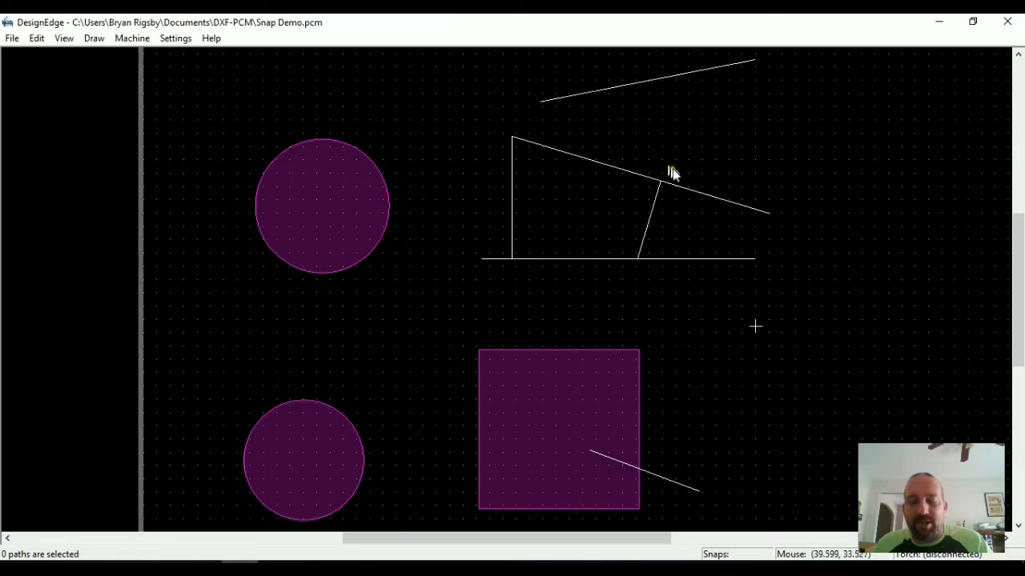
pyautogui.click(645, 129)
pyautogui.moveTo(645, 128); pyautogui.dragTo(683, 123)
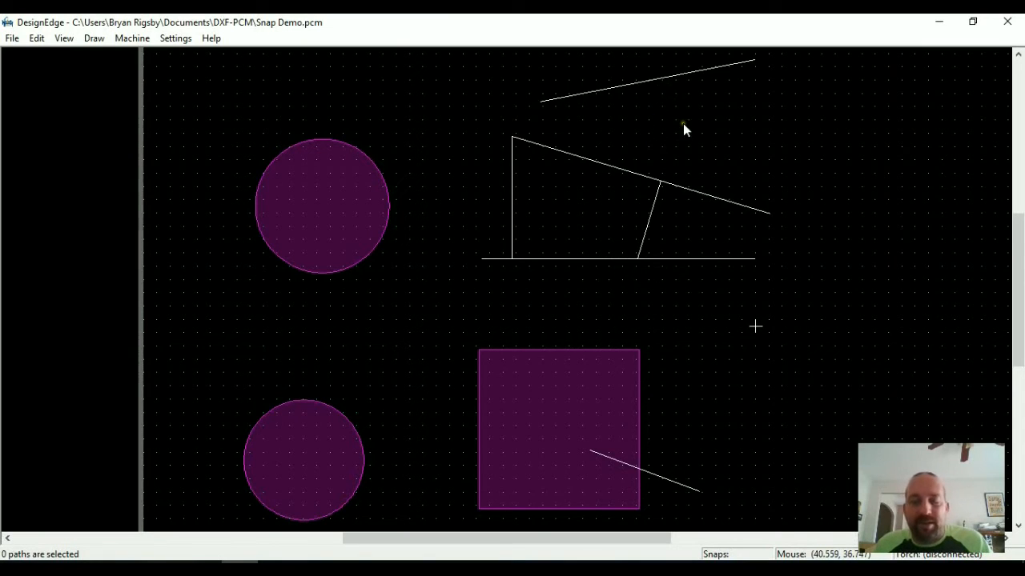
# Step: Draw a line perpendicular to the uppermost line, ending on the descending slanted line
pyautogui.press('l')
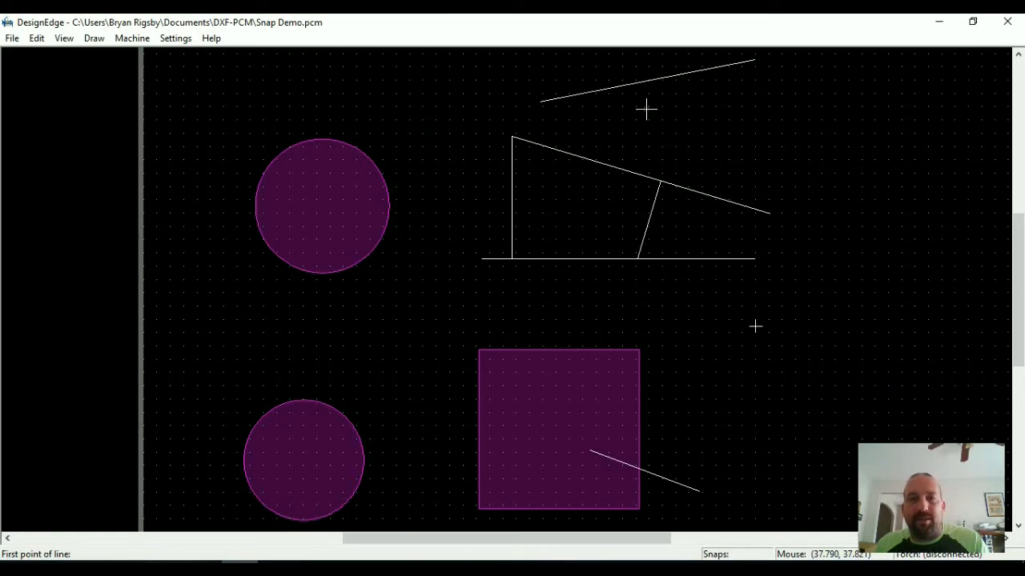
pyautogui.click(673, 74)
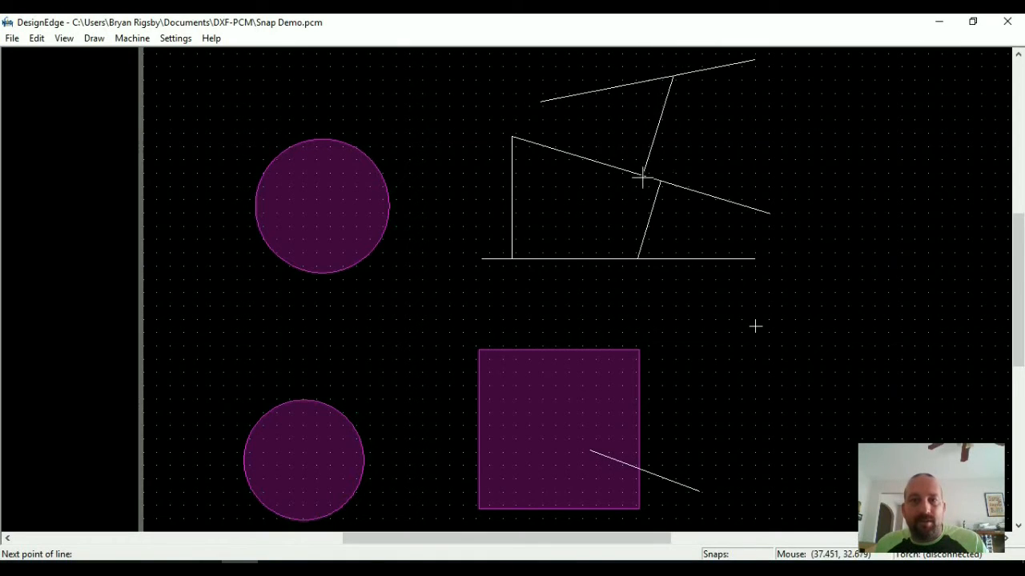
pyautogui.click(638, 174)
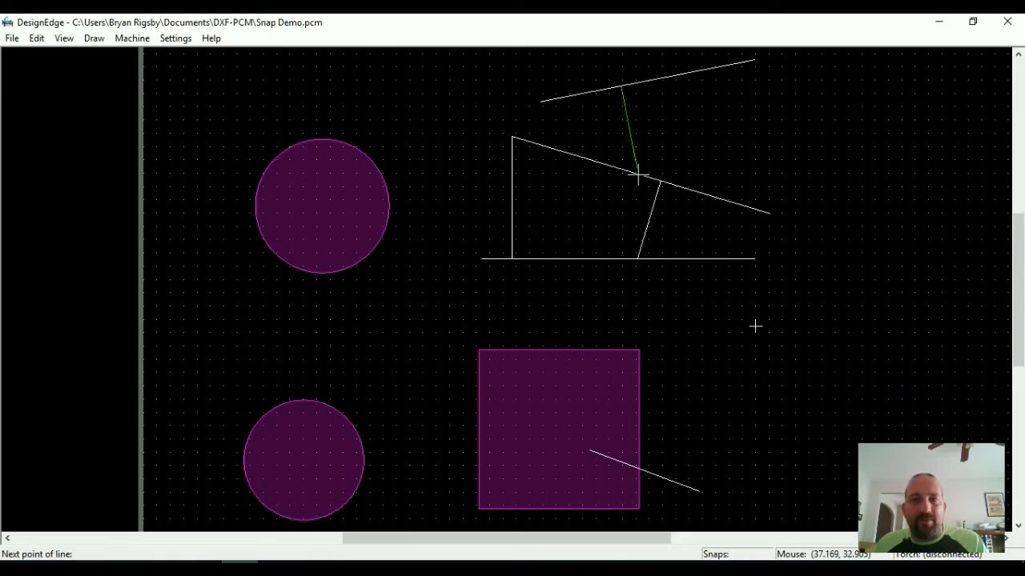
pyautogui.rightClick(736, 174)
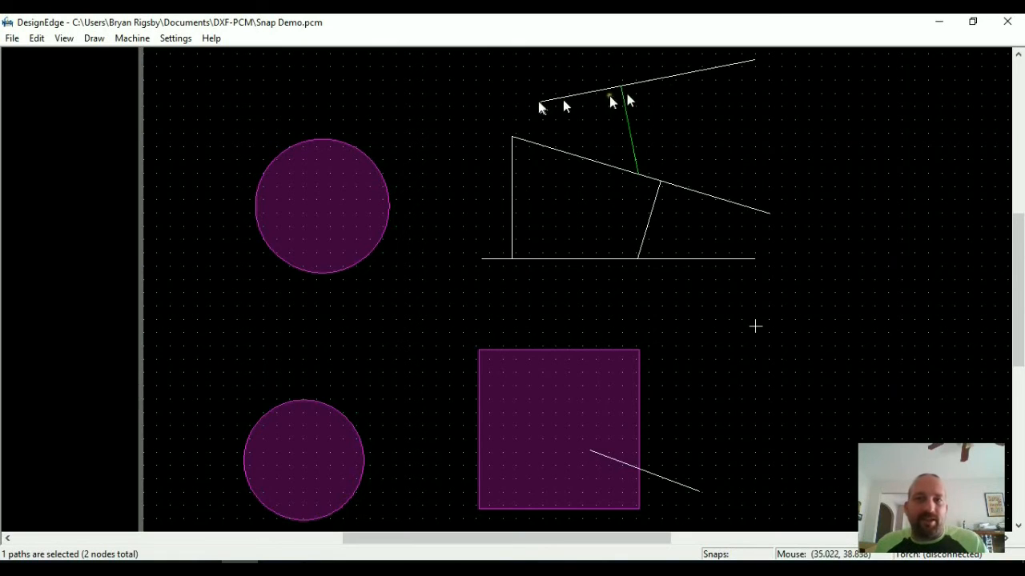
pyautogui.click(680, 113)
# Step: Check the angle between the uppermost line and the connecting line below it with a temporary angle dimension
pyautogui.press('d')
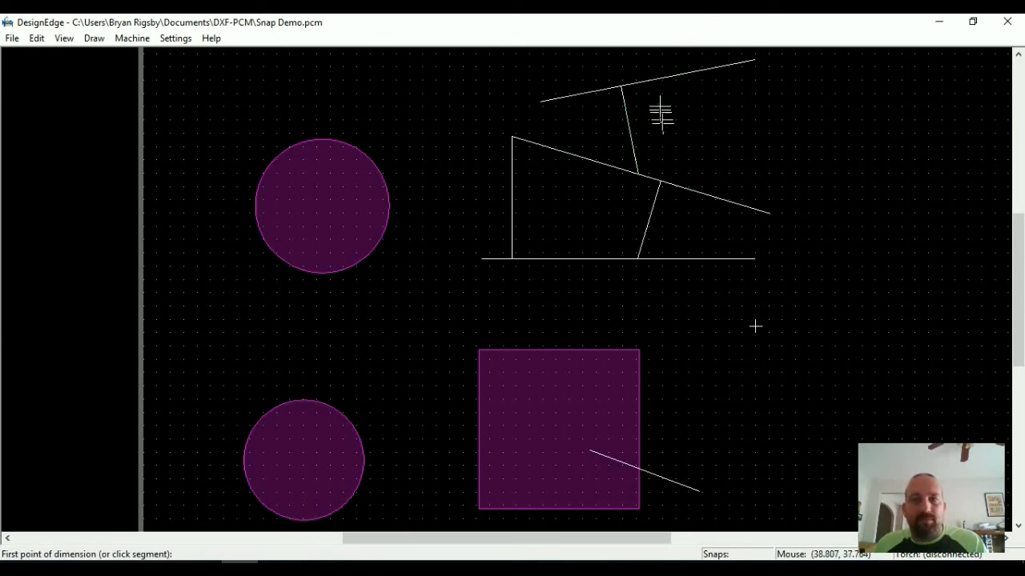
pyautogui.click(652, 80)
pyautogui.click(629, 115)
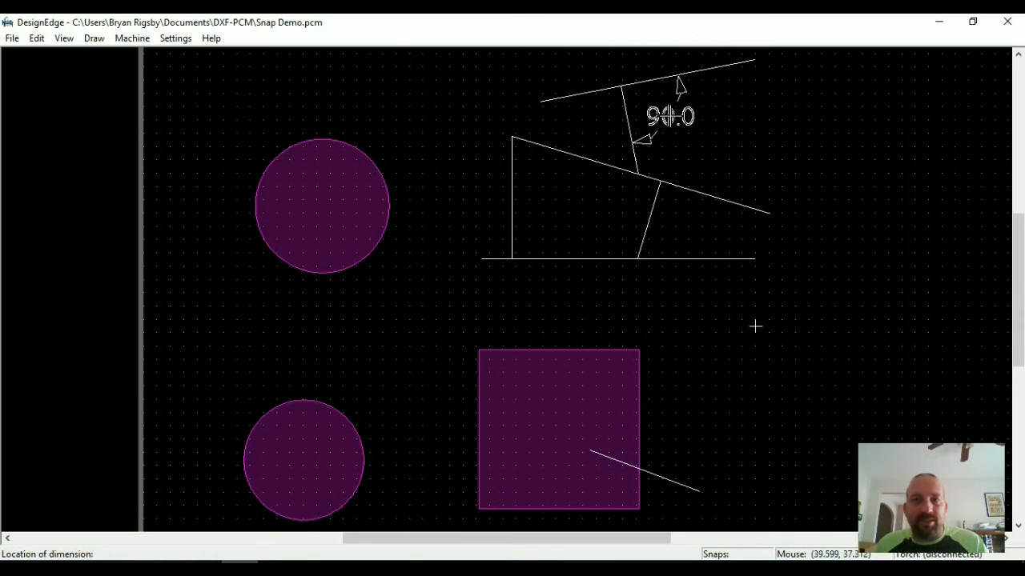
pyautogui.press('Escape')
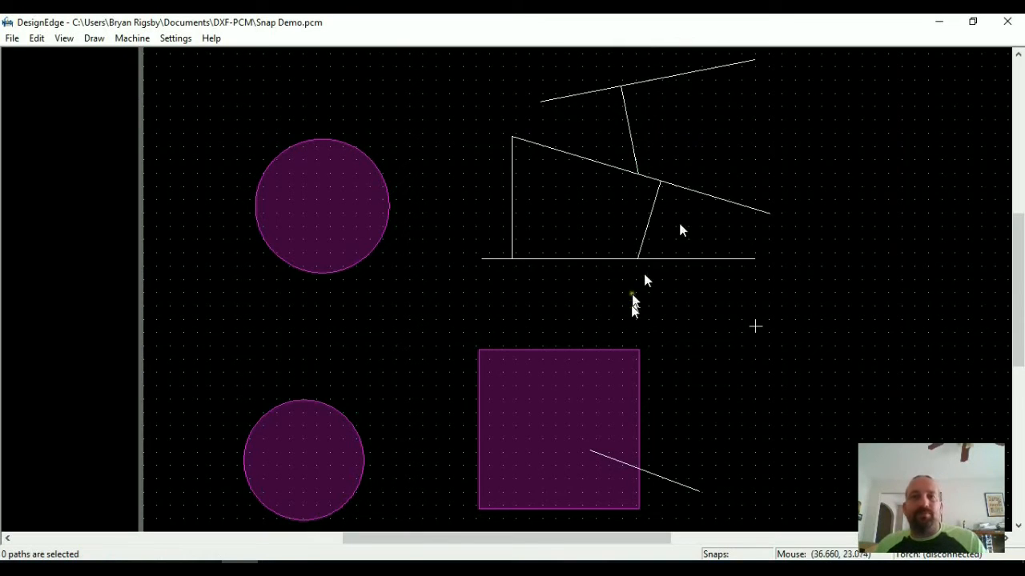
# Step: Draw a short freehand slanted line between the square and the cross marker, and delete it
pyautogui.scroll(-2, 705, 323)
pyautogui.scroll(2, 463, 255)
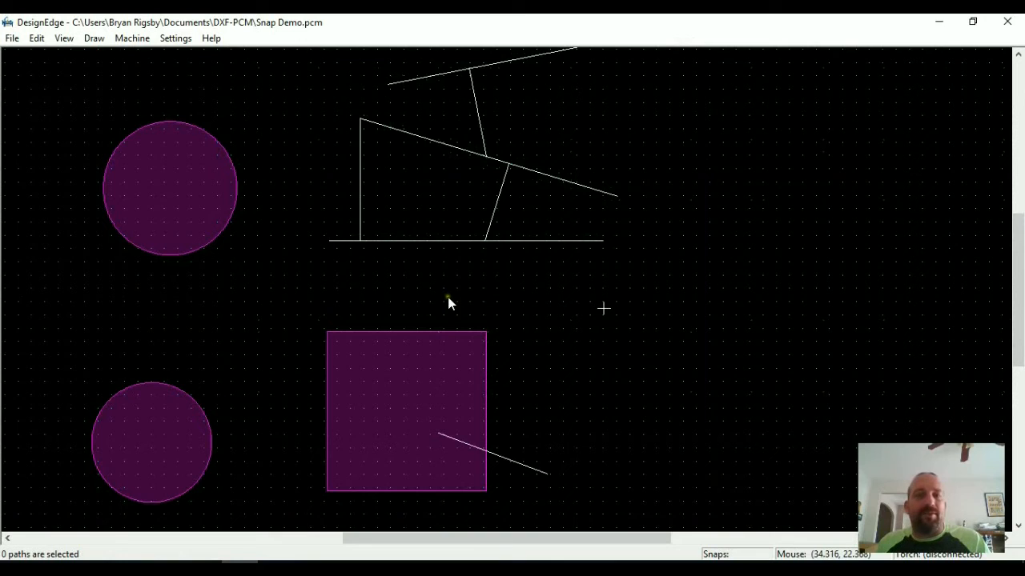
pyautogui.press('l')
pyautogui.rightClick(521, 288)
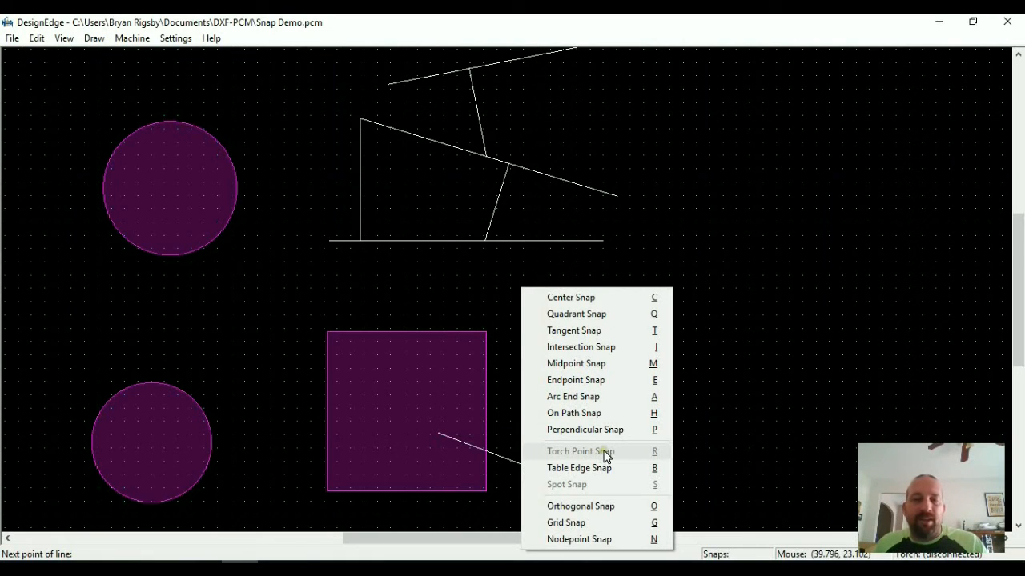
pyautogui.press('Escape')
pyautogui.scroll(-2, 508, 275)
pyautogui.scroll(2, 507, 288)
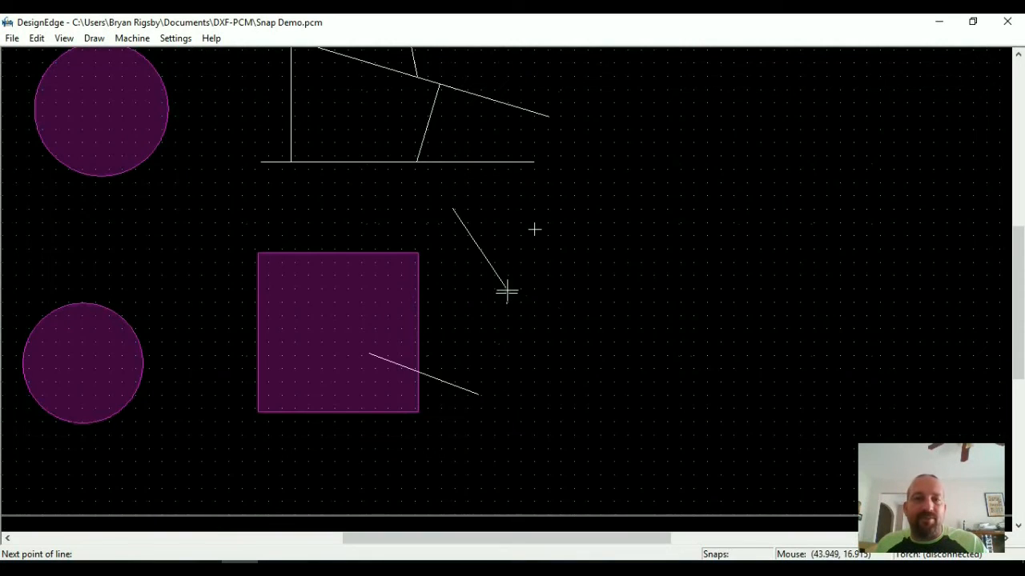
pyautogui.click(507, 289)
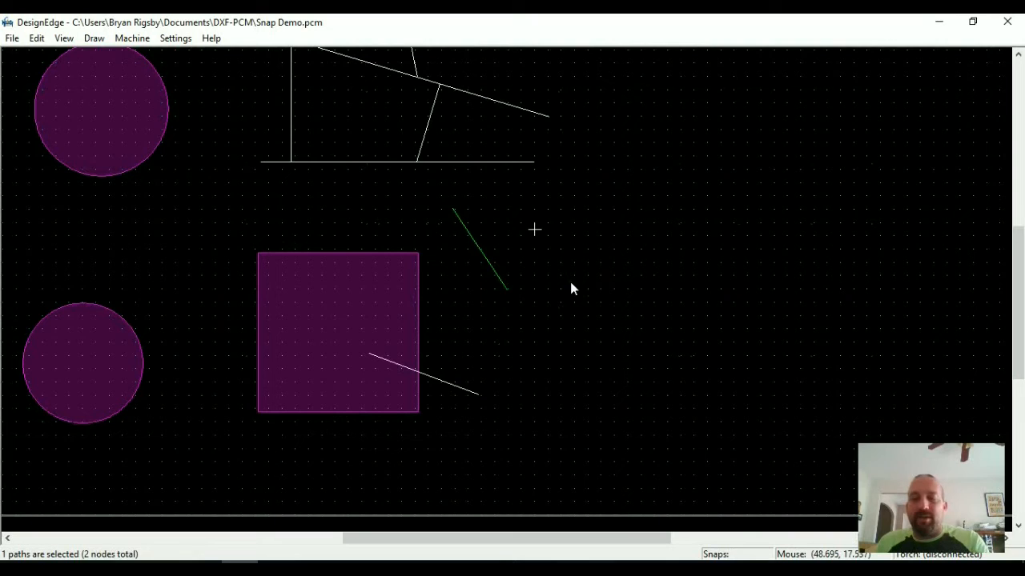
pyautogui.press('Delete')
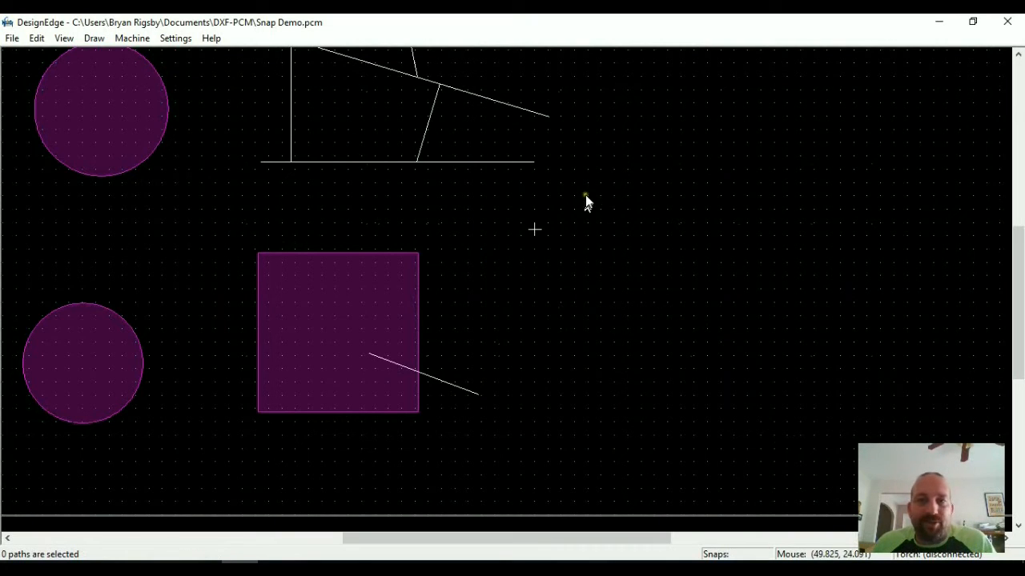
# Step: Draw a large irregular four-sided outline in the empty area beside the square, closing it at its starting point with Endpoint Snap
pyautogui.moveTo(586, 192); pyautogui.dragTo(497, 281)
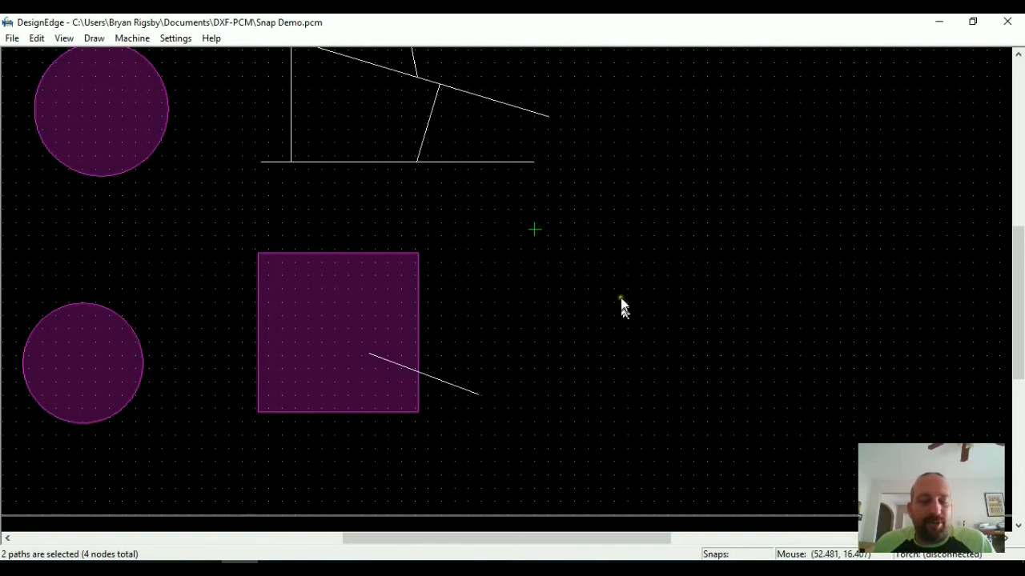
pyautogui.click(711, 300)
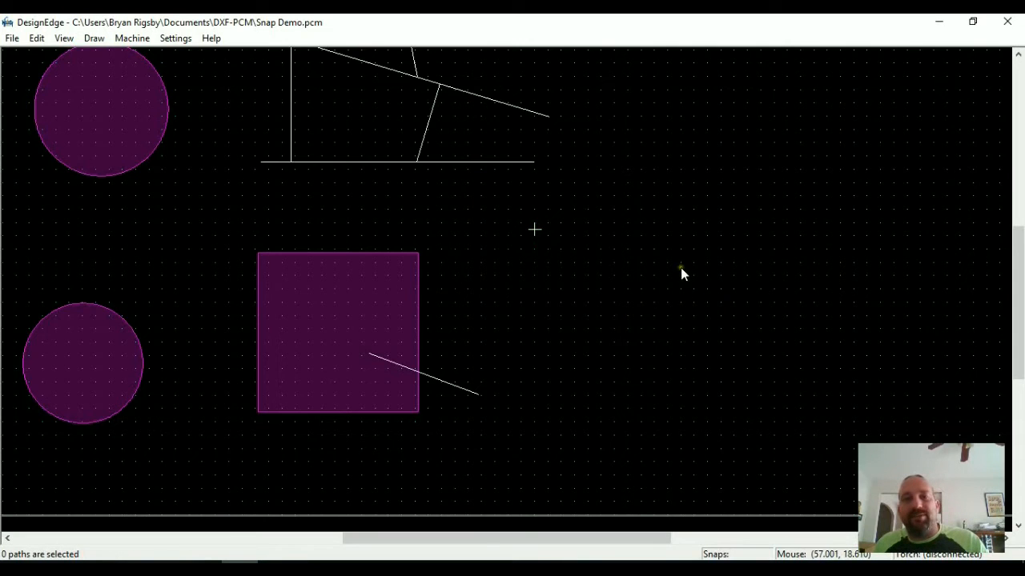
pyautogui.moveTo(681, 268); pyautogui.dragTo(513, 298, button='middle')
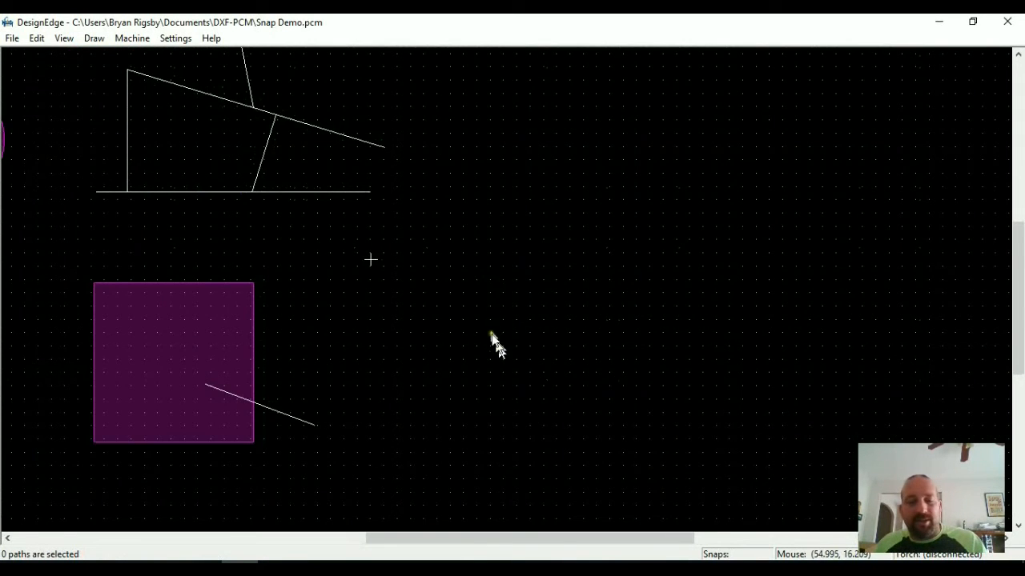
pyautogui.press('l')
pyautogui.click(432, 301)
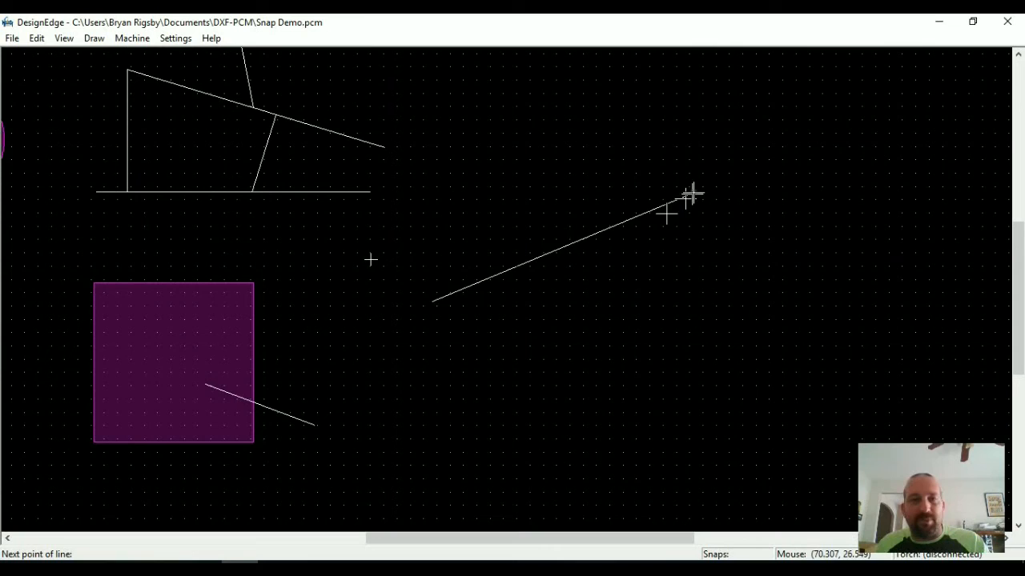
pyautogui.click(791, 441)
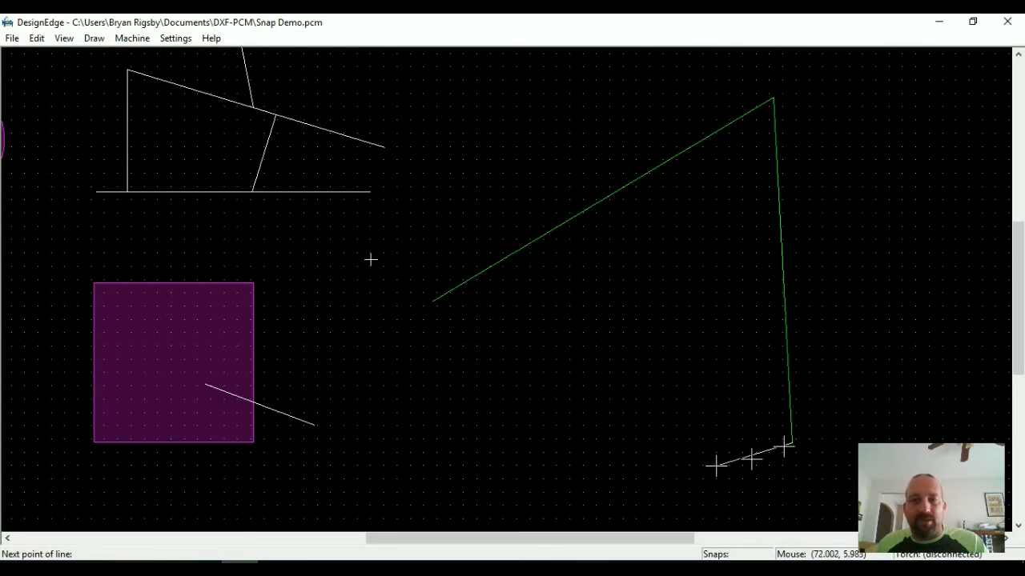
pyautogui.click(536, 468)
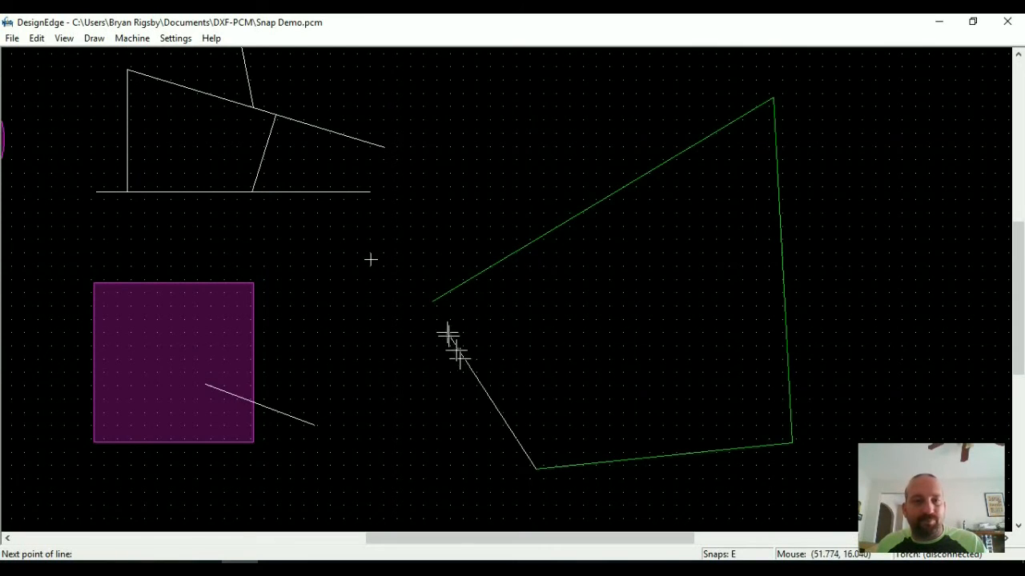
pyautogui.click(433, 301)
pyautogui.scroll(-1, 603, 341)
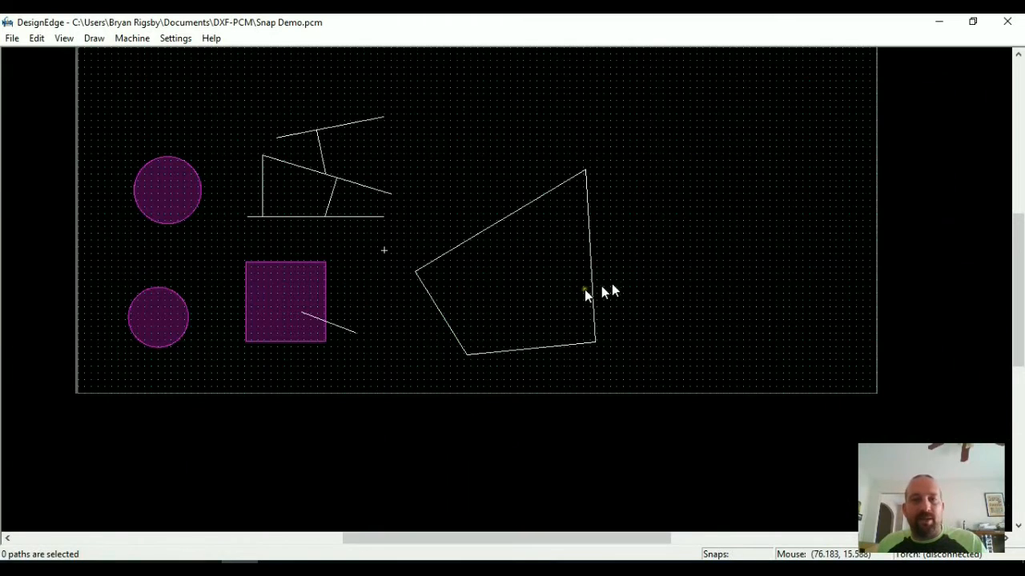
# Step: Move the closed four-sided shape slightly up and to the right, farther from the square
pyautogui.click(590, 289)
pyautogui.hotkey('ctrl', 'm')
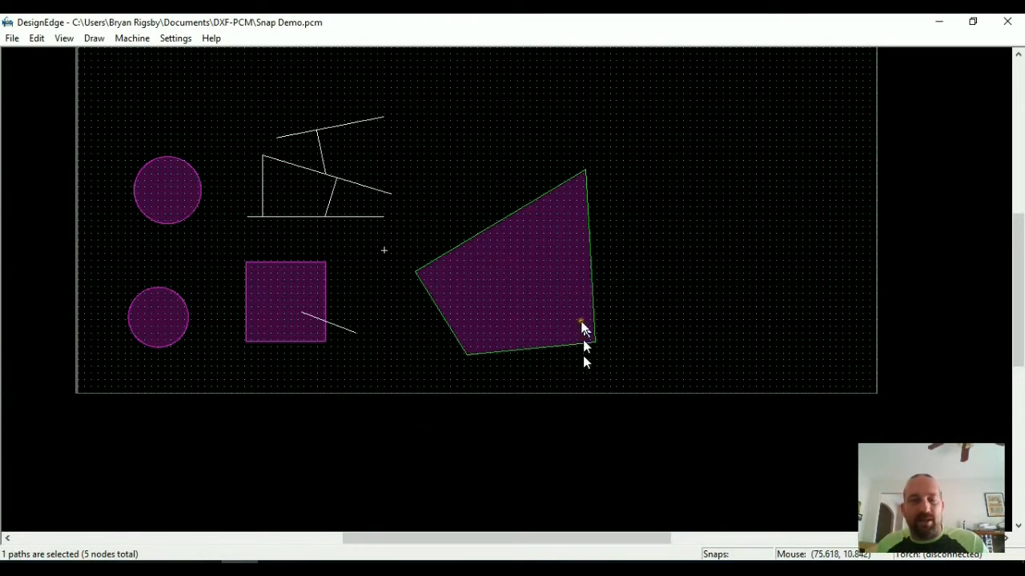
pyautogui.click(541, 303)
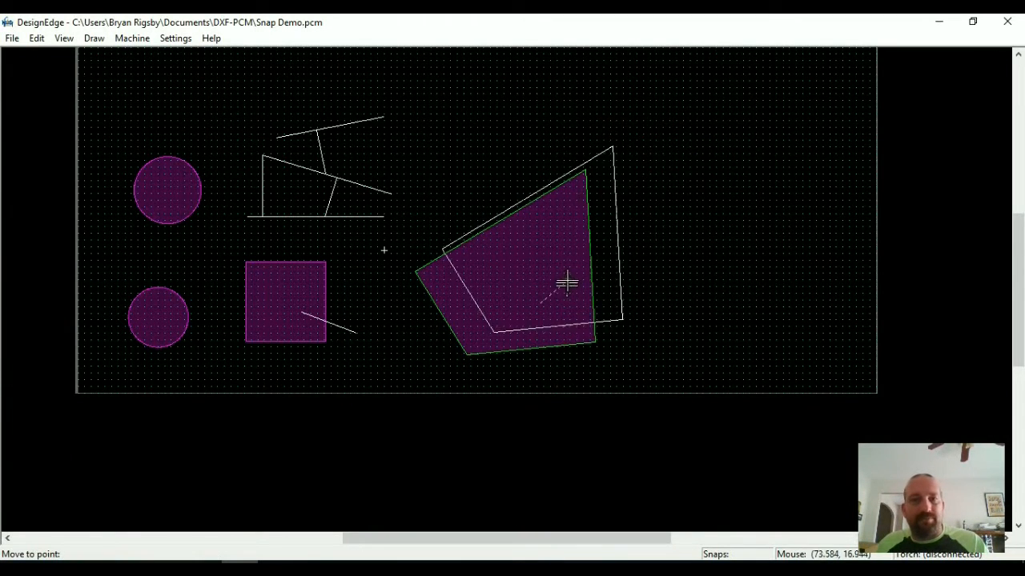
pyautogui.click(567, 285)
# Step: Move the cross marker onto the leftmost corner of the four-sided shape
pyautogui.scroll(1, 445, 308)
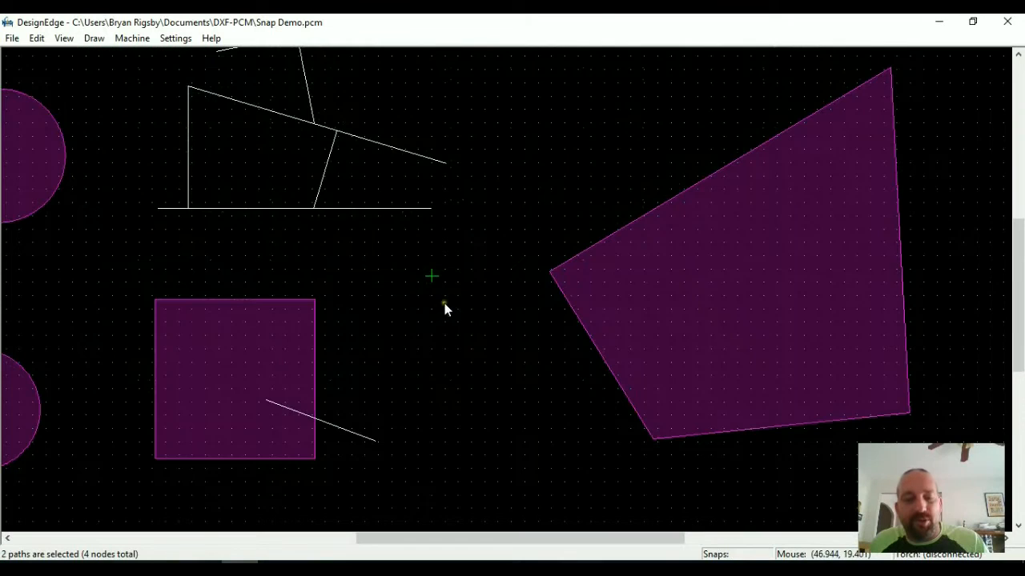
pyautogui.press('m')
pyautogui.click(431, 276)
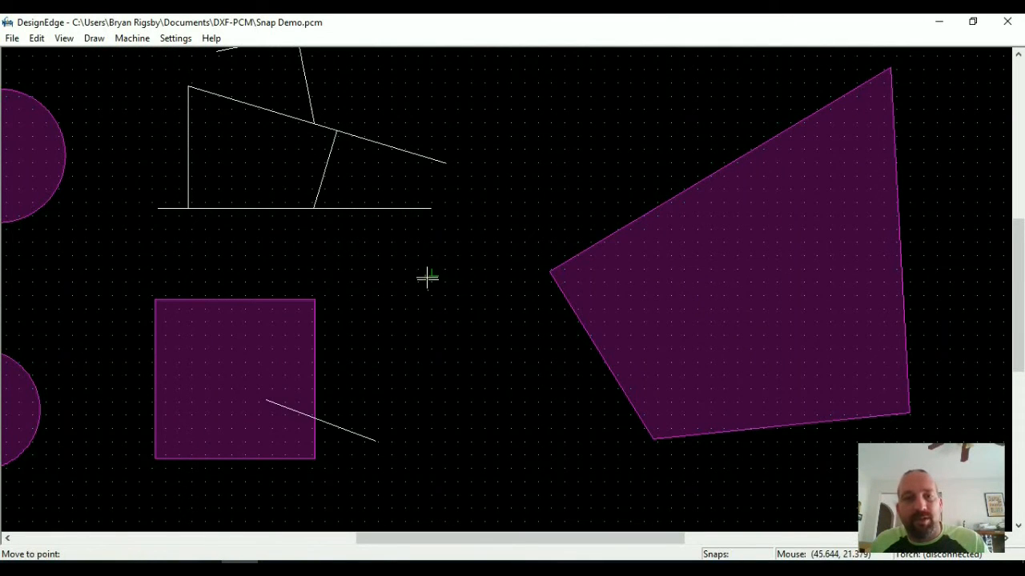
pyautogui.click(552, 274)
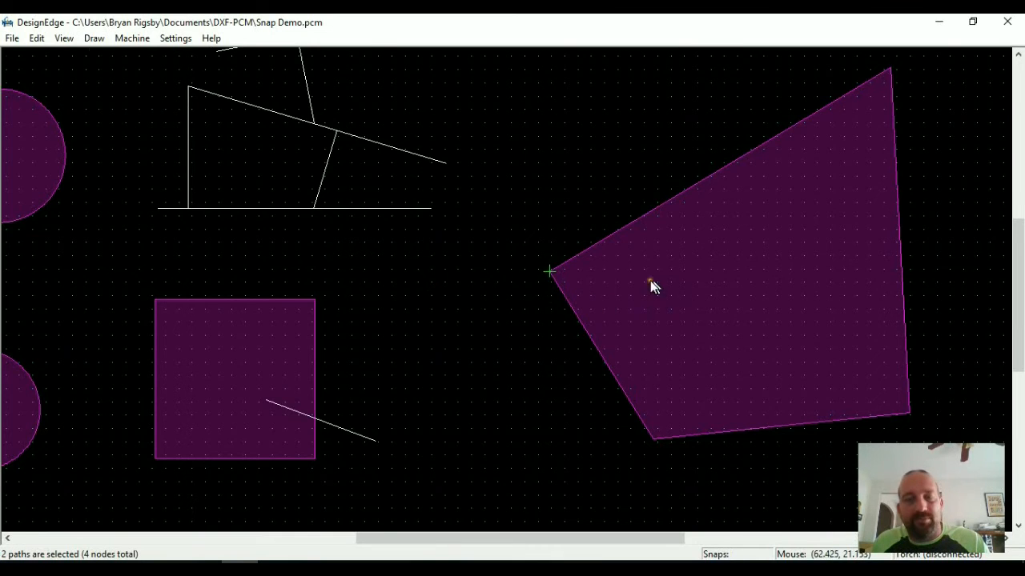
pyautogui.moveTo(725, 221); pyautogui.dragTo(532, 251, button='middle')
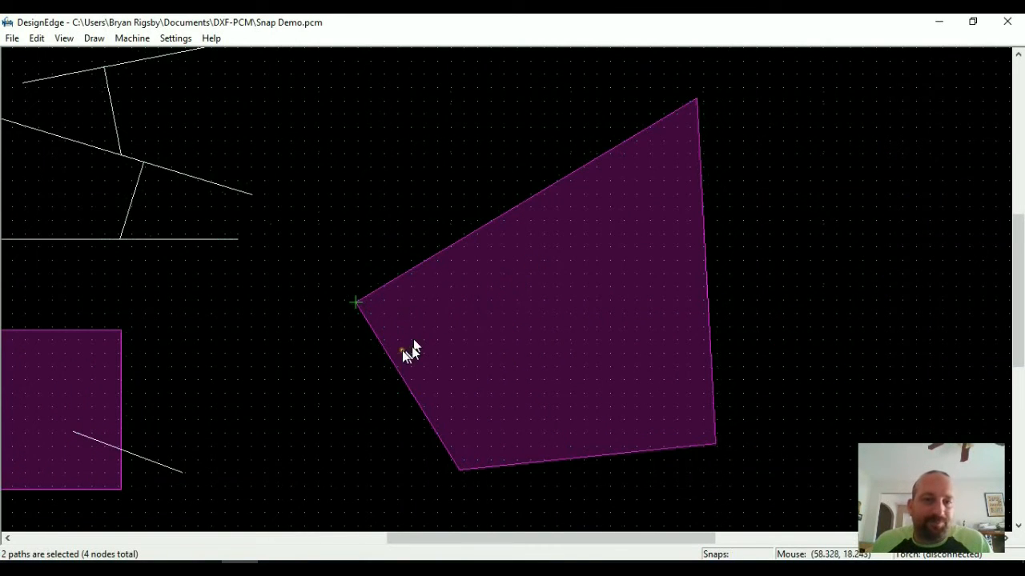
pyautogui.click(471, 236)
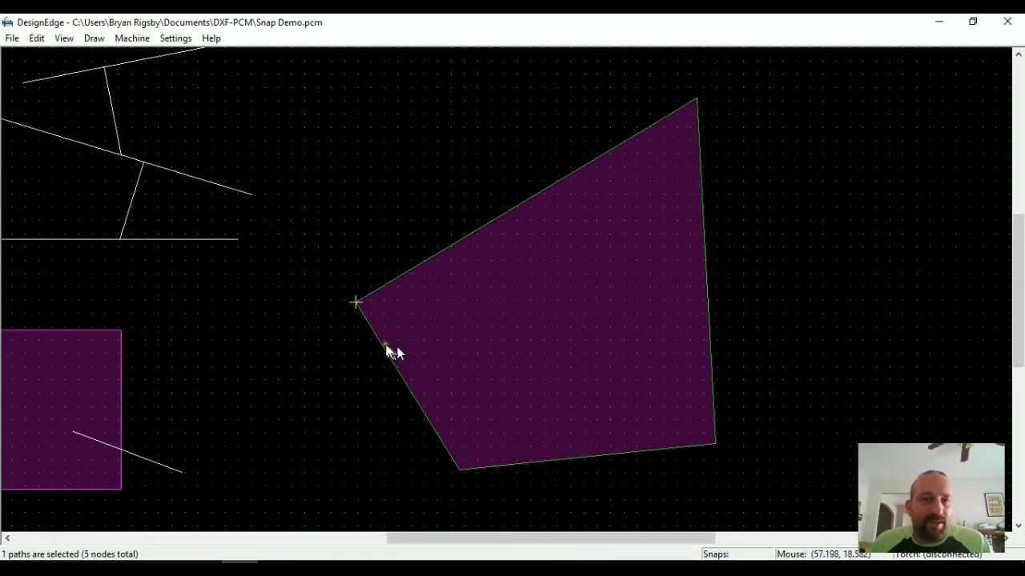
pyautogui.click(445, 338)
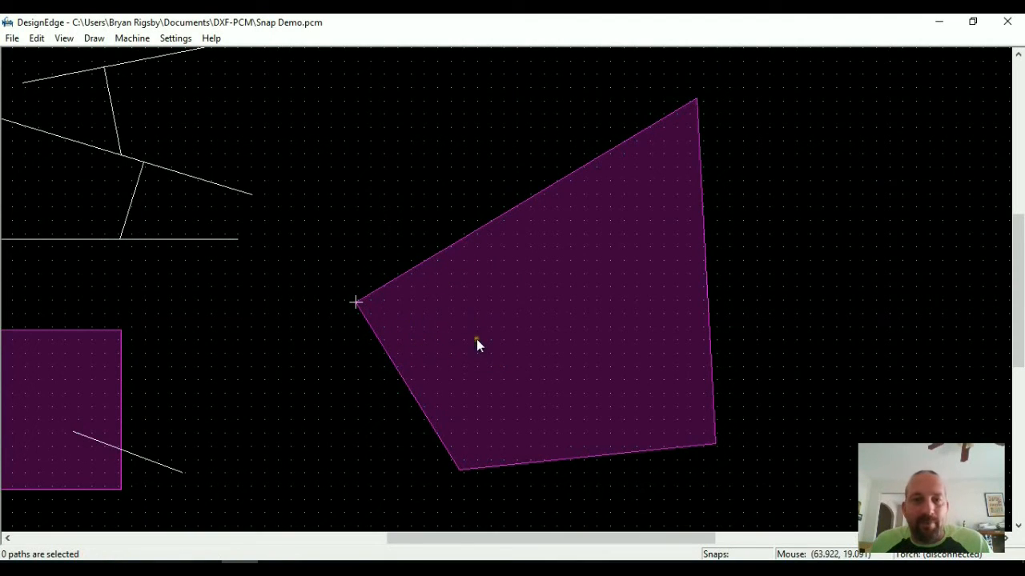
# Step: Draw a line starting at the cross marker's center with Intersection Snap, and move the cross marker away to the space above the line
pyautogui.press('l')
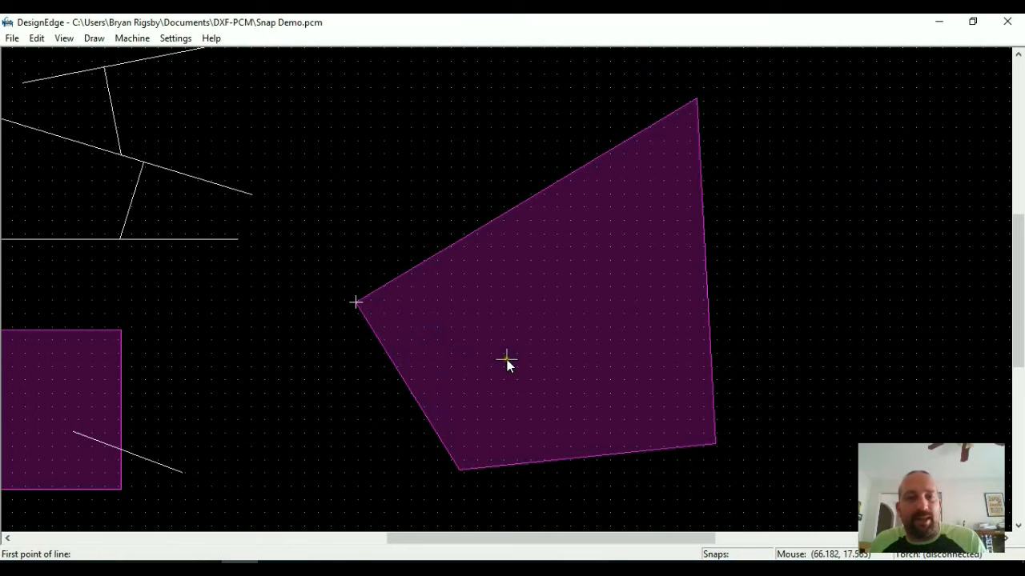
pyautogui.press('i')
pyautogui.click(356, 303)
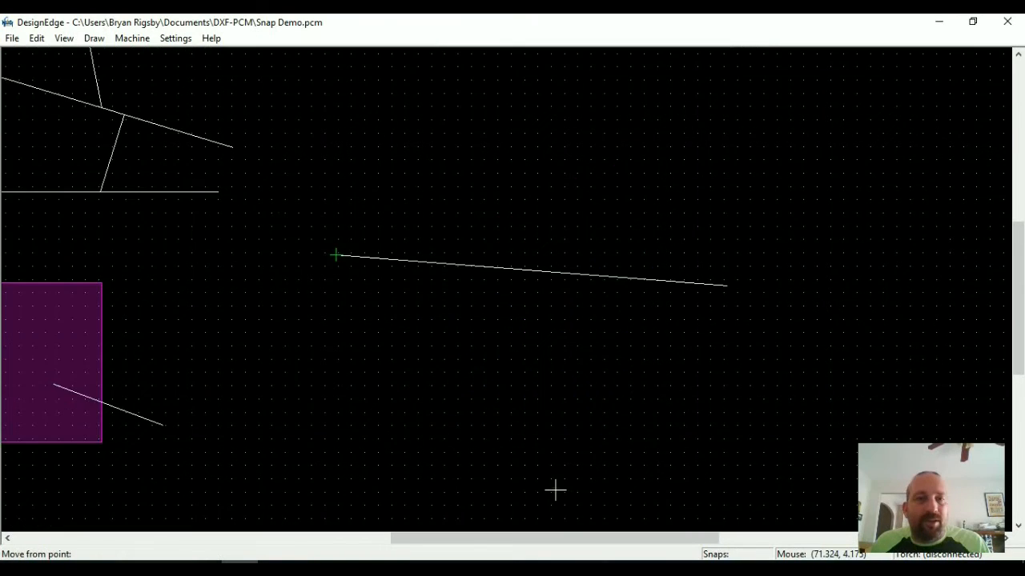
pyautogui.click(554, 490)
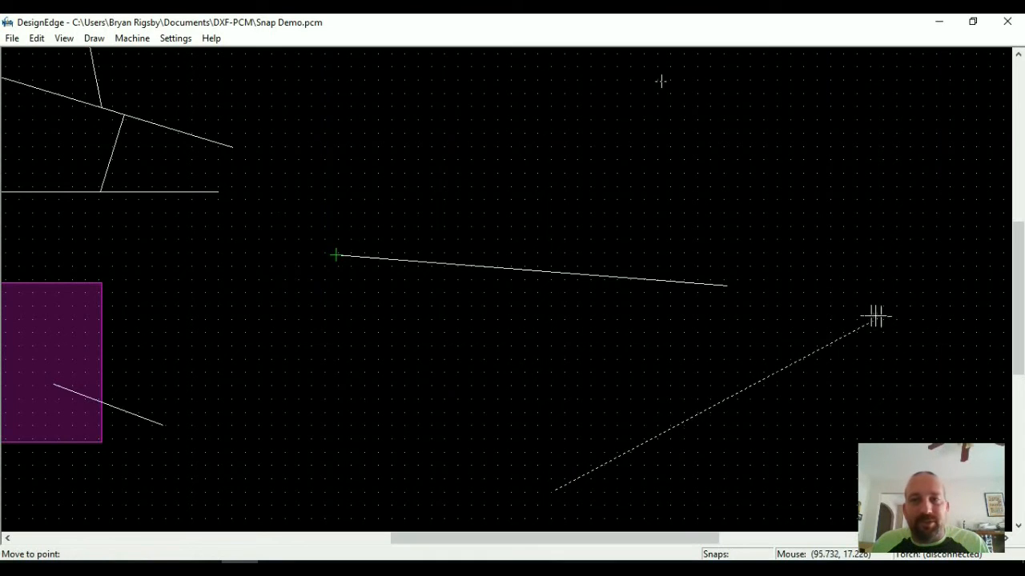
pyautogui.click(909, 313)
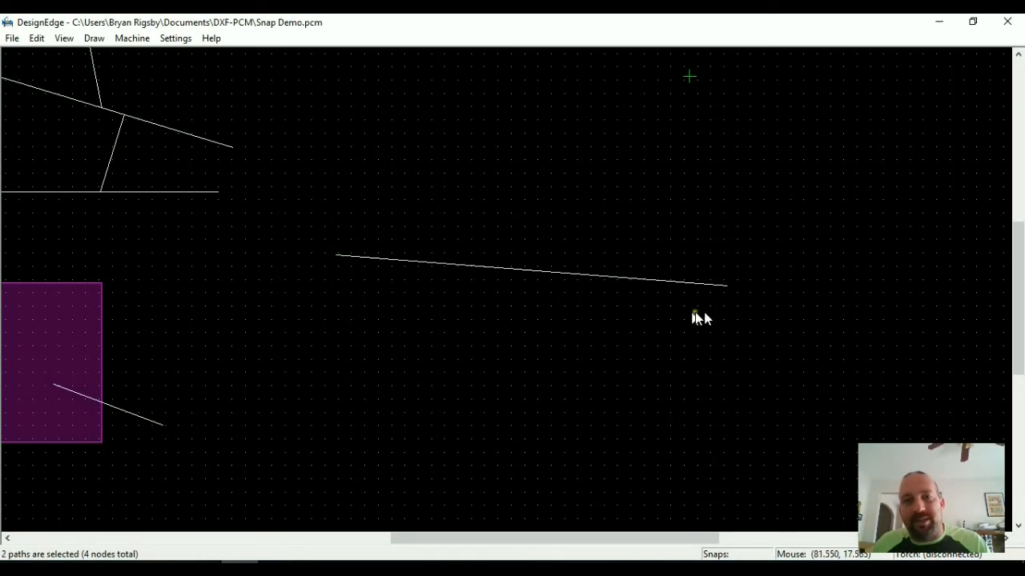
# Step: Draw a line from the sloping line's left end through the cross marker's center to its right end, joining them into a closed triangle
pyautogui.click(591, 274)
pyautogui.press('l')
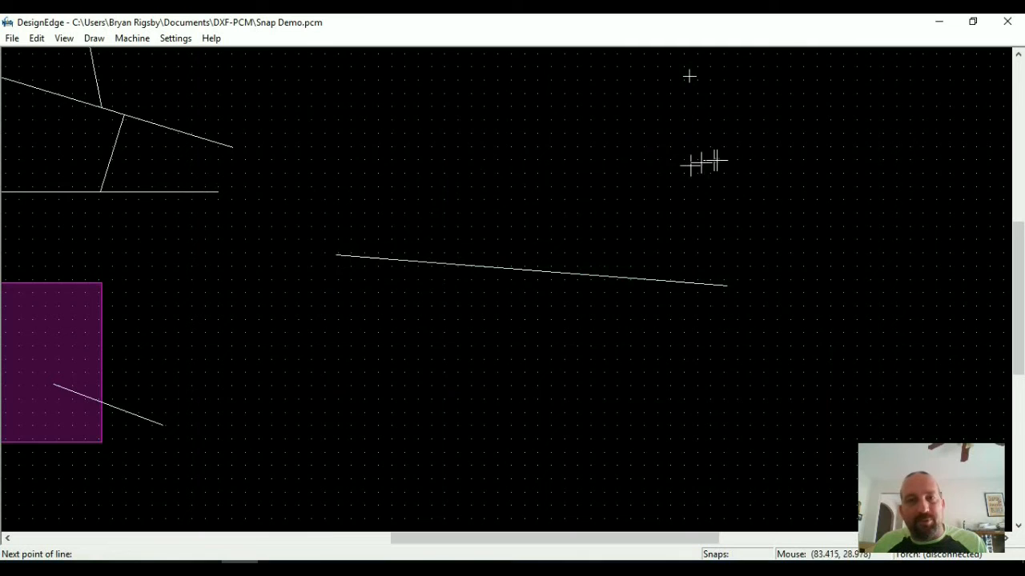
pyautogui.click(689, 76)
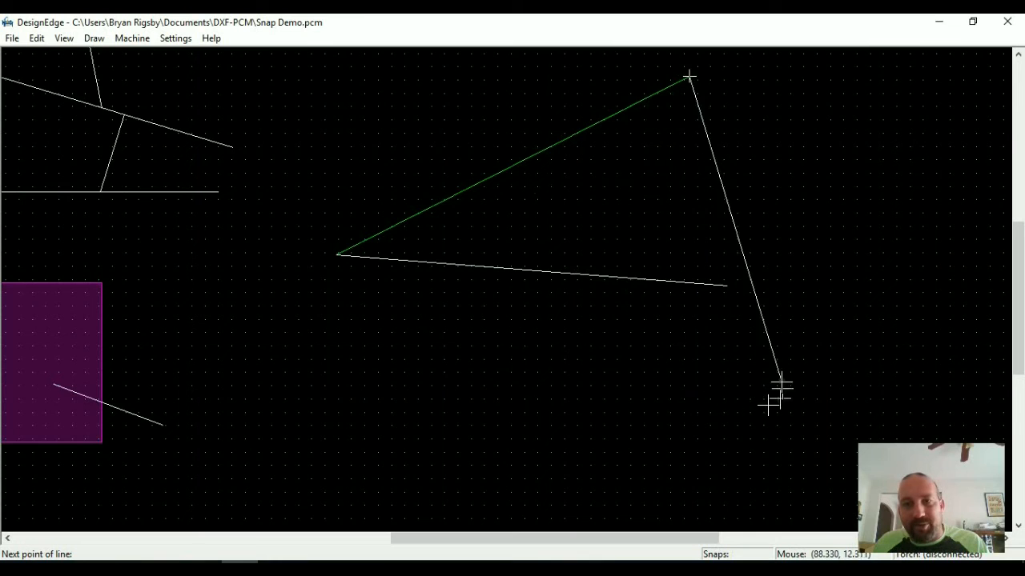
pyautogui.click(728, 285)
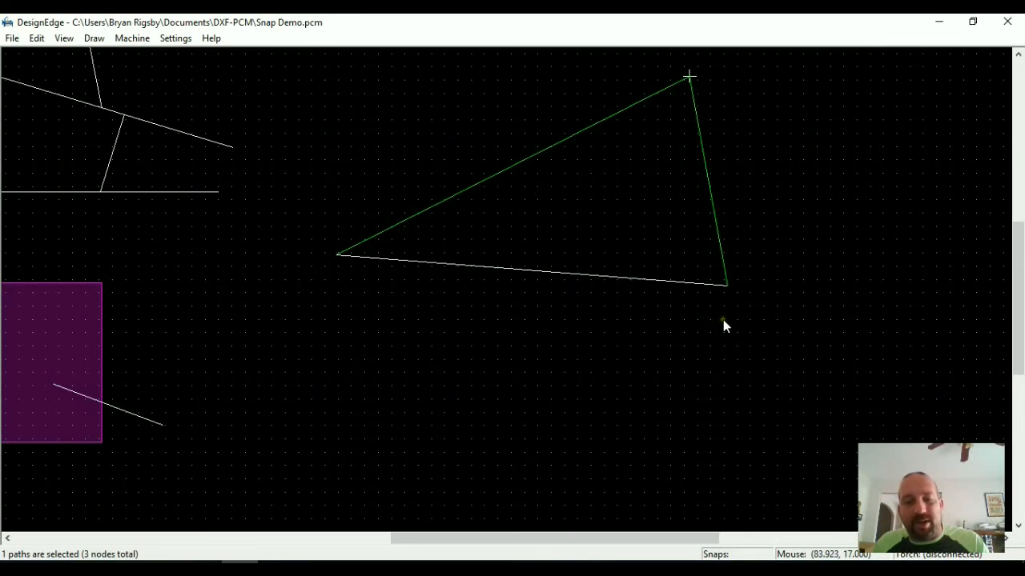
pyautogui.moveTo(578, 218); pyautogui.dragTo(483, 270, button='middle')
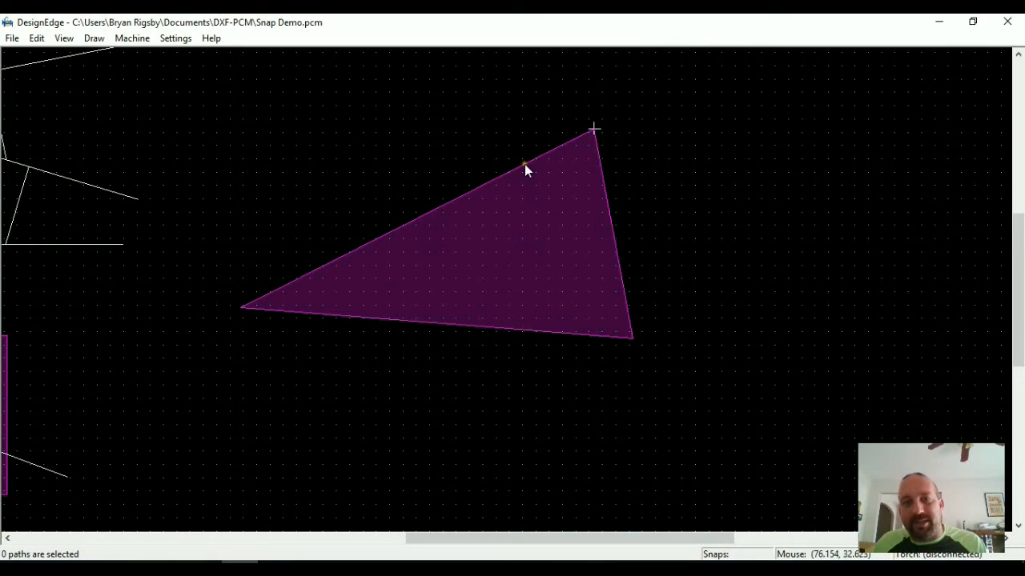
# Step: Delete the closed triangle together with the cross marker at its upper corner
pyautogui.moveTo(733, 94); pyautogui.dragTo(233, 429)
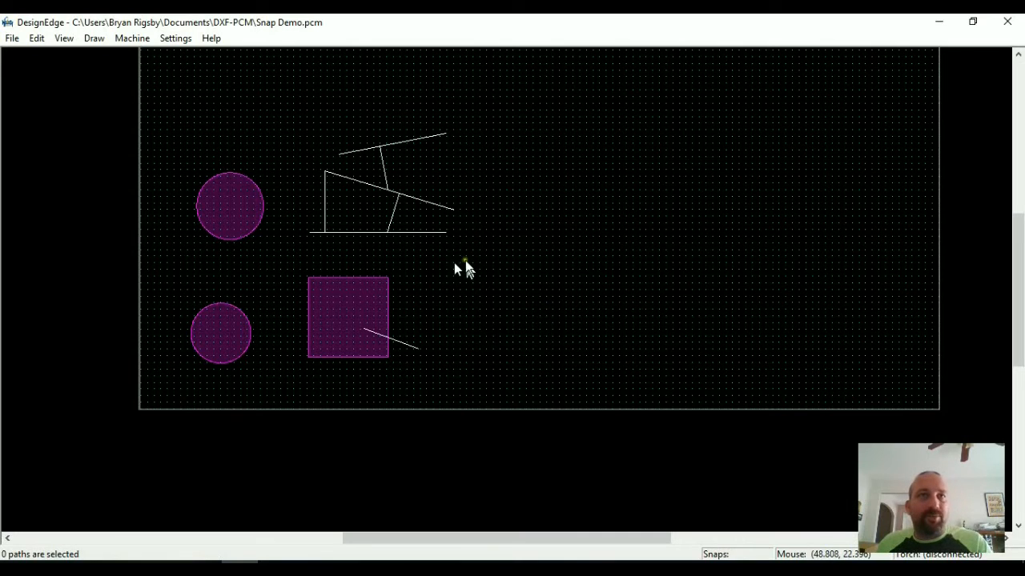
pyautogui.scroll(2, 413, 285)
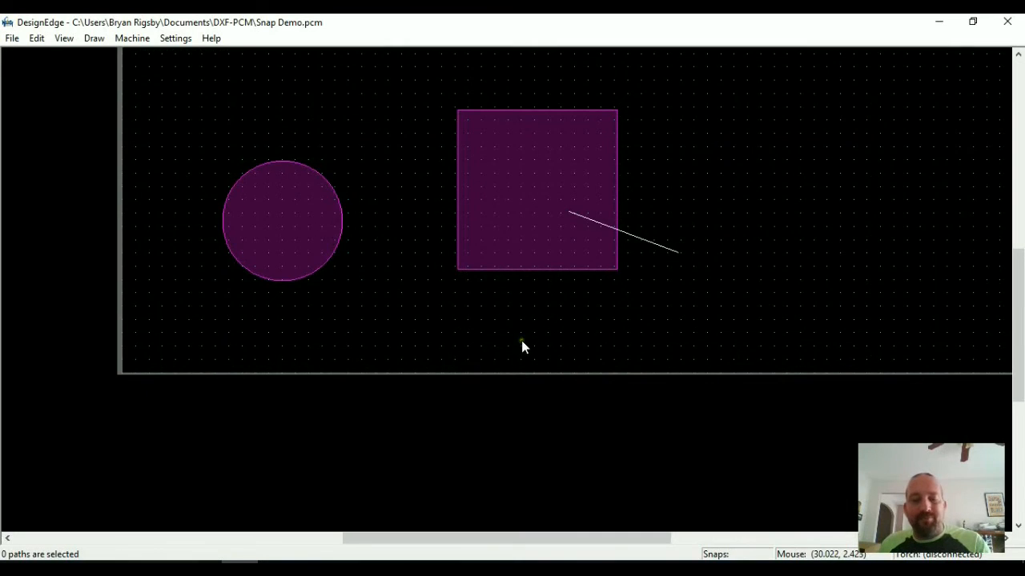
pyautogui.press('l')
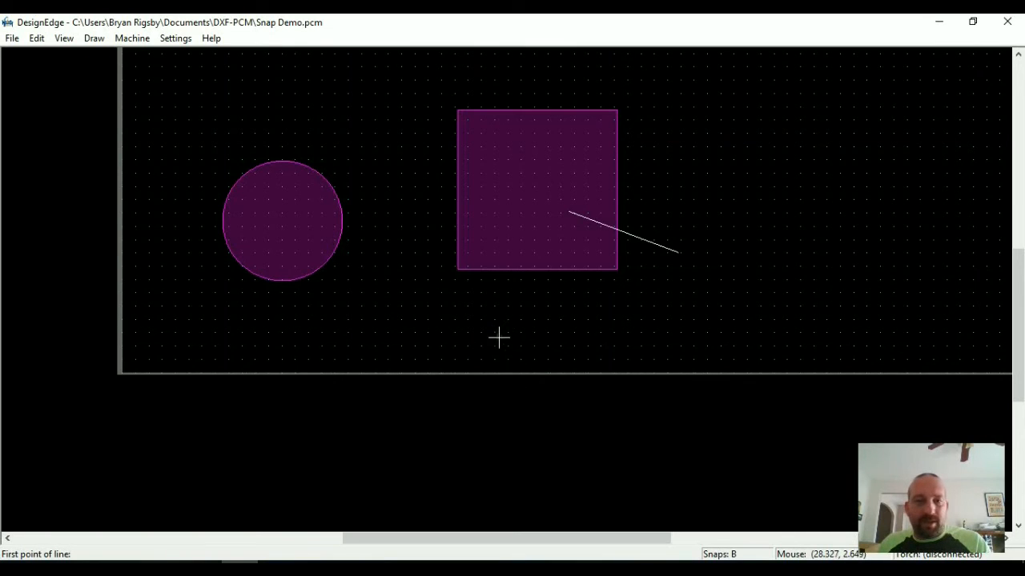
pyautogui.click(463, 370)
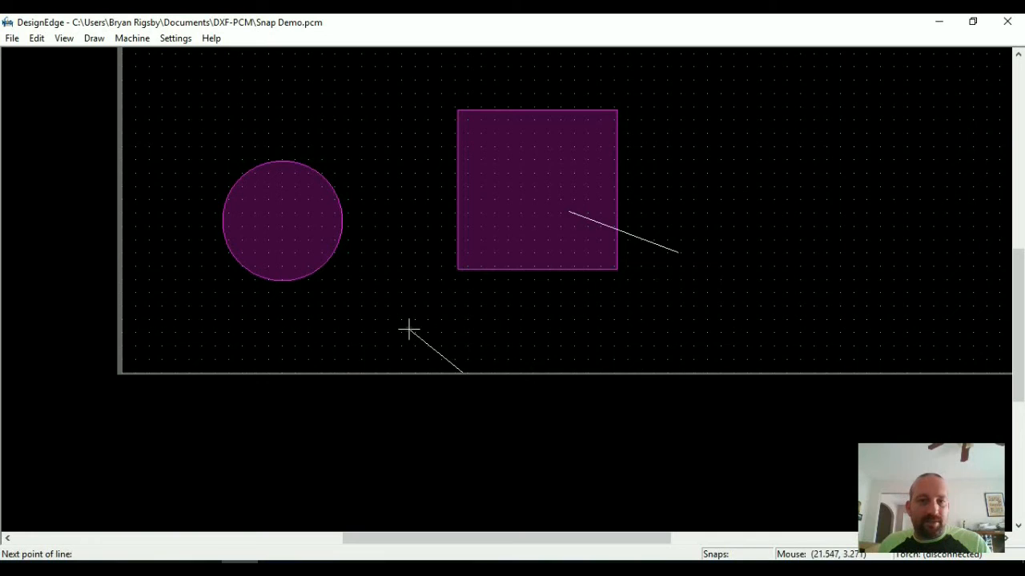
pyautogui.press('Escape')
# Step: Draw a line from the lower table border to the square's lower-left corner, snapping the end onto the corner
pyautogui.press('l')
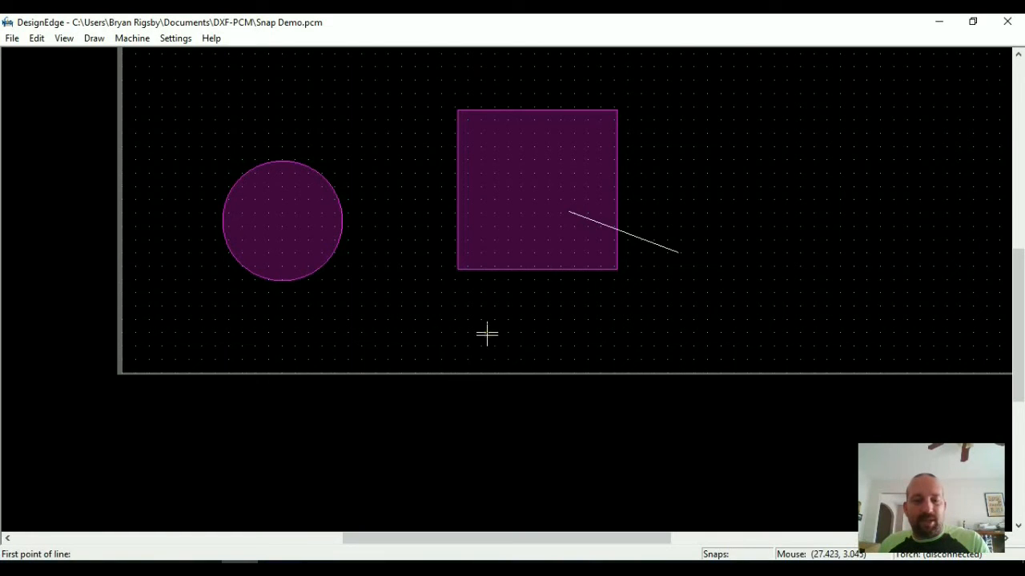
pyautogui.click(495, 371)
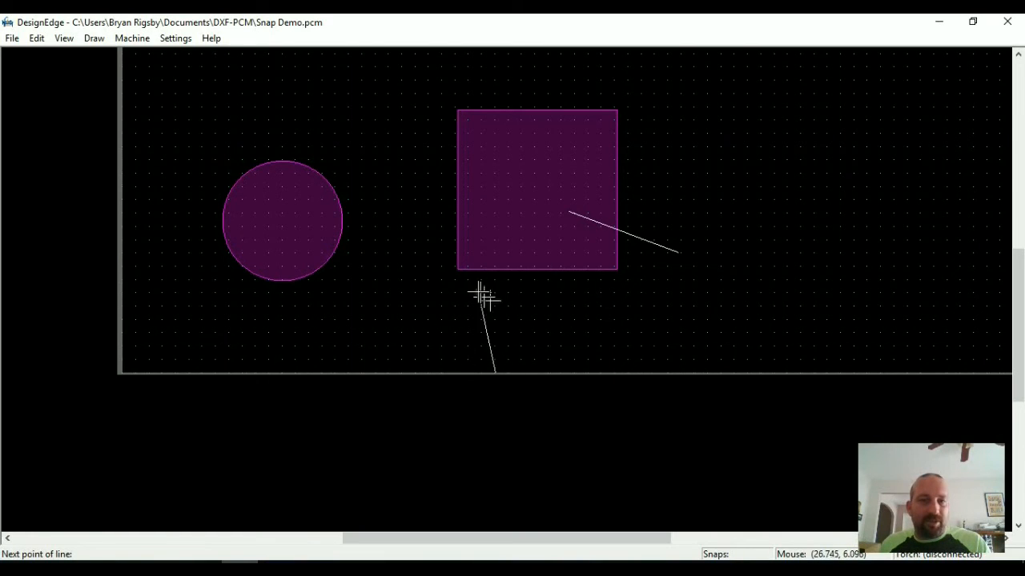
pyautogui.press('n')
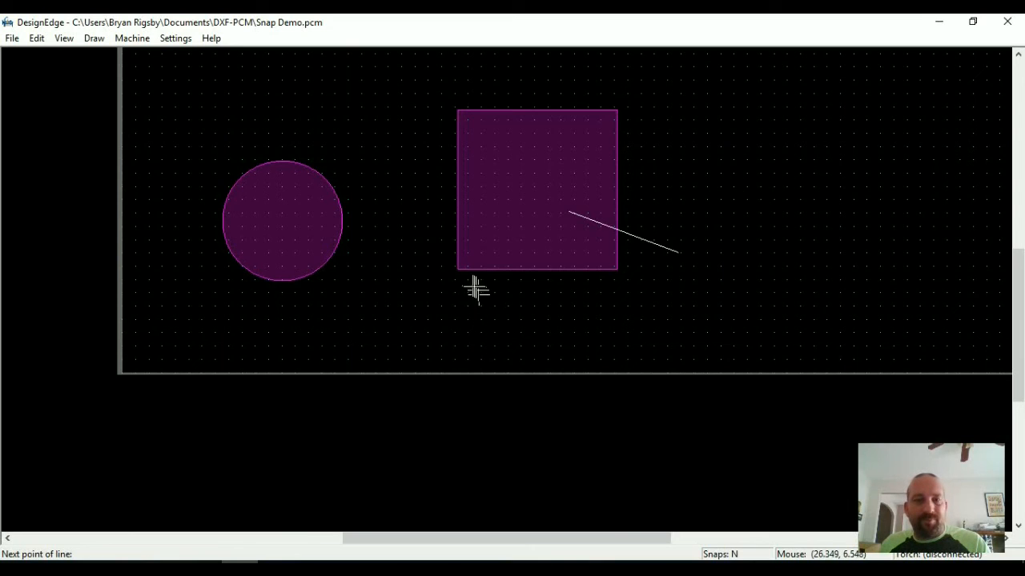
pyautogui.click(458, 269)
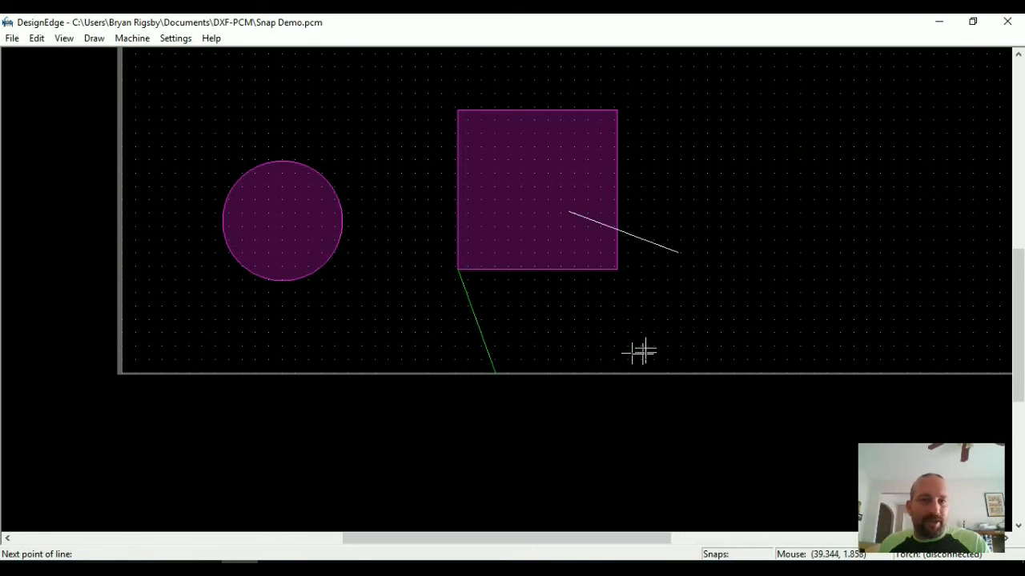
pyautogui.rightClick(709, 324)
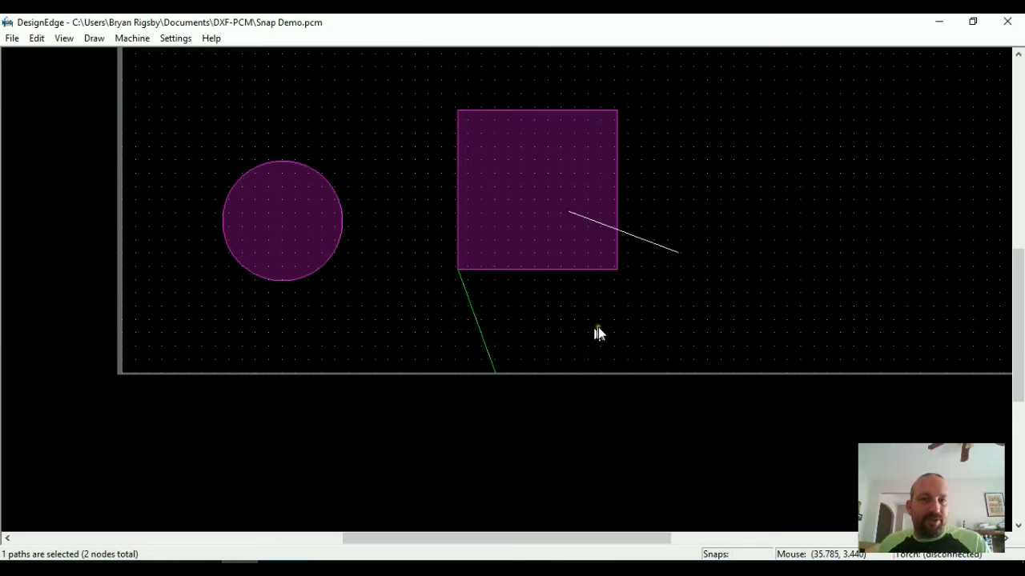
# Step: Delete the line below the square and move the lower circle into the empty space to the right of the square
pyautogui.press('Delete')
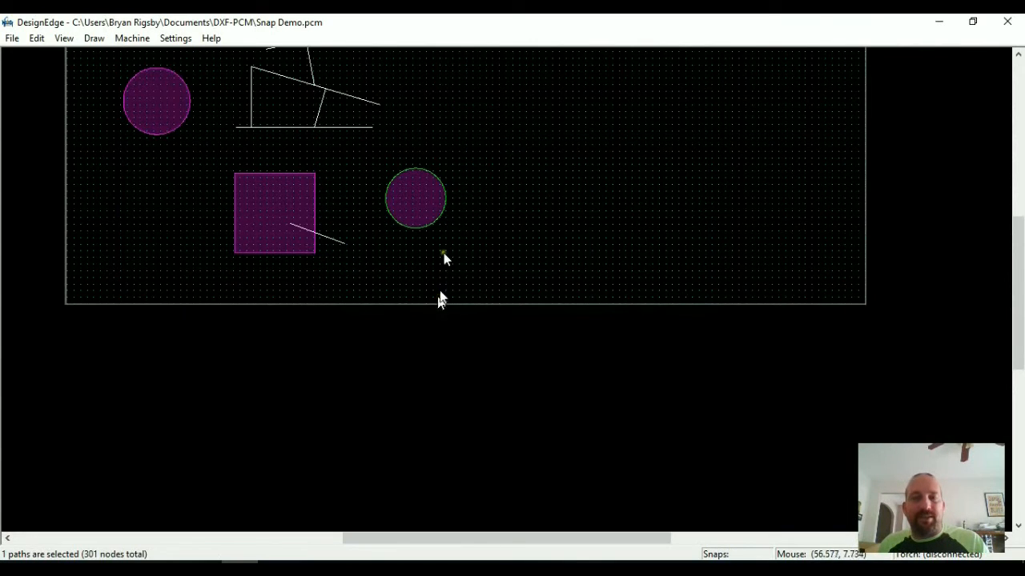
pyautogui.scroll(-1, 443, 253)
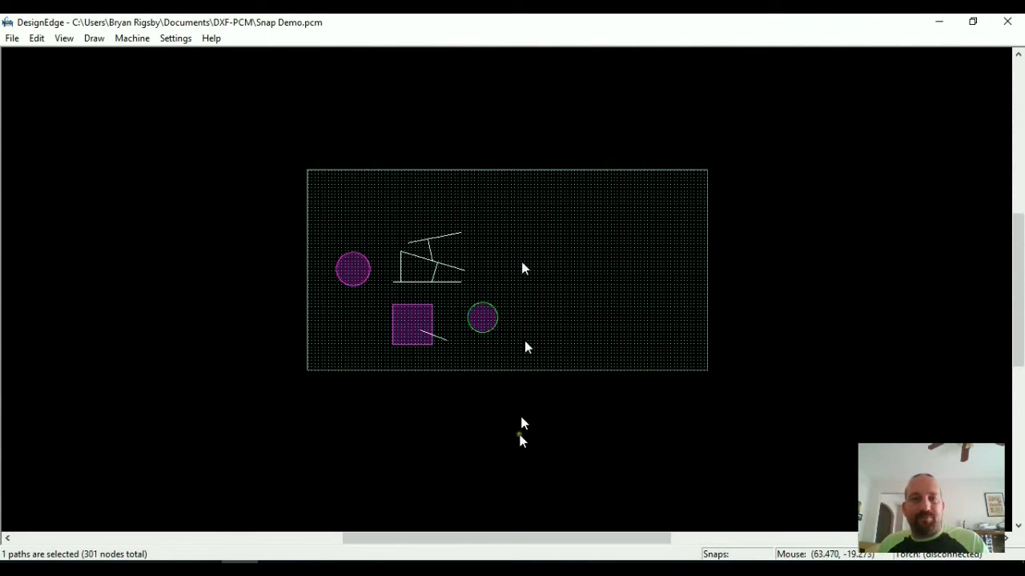
pyautogui.scroll(1, 501, 406)
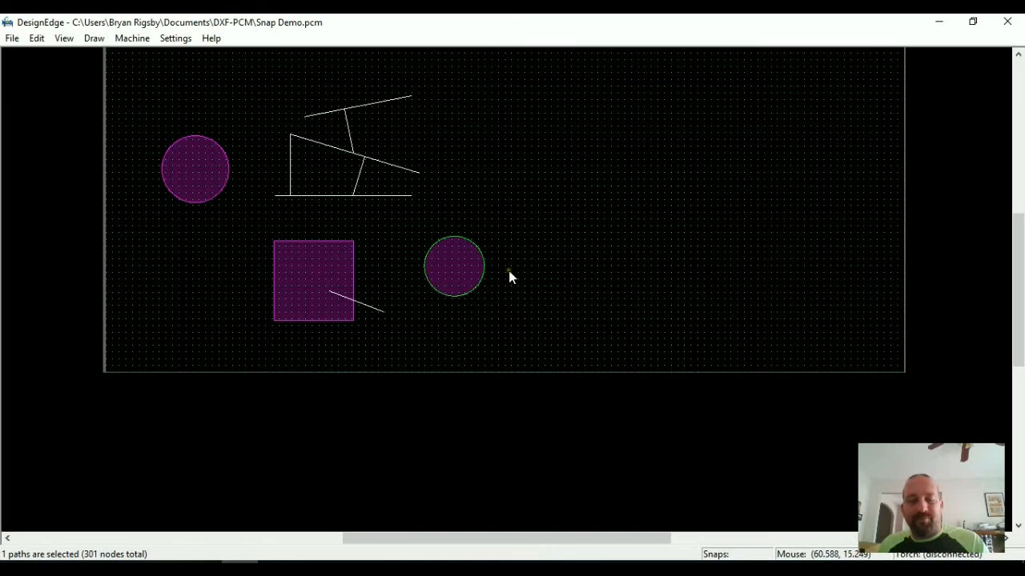
# Step: Draw a vertical line from the right side of the moved circle straight down to the lower table border, perpendicular to it
pyautogui.click(538, 291)
pyautogui.press('l')
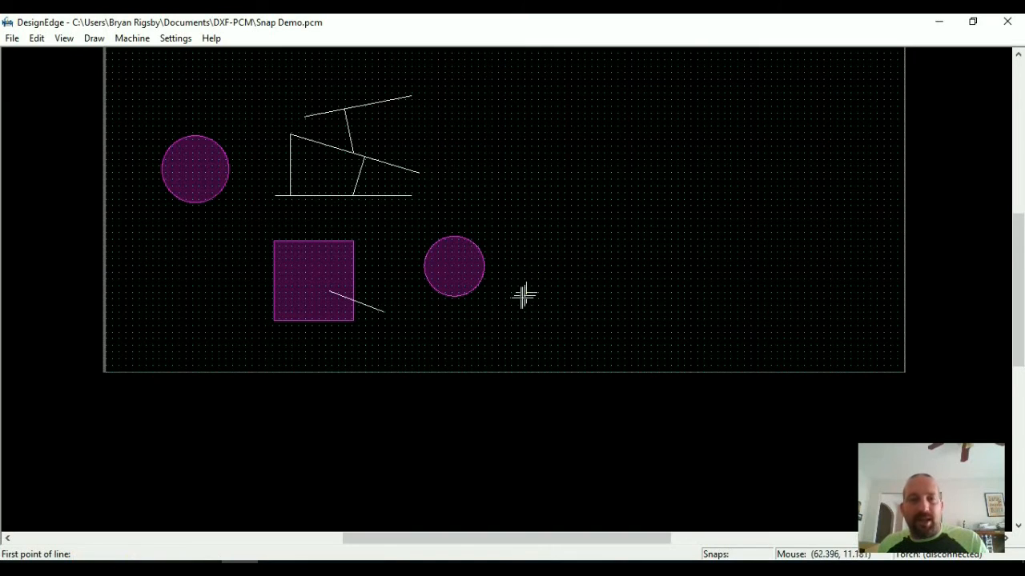
pyautogui.click(484, 268)
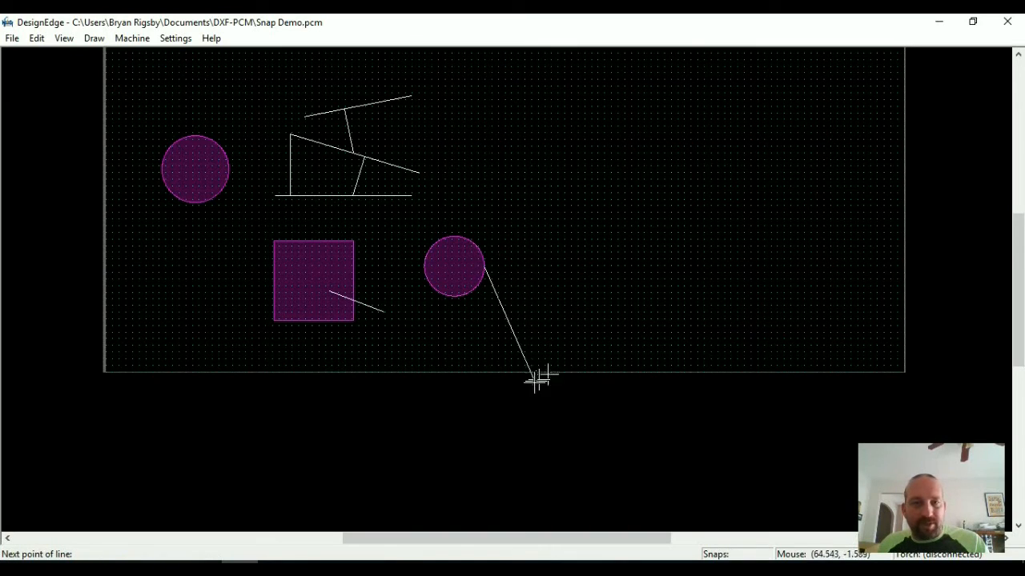
pyautogui.click(512, 373)
pyautogui.rightClick(533, 256)
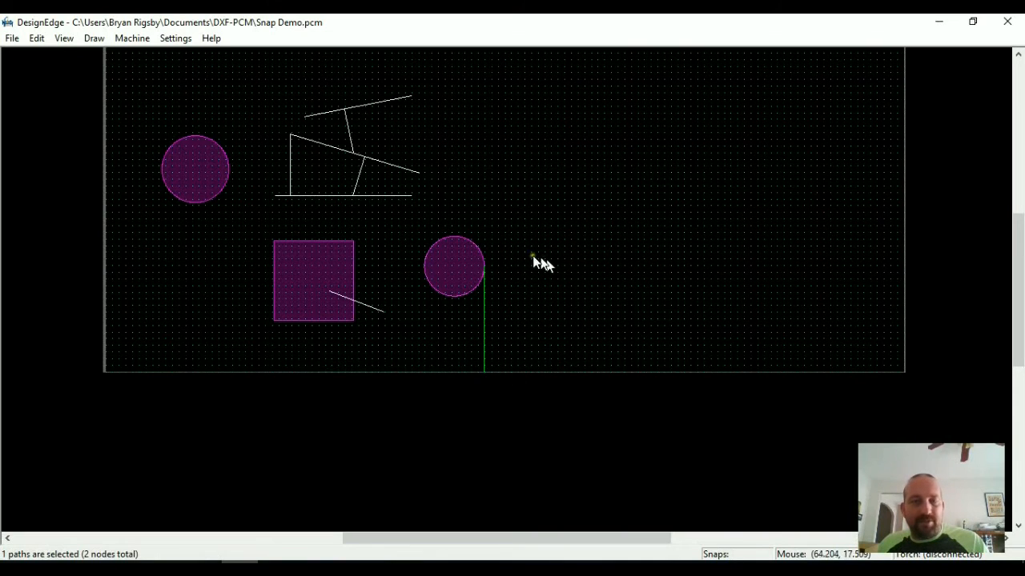
pyautogui.scroll(2, 521, 289)
pyautogui.scroll(-2, 550, 310)
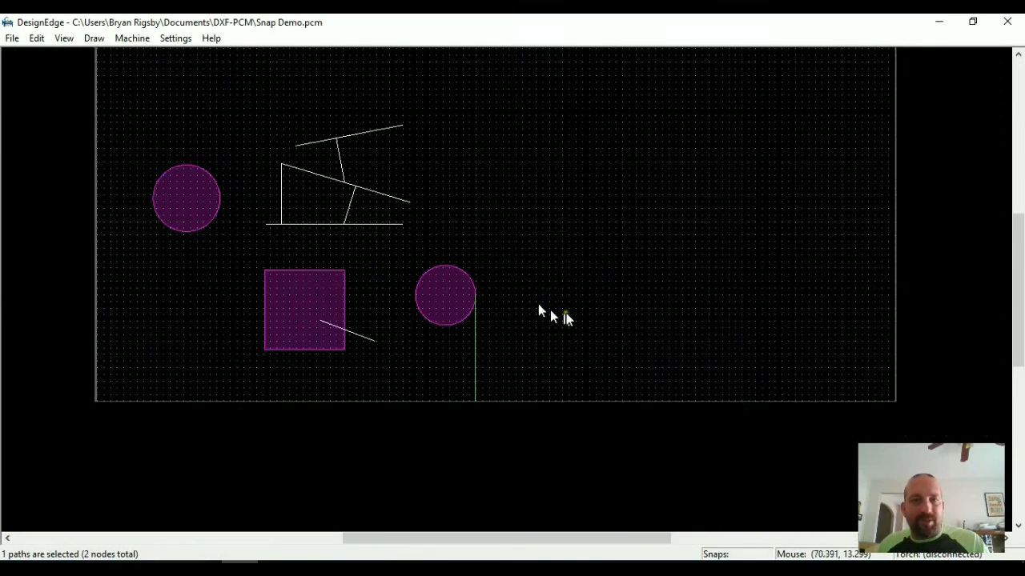
pyautogui.scroll(2, 364, 224)
# Step: Delete the vertical line running from the circle to the lower table border
pyautogui.click(430, 383)
pyautogui.scroll(-2, 445, 334)
pyautogui.click(457, 306)
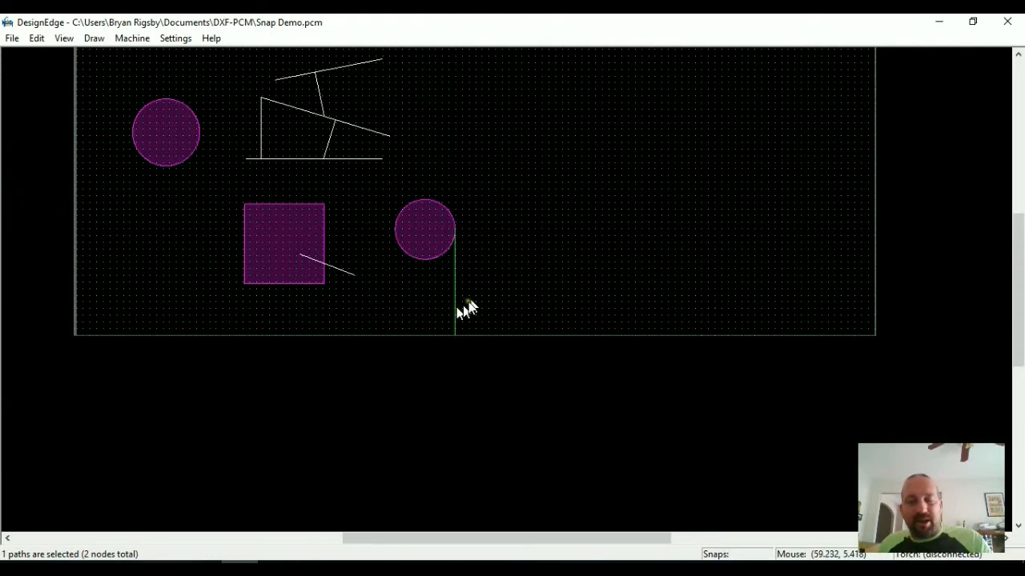
pyautogui.press('Delete')
pyautogui.click(413, 247)
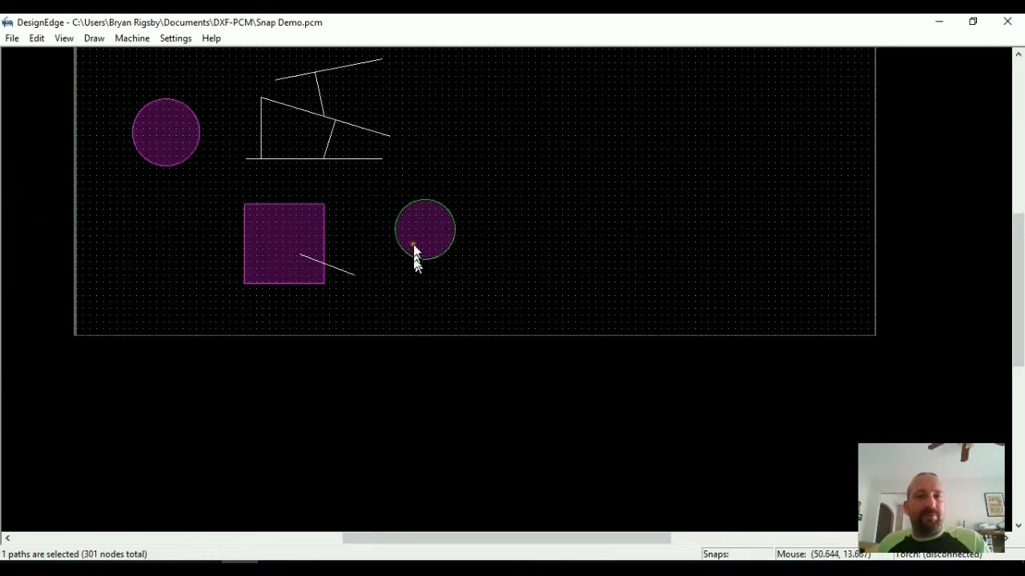
pyautogui.scroll(2, 413, 245)
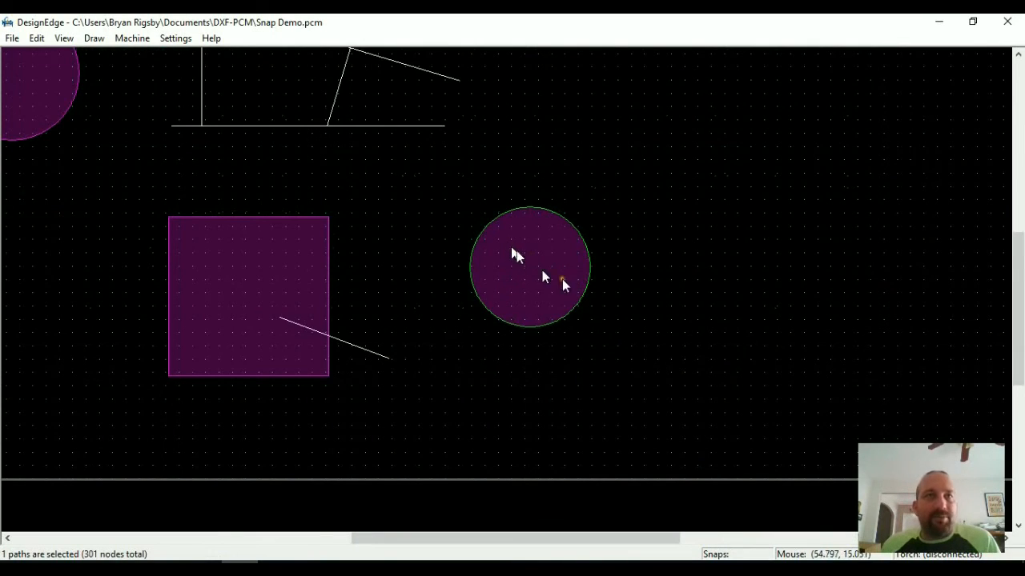
pyautogui.click(584, 347)
pyautogui.click(571, 312)
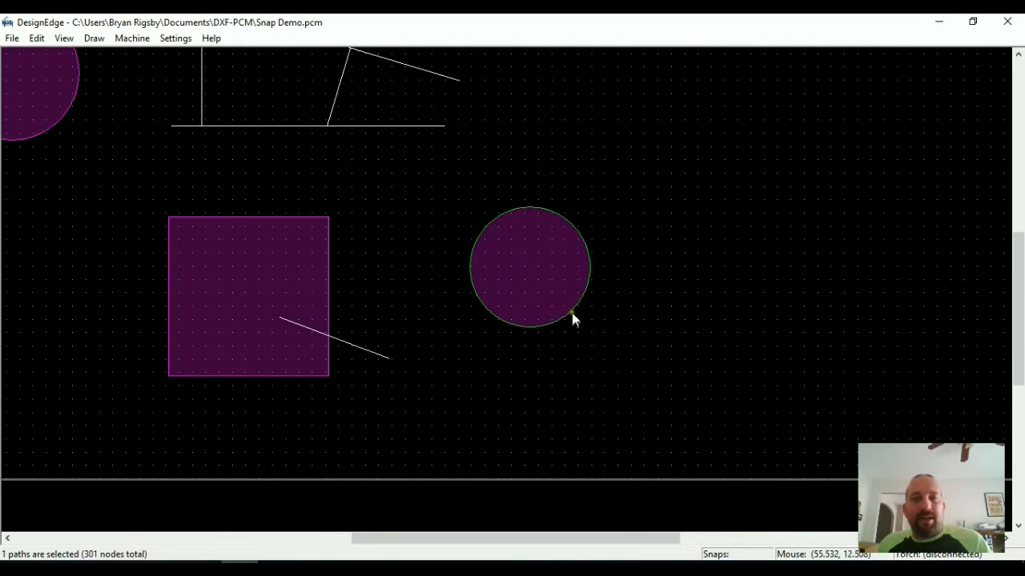
pyautogui.scroll(-2, 509, 296)
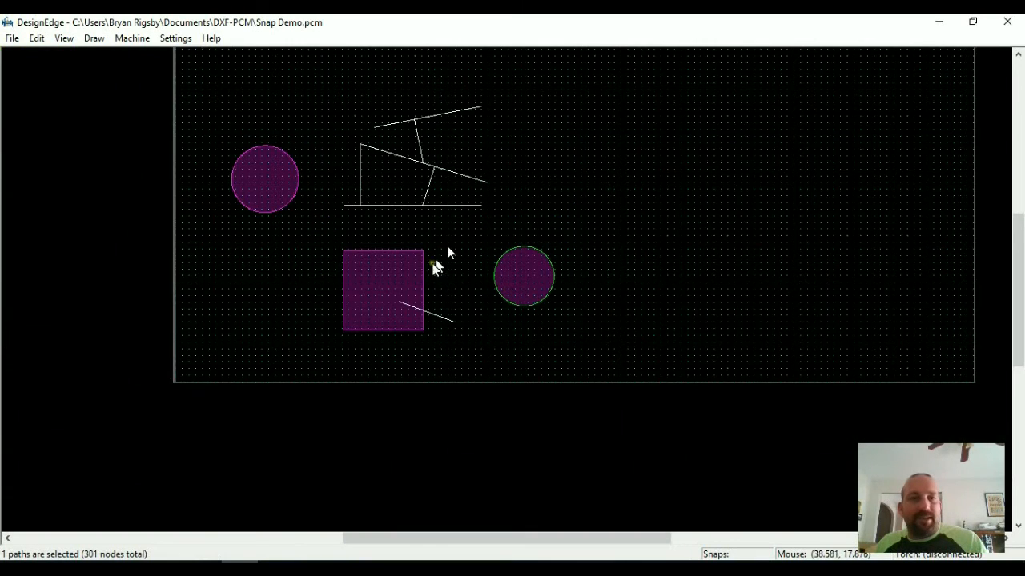
pyautogui.click(532, 300)
pyautogui.scroll(2, 522, 294)
pyautogui.click(631, 254)
pyautogui.scroll(-2, 512, 288)
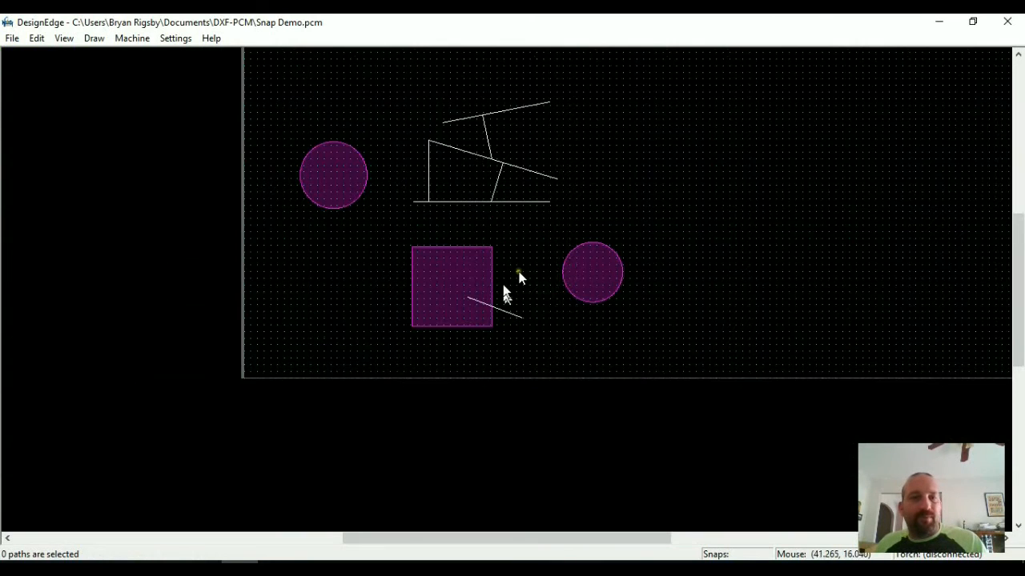
# Step: Move the circle beside the square onto the upper-left circle so that the two overlap
pyautogui.click(580, 303)
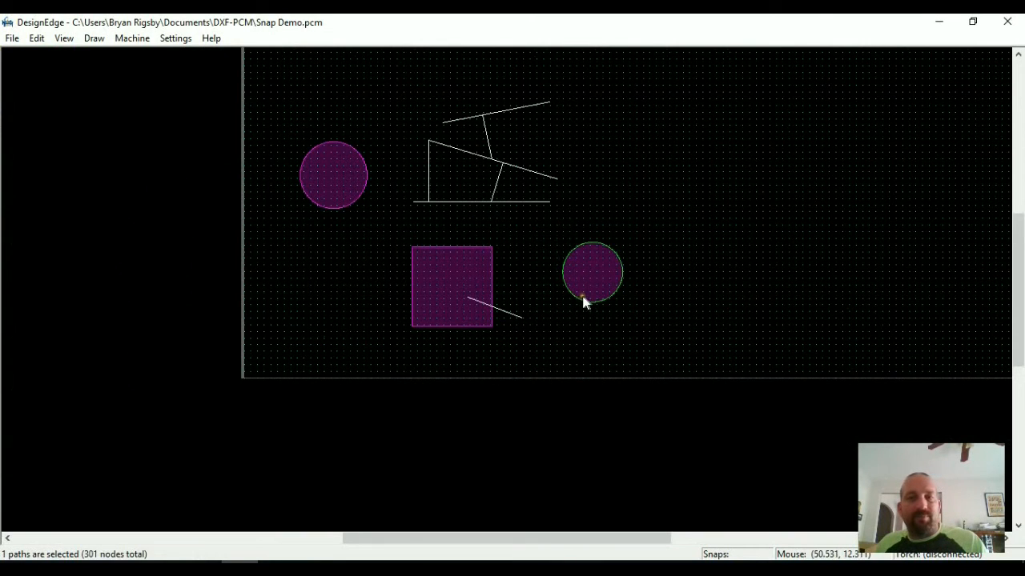
pyautogui.click(313, 192)
pyautogui.scroll(1, 317, 187)
# Step: Trim away the inner arcs where the two circles overlap and join the remaining outlines into one closed path
pyautogui.press('t')
pyautogui.click(530, 257)
pyautogui.click(460, 267)
pyautogui.click(471, 269)
pyautogui.press('Escape')
pyautogui.press('c')
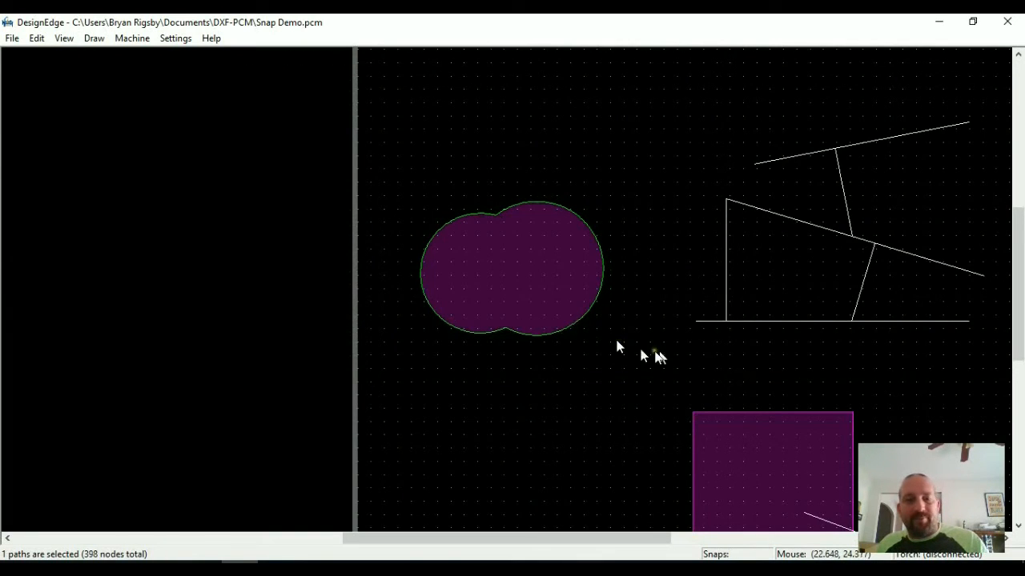
# Step: Measure the merged circle shape's length, area and center of mass
pyautogui.press('m')
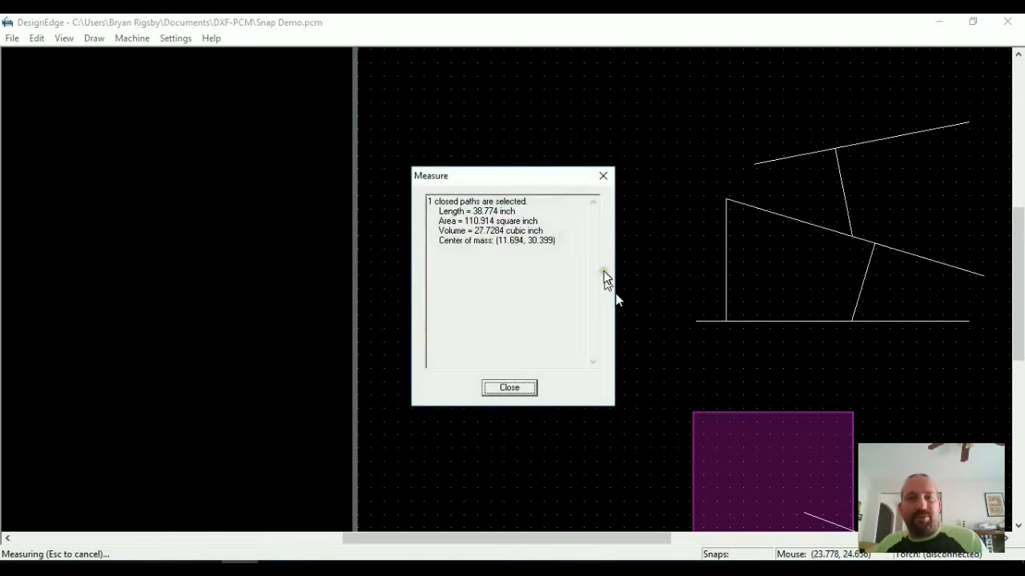
pyautogui.click(507, 385)
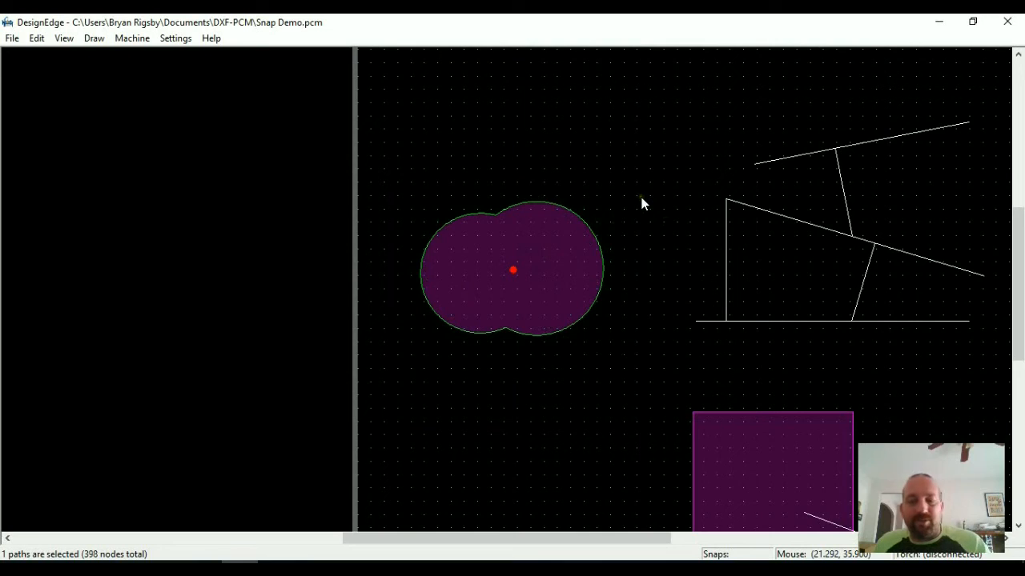
# Step: Try to draw a line starting from the merged shape's center of mass, and abandon it
pyautogui.press('l')
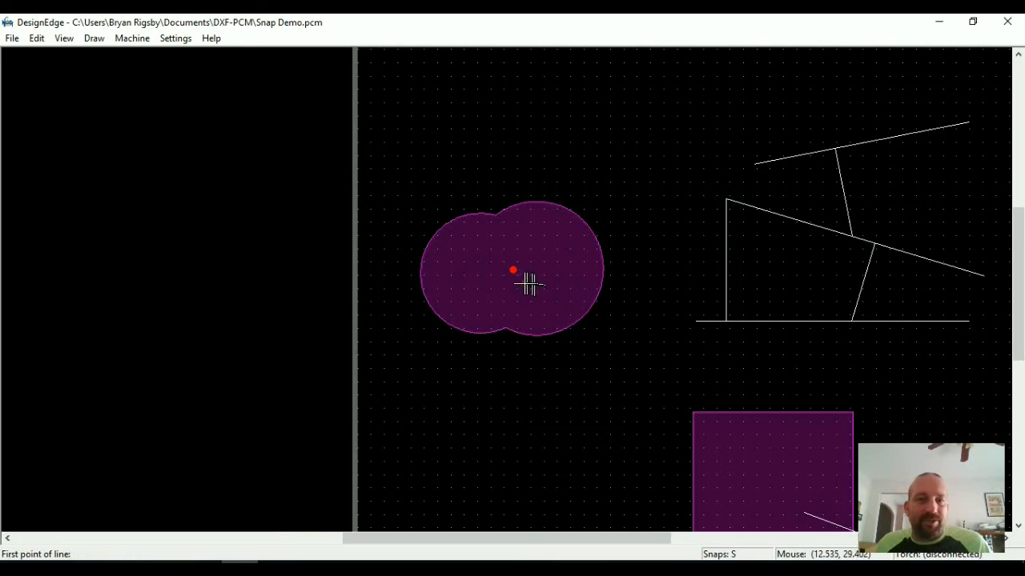
pyautogui.click(606, 278)
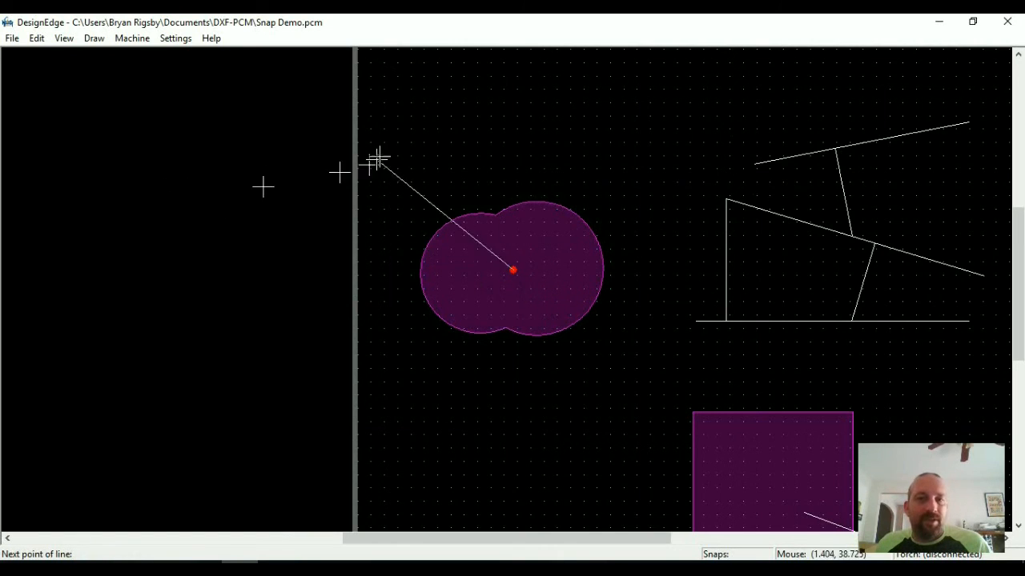
pyautogui.press('Escape')
# Step: Try to draw a line starting from the intersection of the square's edge and the short slanted line, and abandon it
pyautogui.scroll(-4, 508, 309)
pyautogui.scroll(2, 574, 364)
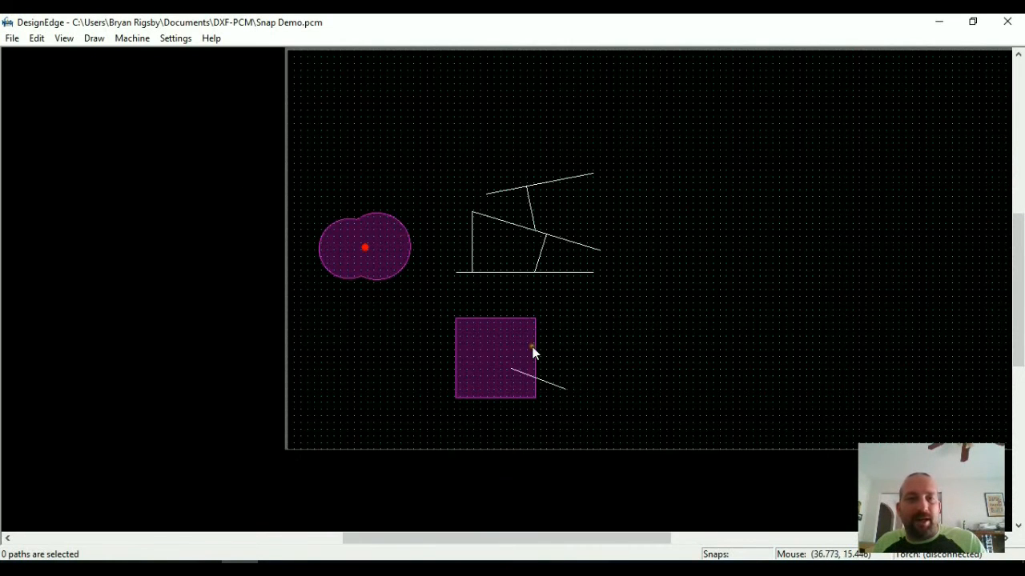
pyautogui.scroll(2, 573, 353)
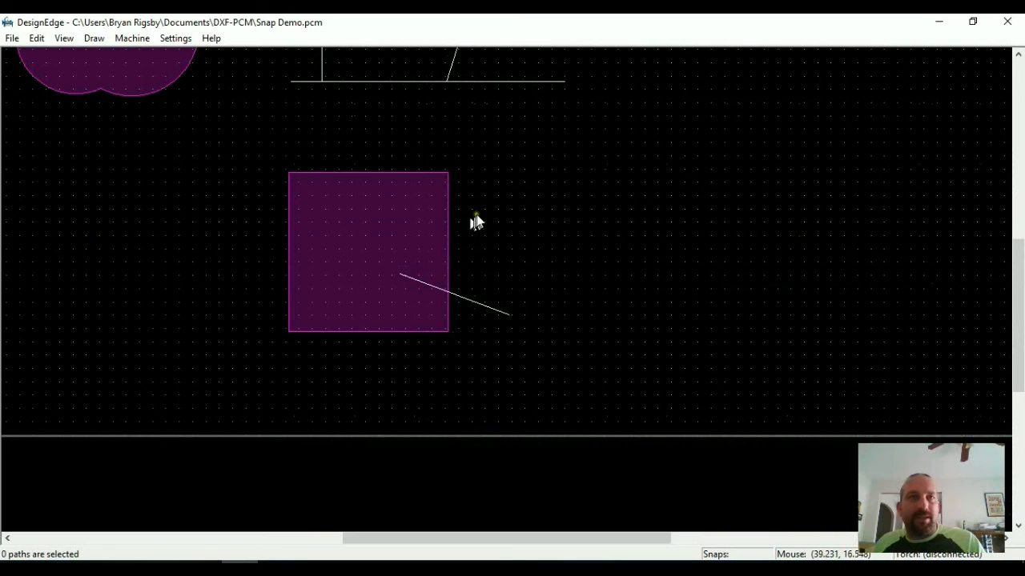
pyautogui.press('l')
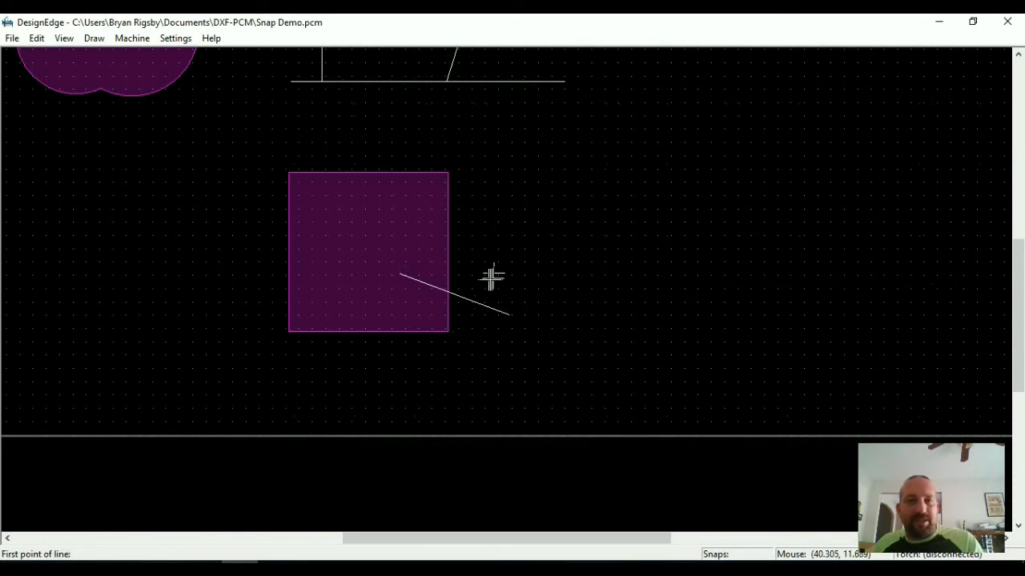
pyautogui.click(449, 286)
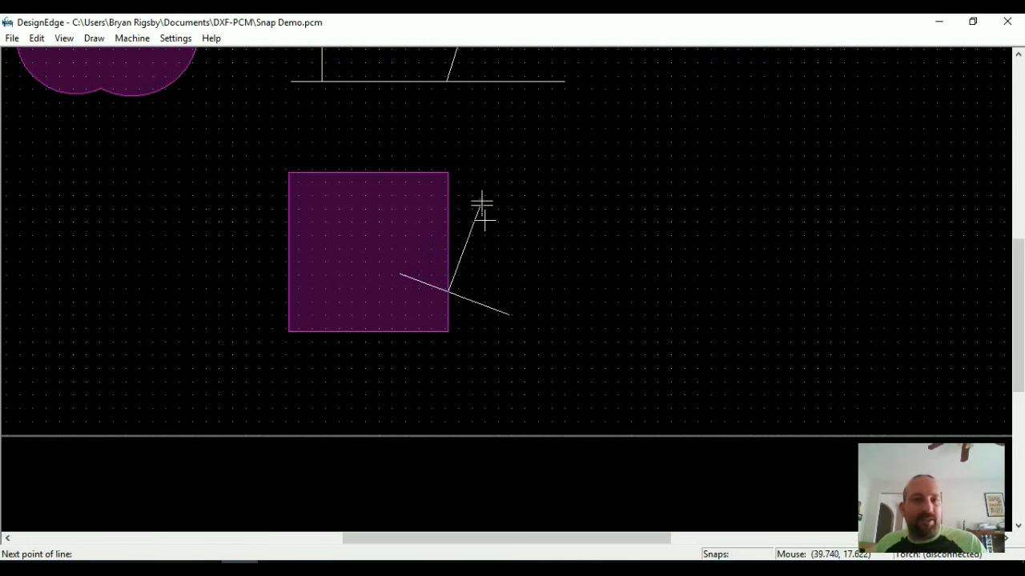
pyautogui.press('Escape')
# Step: Move the square by its center onto the leftmost quadrant point of the merged circle shape
pyautogui.scroll(-2, 513, 231)
pyautogui.scroll(2, 451, 270)
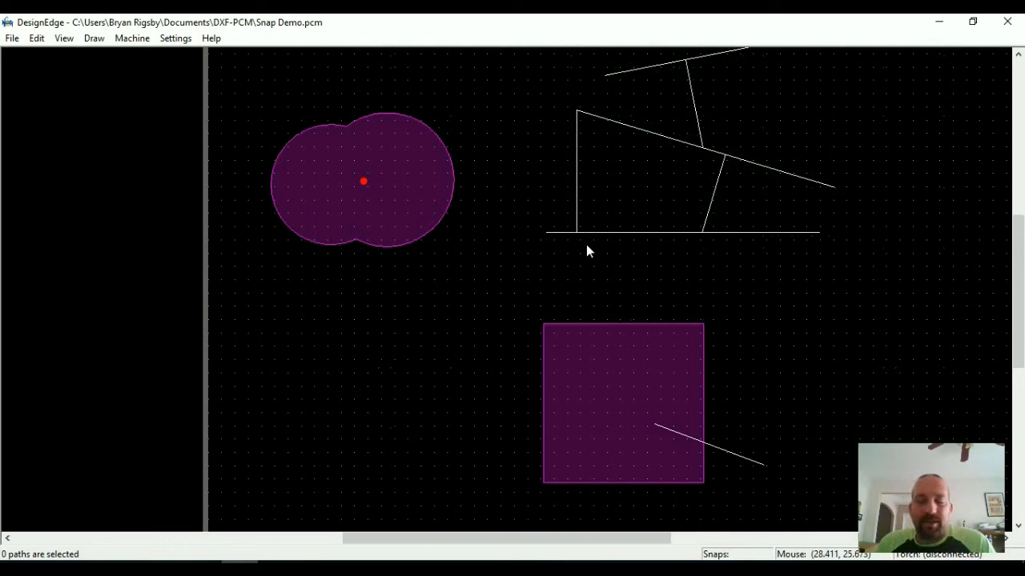
pyautogui.click(643, 346)
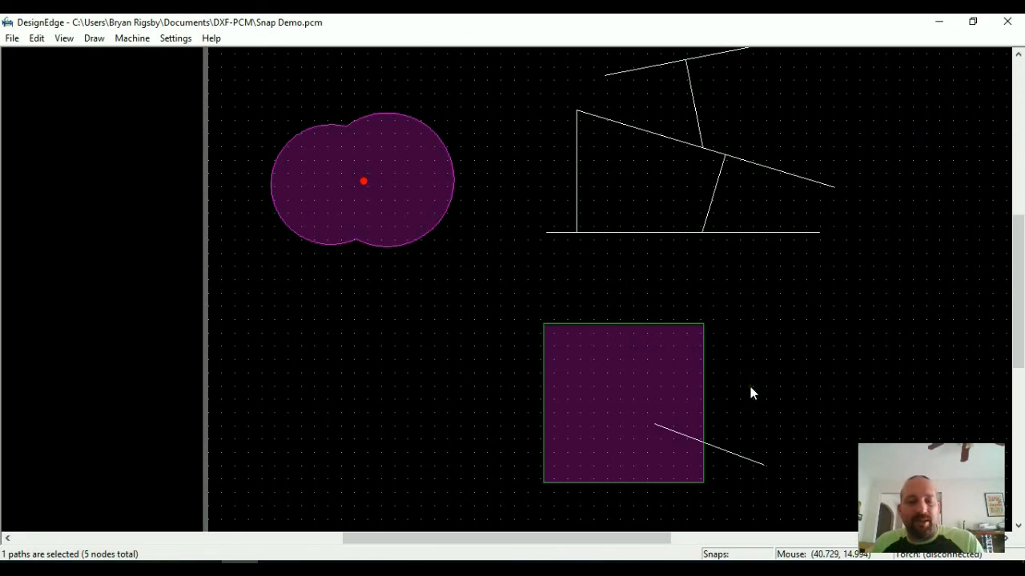
pyautogui.press('m')
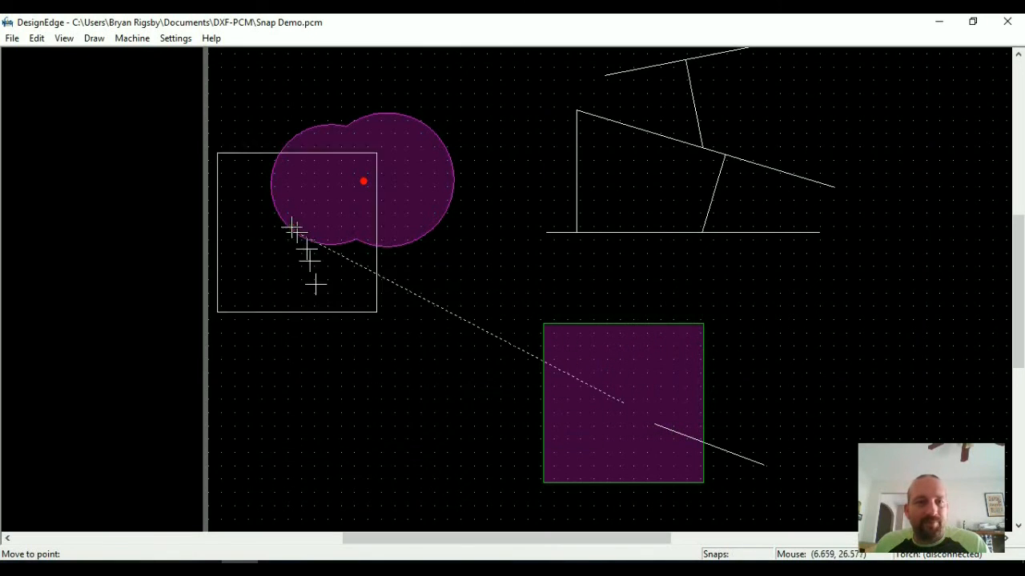
pyautogui.click(271, 178)
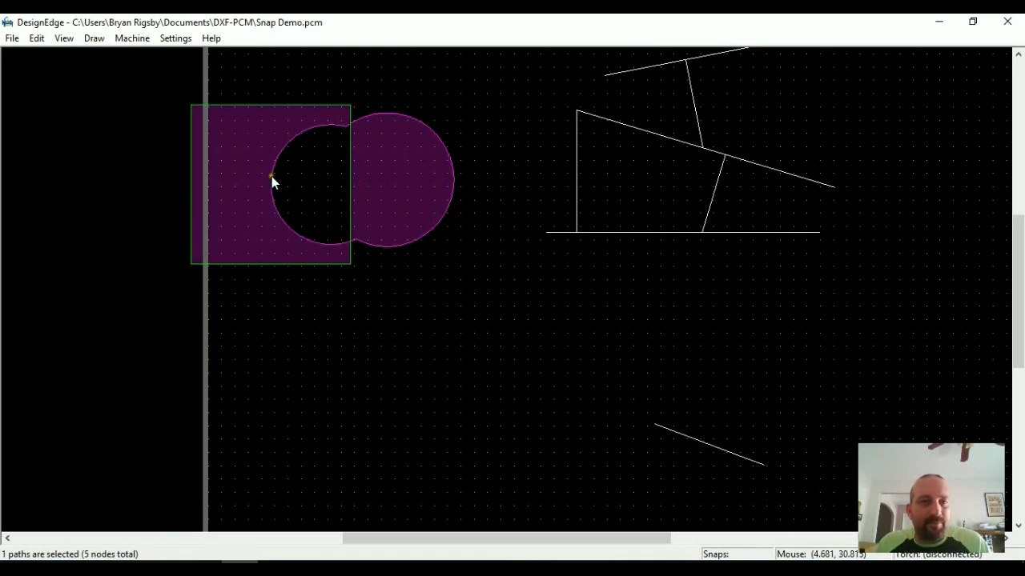
pyautogui.click(529, 303)
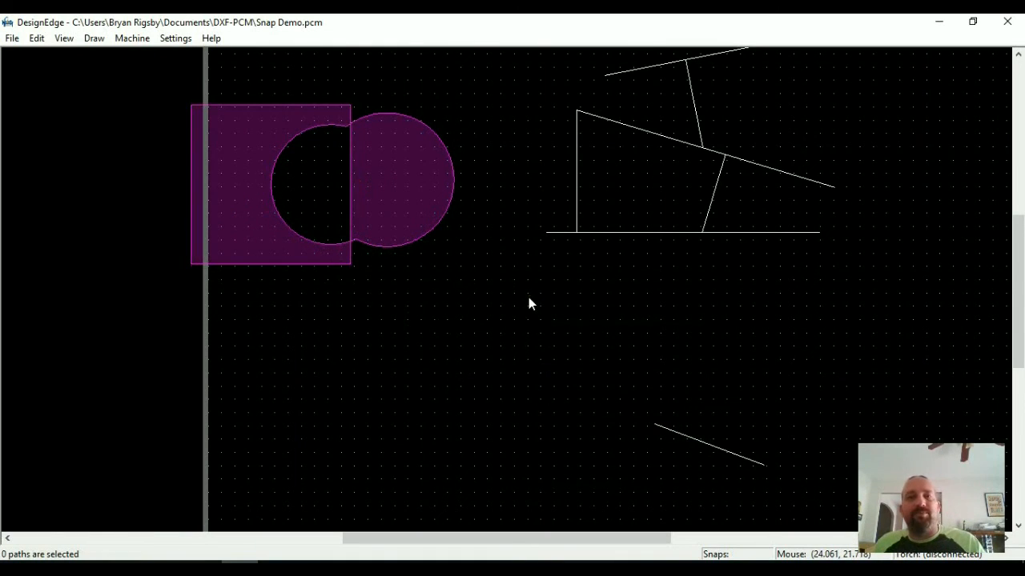
# Step: Try to draw a line from a point below the merged circle shape with ortho snap (O) on, and abandon it
pyautogui.scroll(-3, 552, 291)
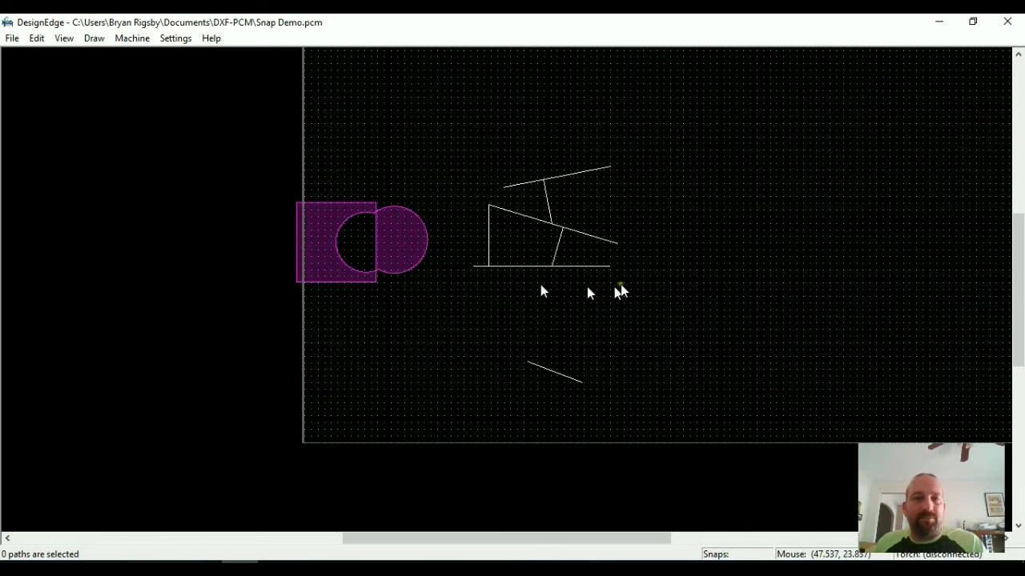
pyautogui.scroll(1, 402, 289)
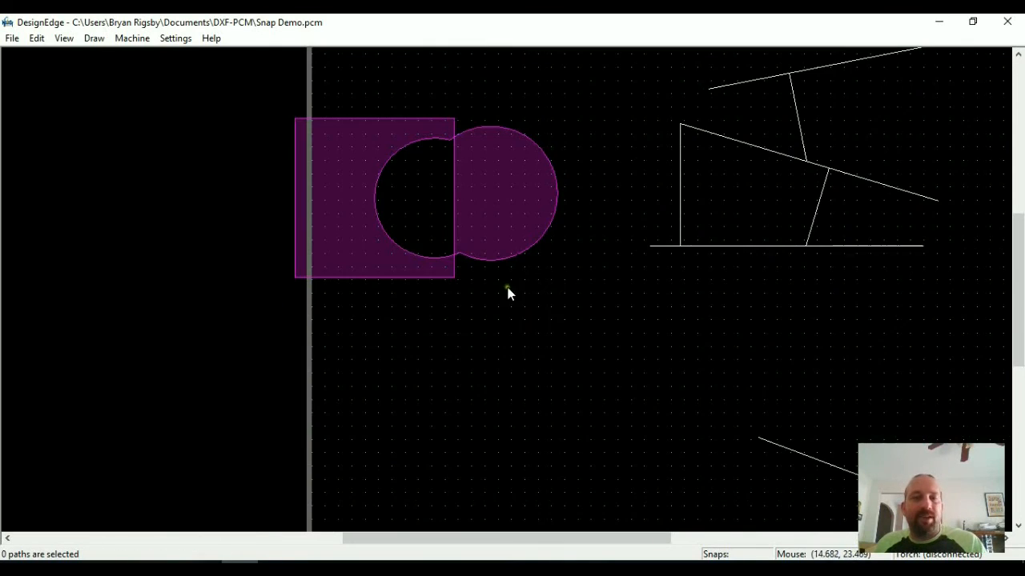
pyautogui.press('l')
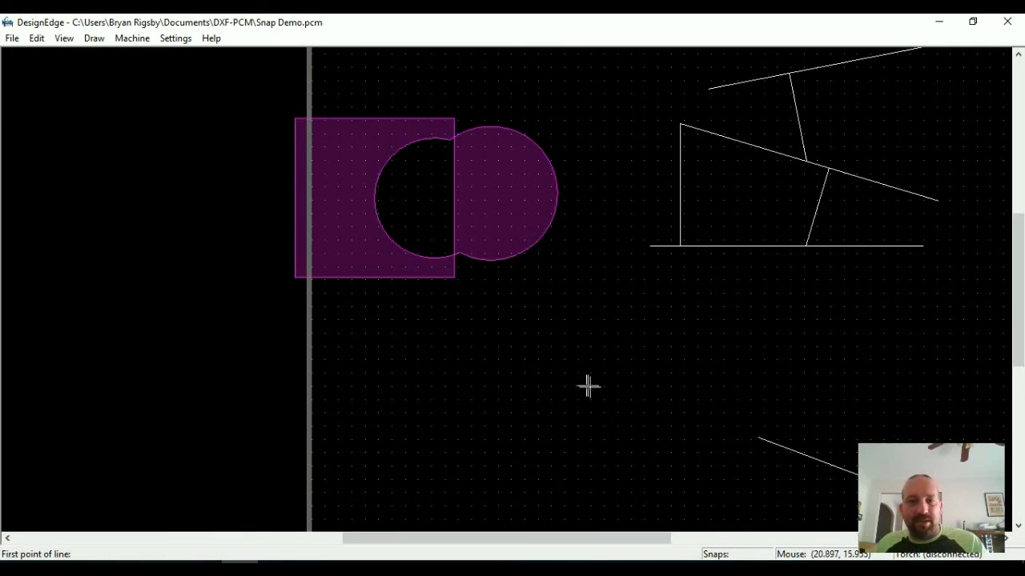
pyautogui.press('g')
pyautogui.click(591, 385)
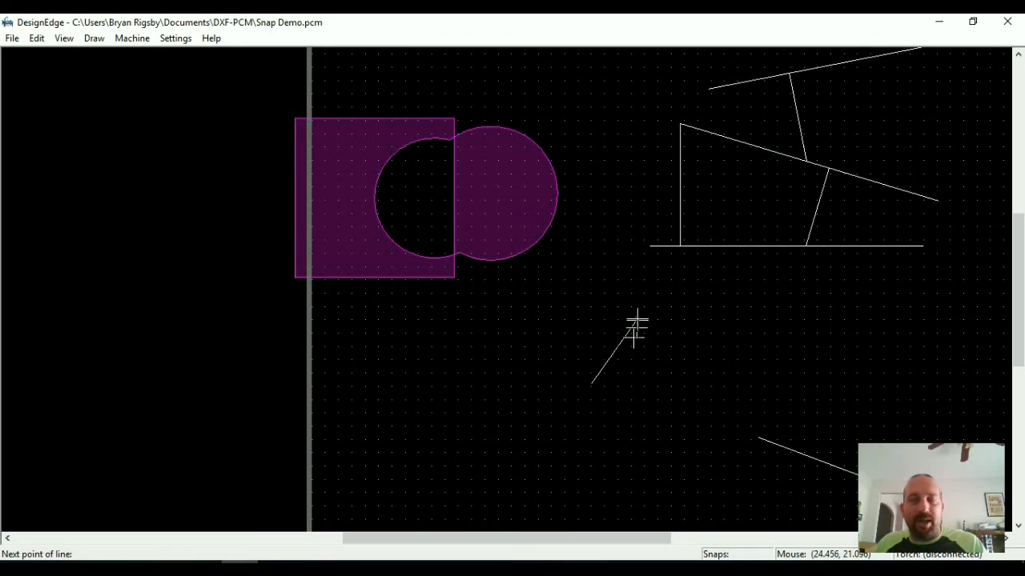
pyautogui.scroll(1, 636, 346)
pyautogui.press('o')
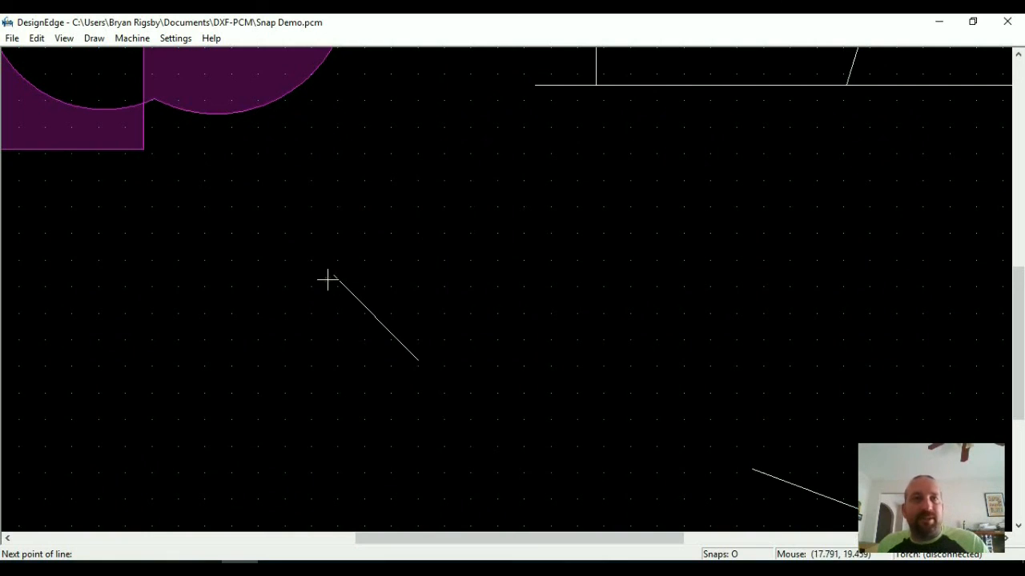
pyautogui.press('Escape')
# Step: Try to draw a line starting from a grid dot with grid snap (G) on, and abandon it
pyautogui.scroll(1, 409, 334)
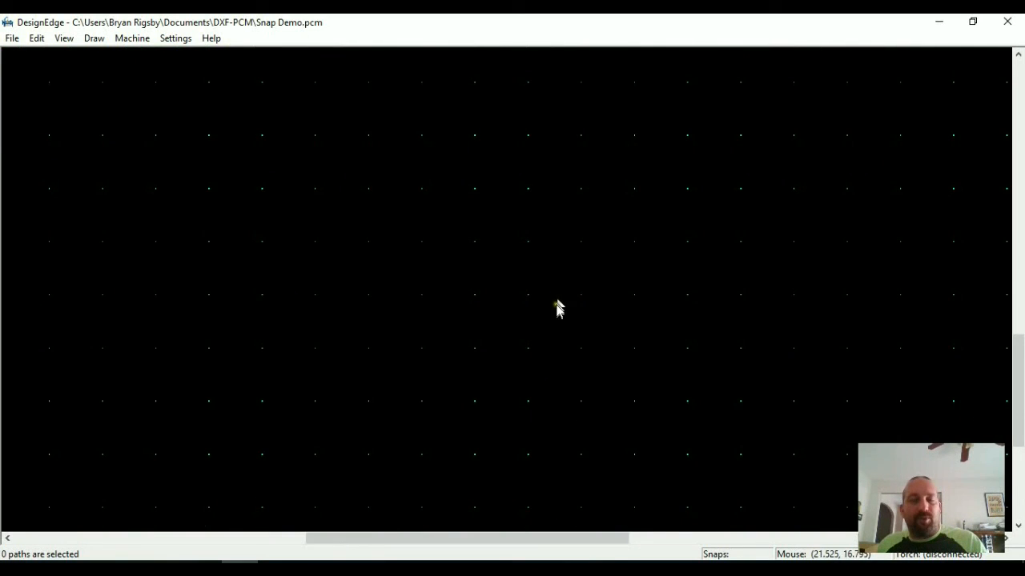
pyautogui.scroll(1, 536, 279)
pyautogui.scroll(1, 496, 258)
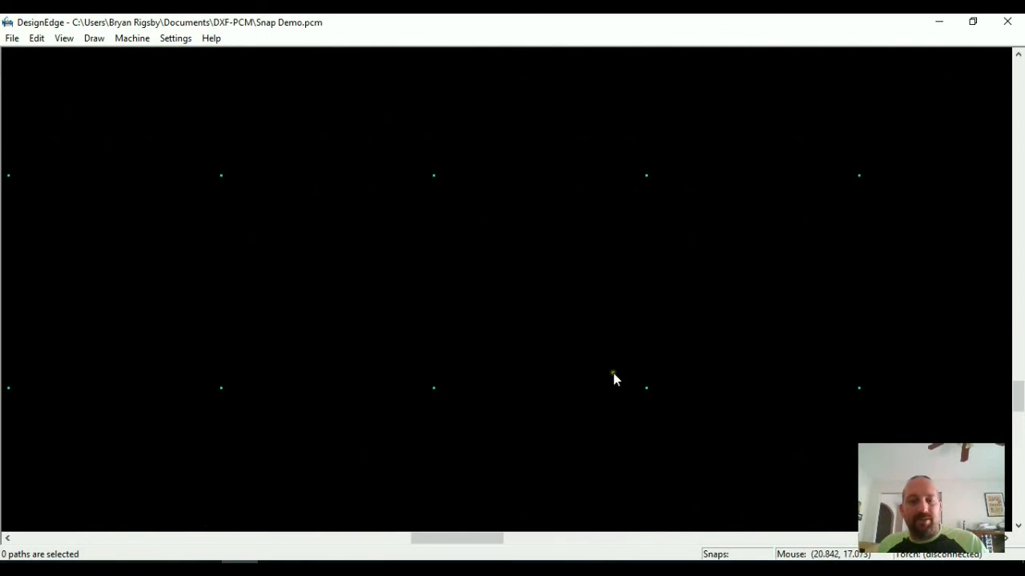
pyautogui.press('l')
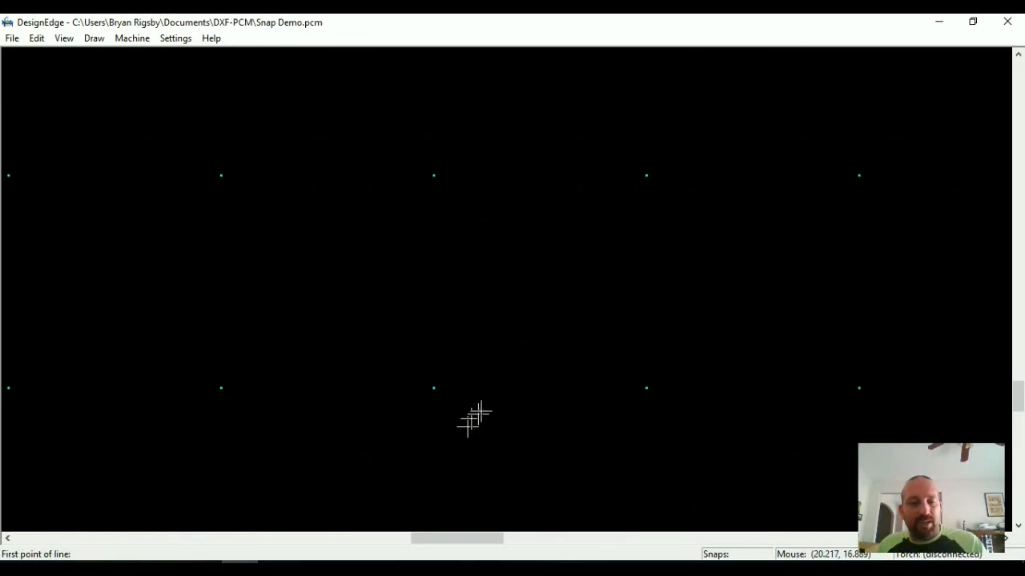
pyautogui.click(435, 389)
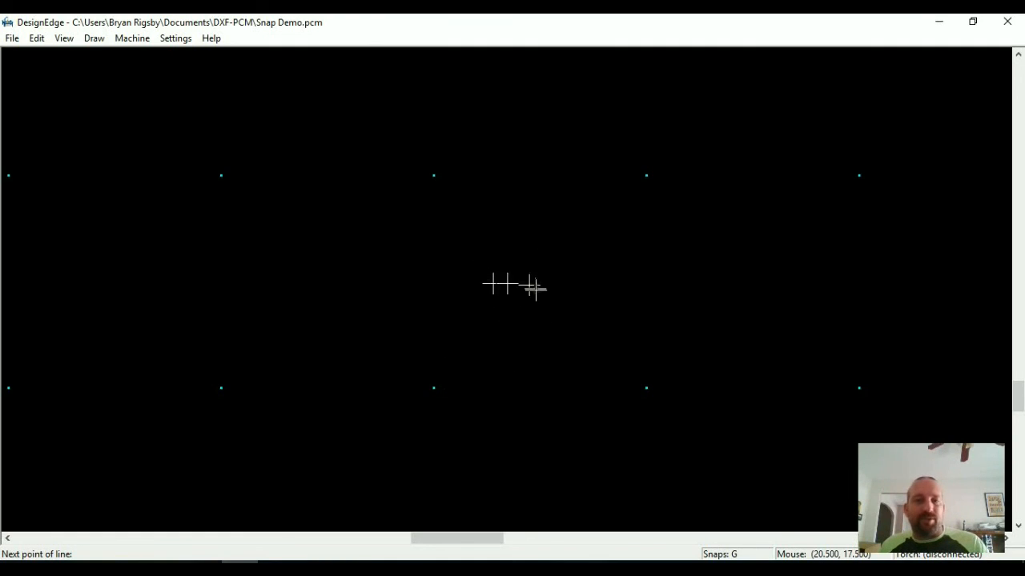
pyautogui.press('Escape')
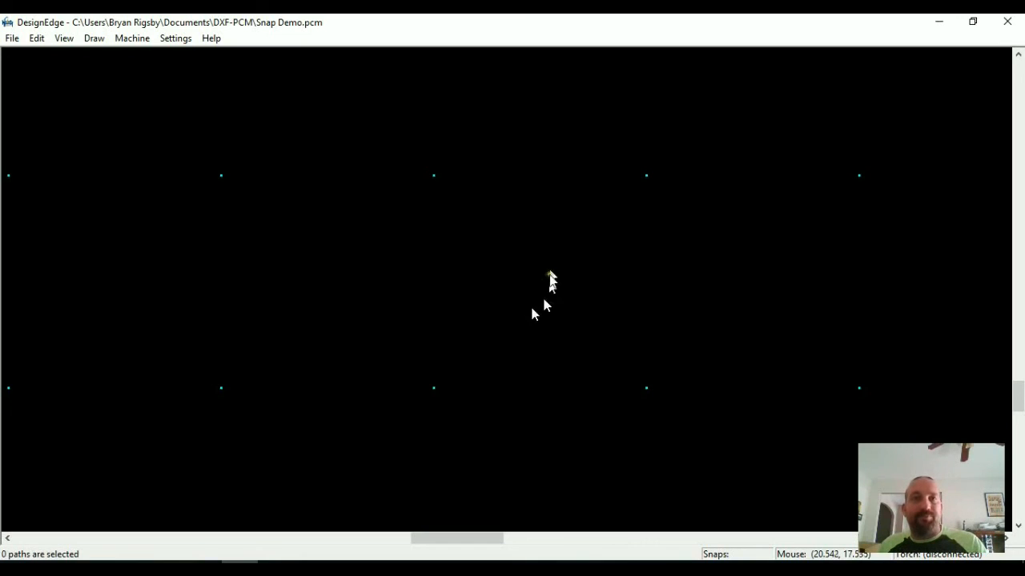
pyautogui.scroll(-6, 510, 291)
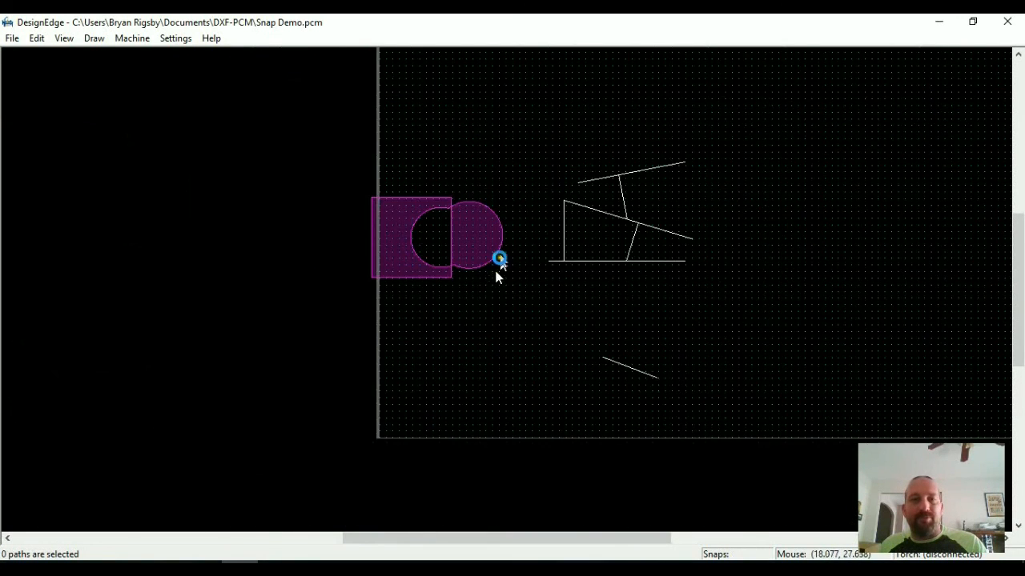
pyautogui.scroll(2, 708, 301)
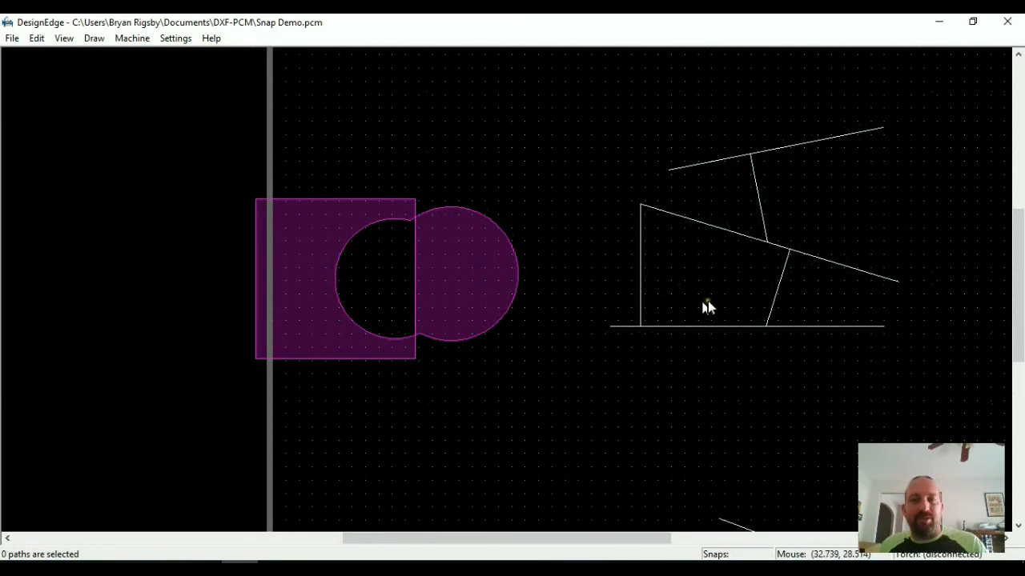
pyautogui.click(332, 208)
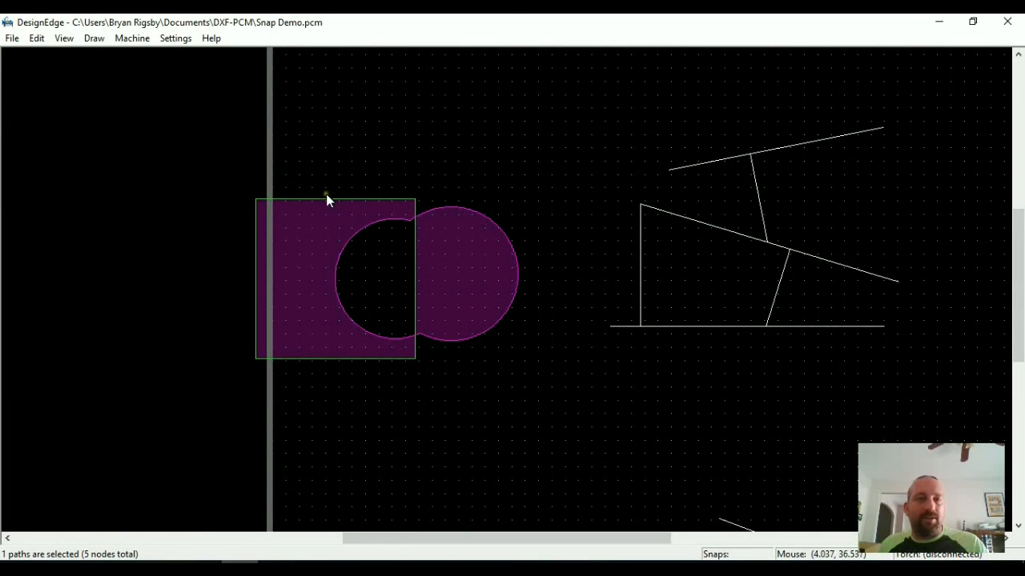
pyautogui.click(598, 411)
pyautogui.scroll(-1, 768, 381)
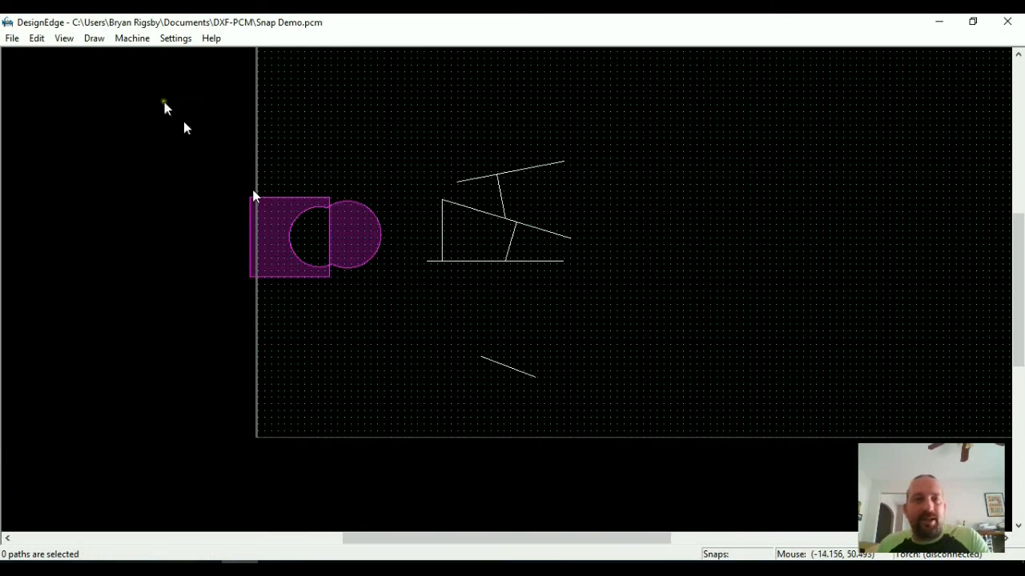
# Step: Try to rotate the short slanted line about its lower endpoint with ortho snap (O) toggled on and off, and abandon the rotation
pyautogui.click(183, 40)
pyautogui.click(133, 59)
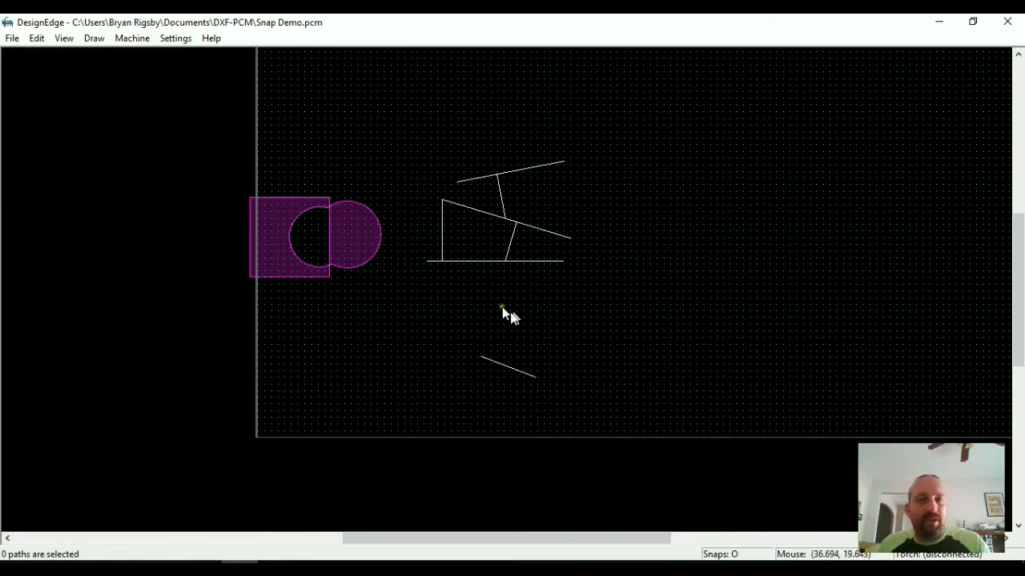
pyautogui.scroll(2, 507, 364)
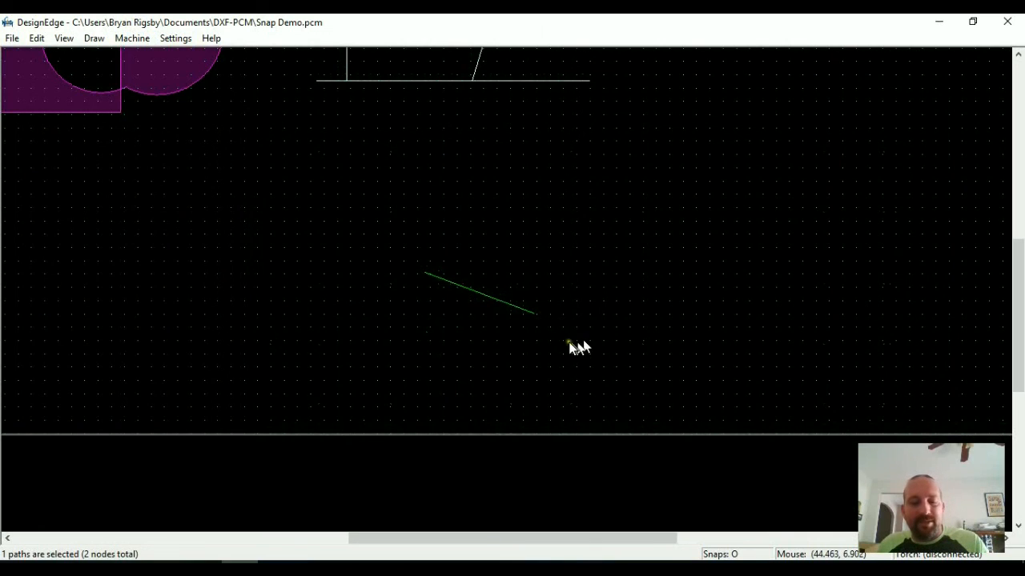
pyautogui.hotkey('ctrl', 'r')
pyautogui.click(533, 314)
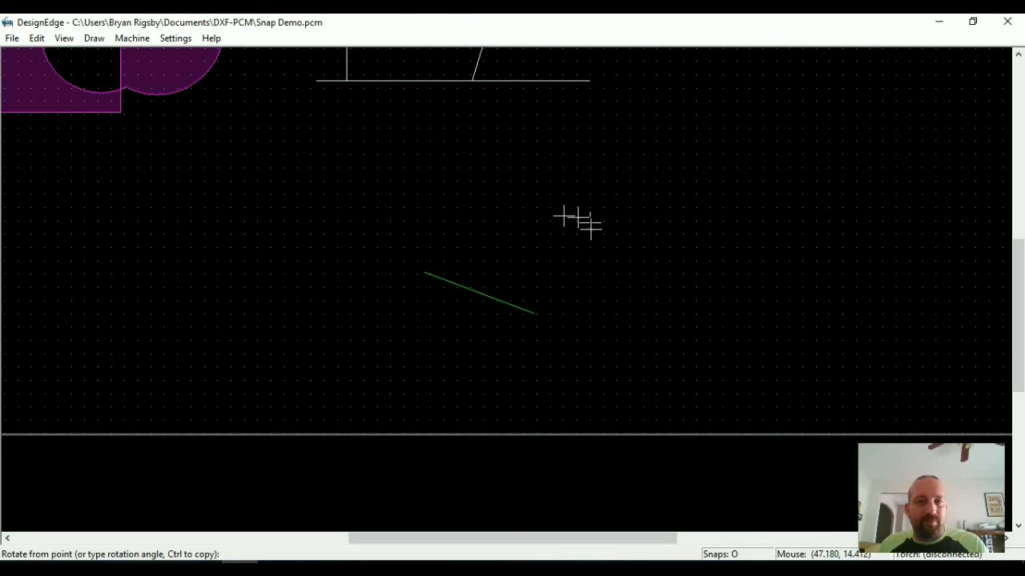
pyautogui.click(533, 190)
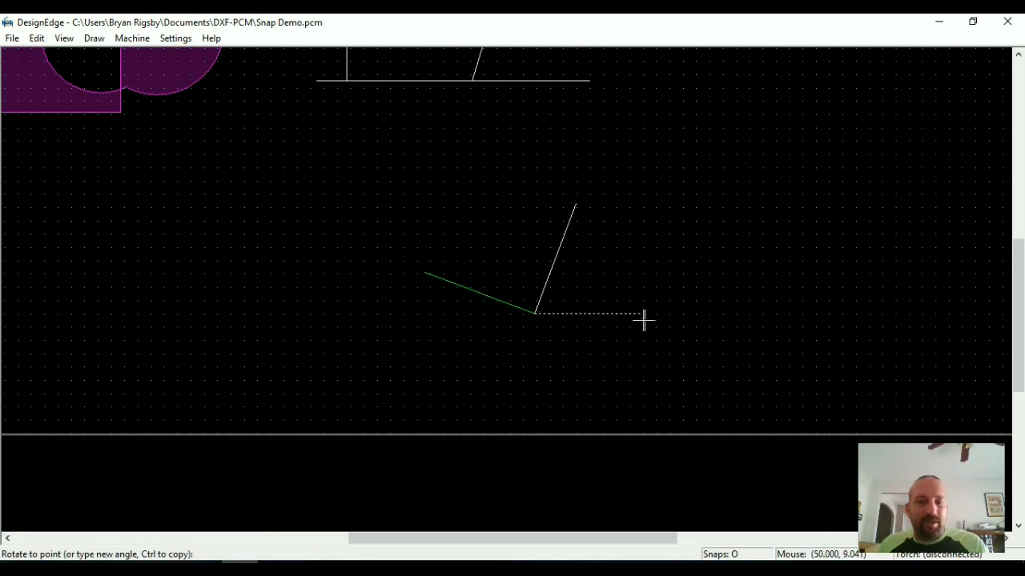
pyautogui.press('o')
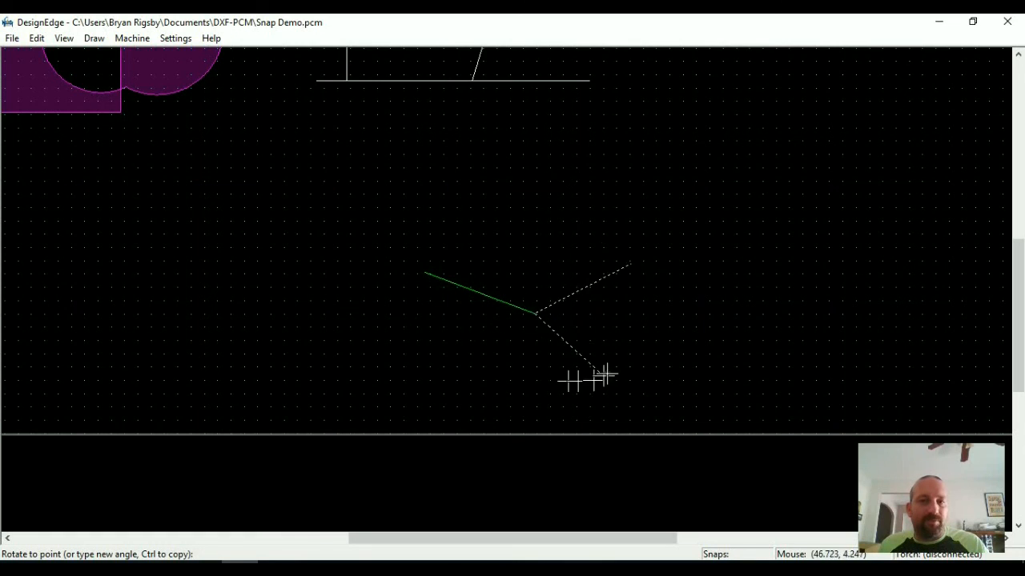
pyautogui.click(594, 247)
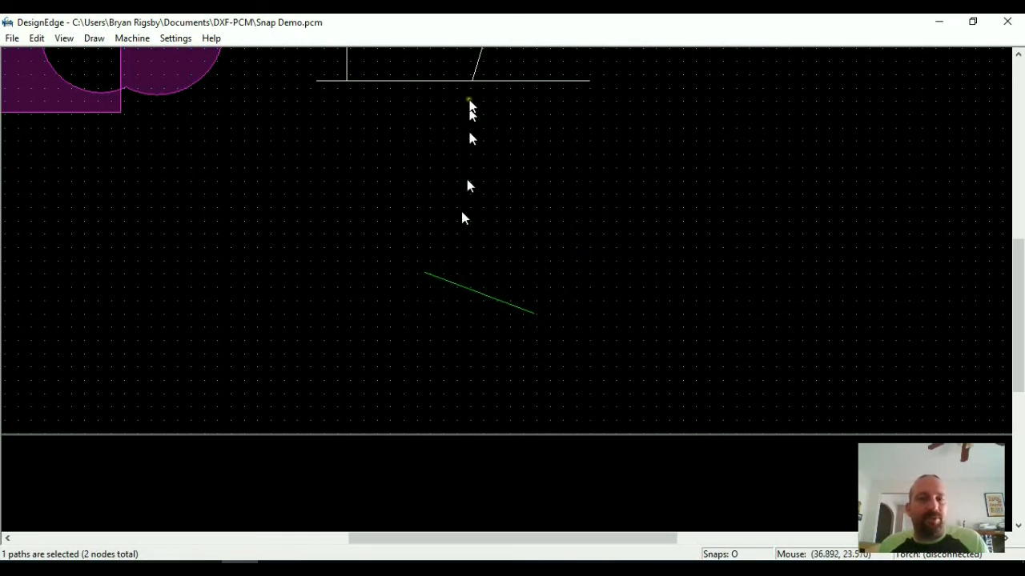
pyautogui.click(348, 201)
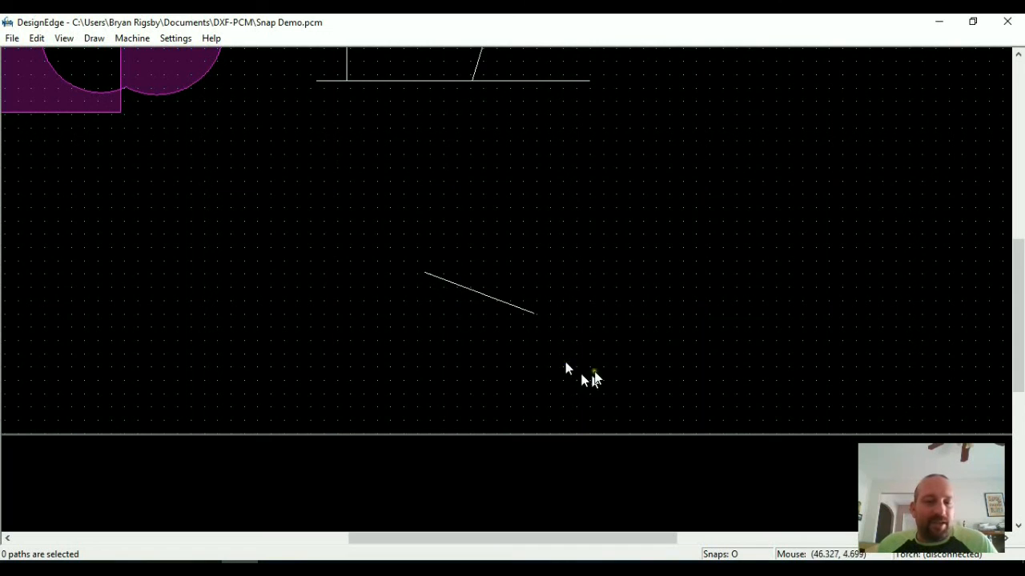
pyautogui.click(534, 570)
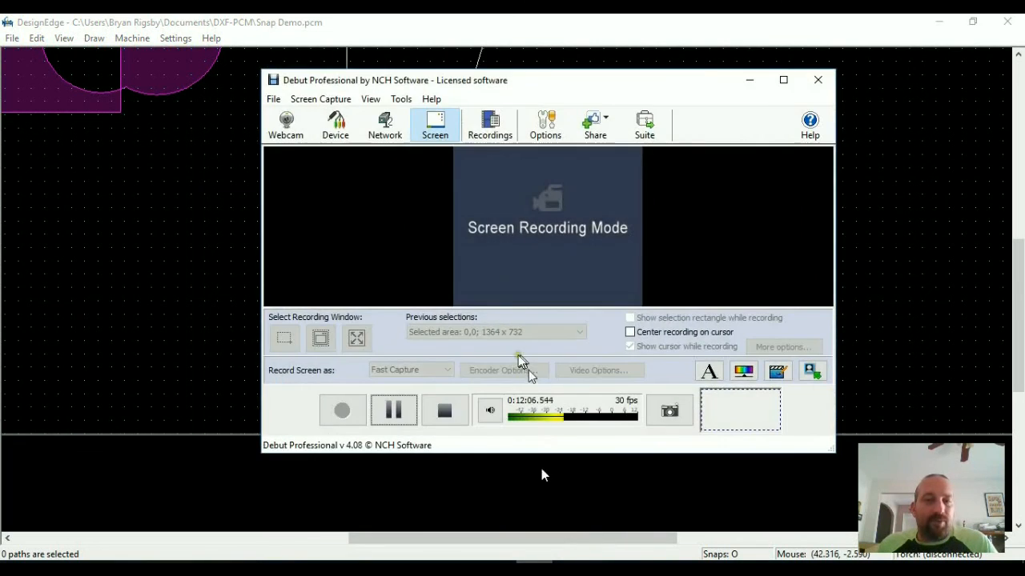